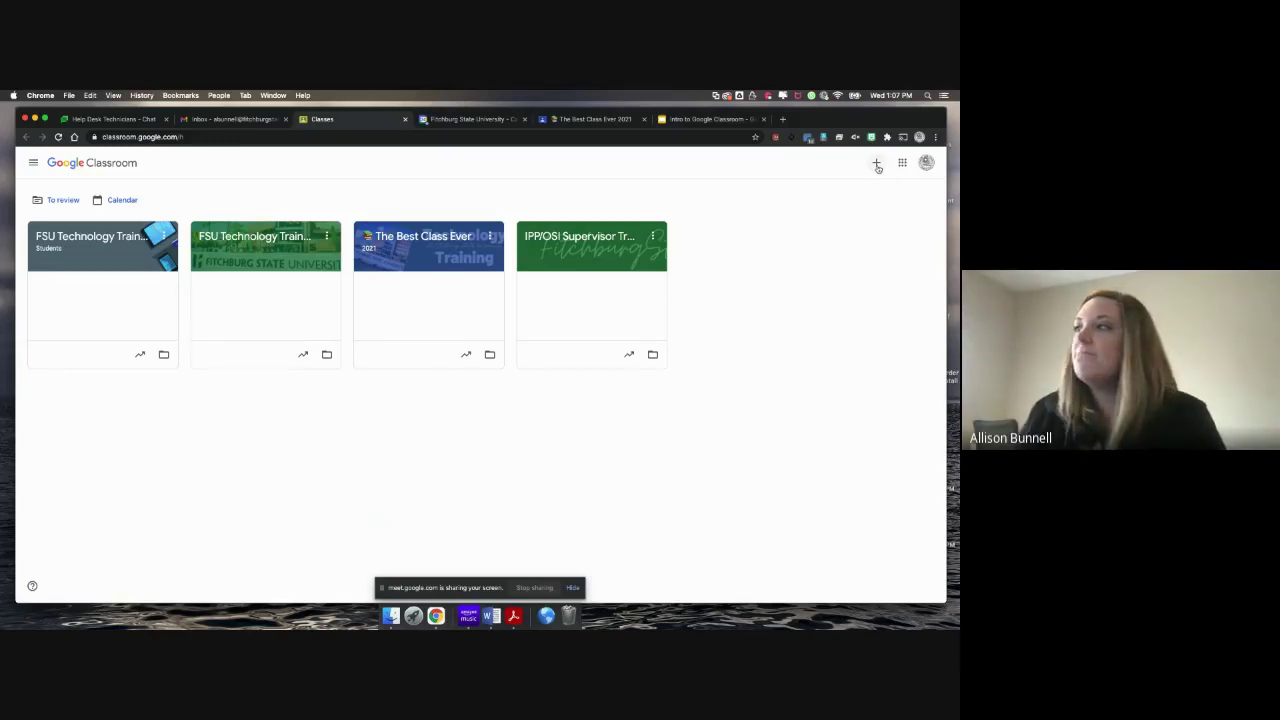
Create a new class named "Test Class" with section 1.
{"action": "left_click", "coordinate": [877, 165]}
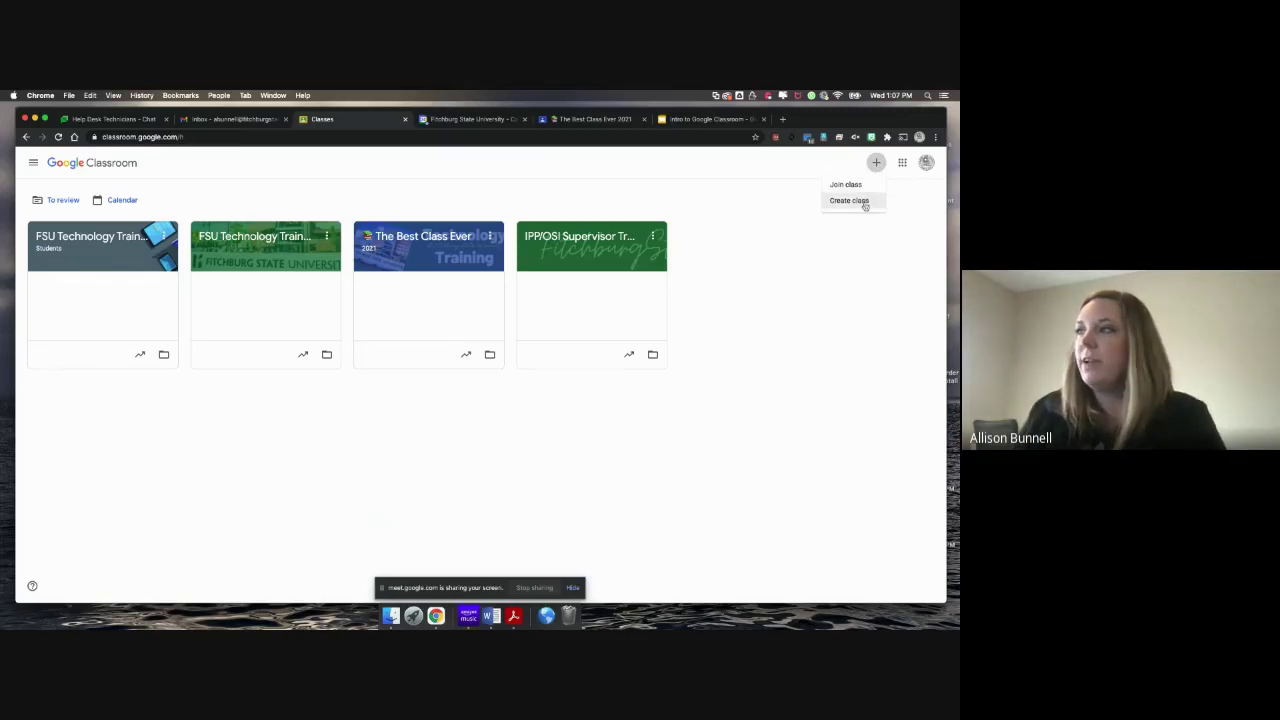
{"action": "left_click", "coordinate": [849, 201]}
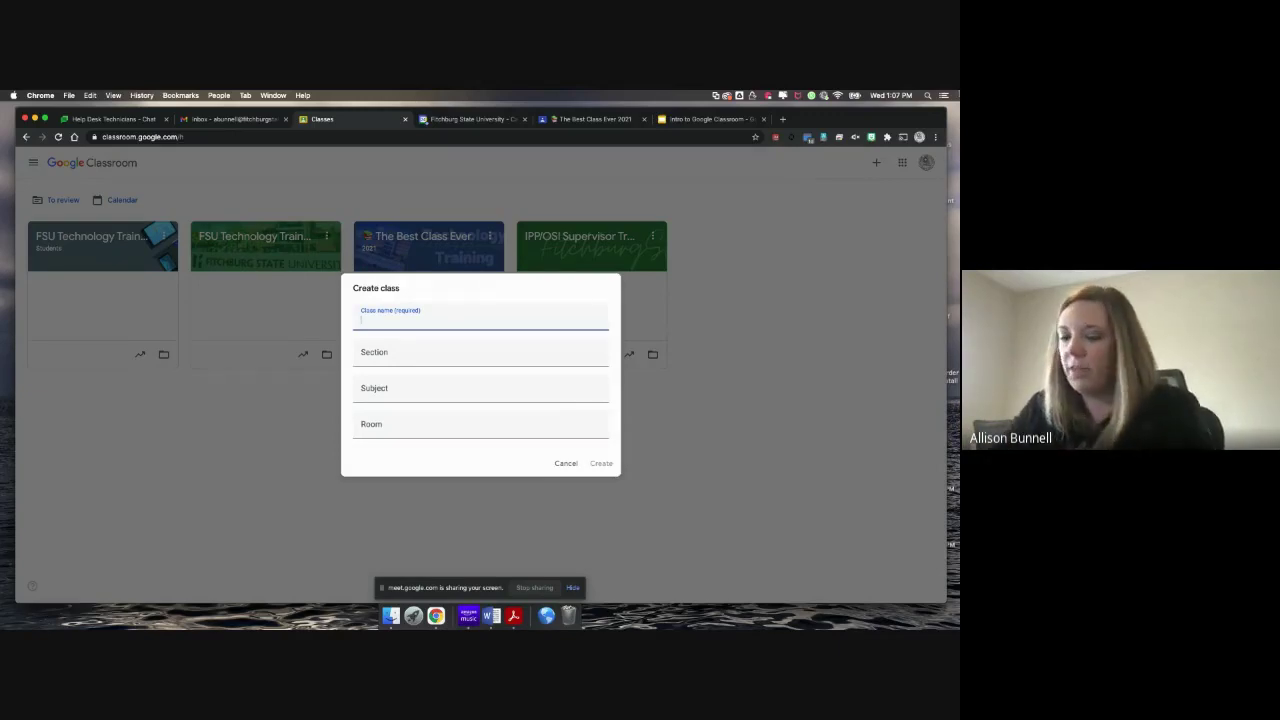
{"action": "type", "text": "Test Class"}
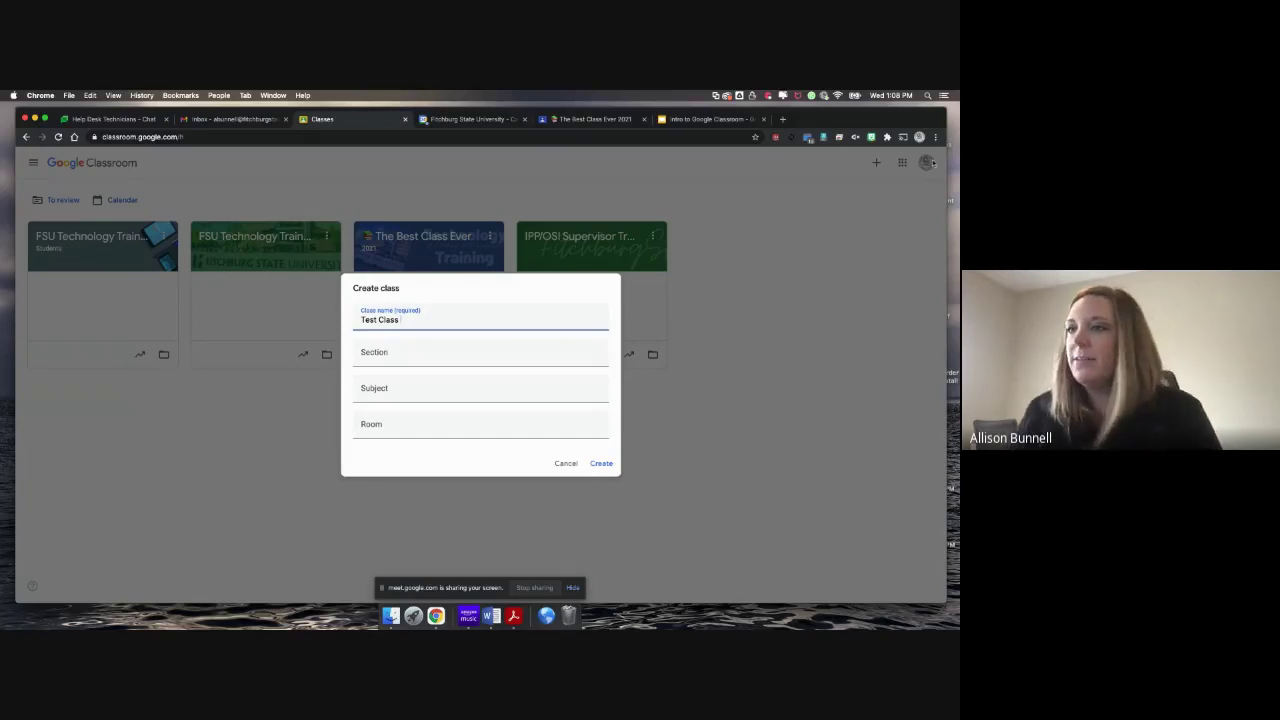
{"action": "left_click", "coordinate": [461, 347]}
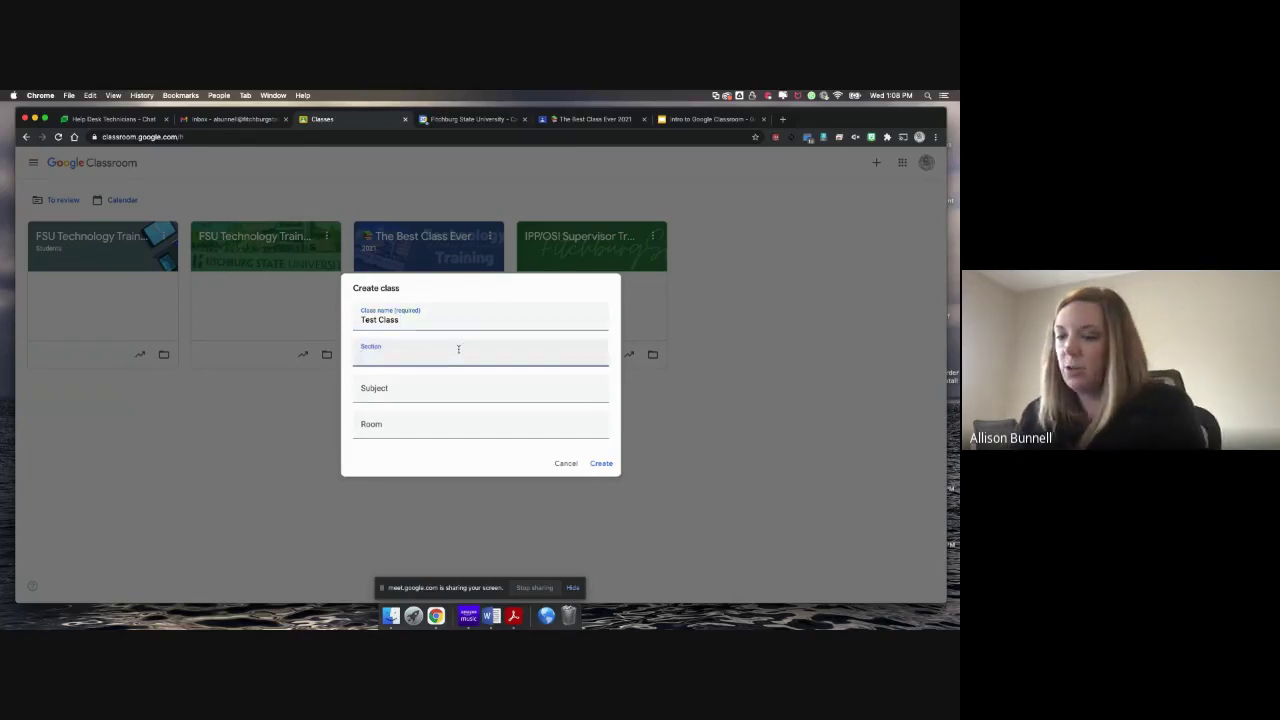
{"action": "type", "text": "1"}
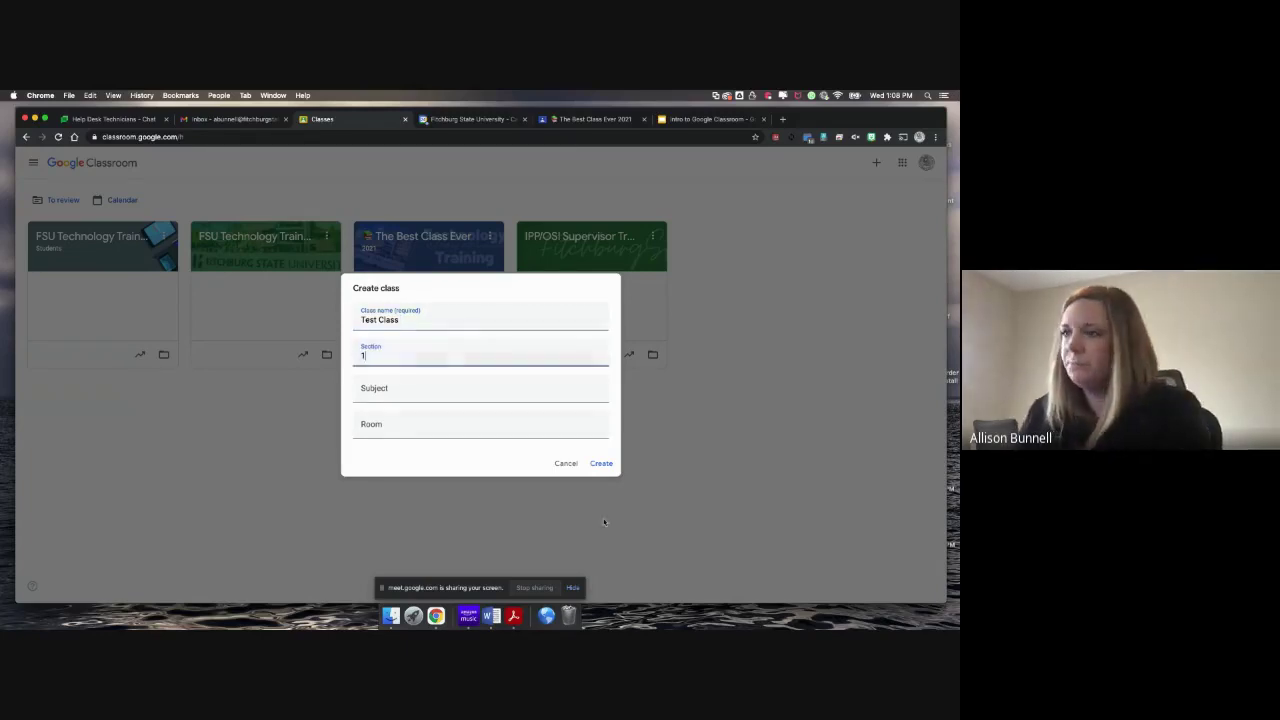
{"action": "left_click", "coordinate": [600, 464]}
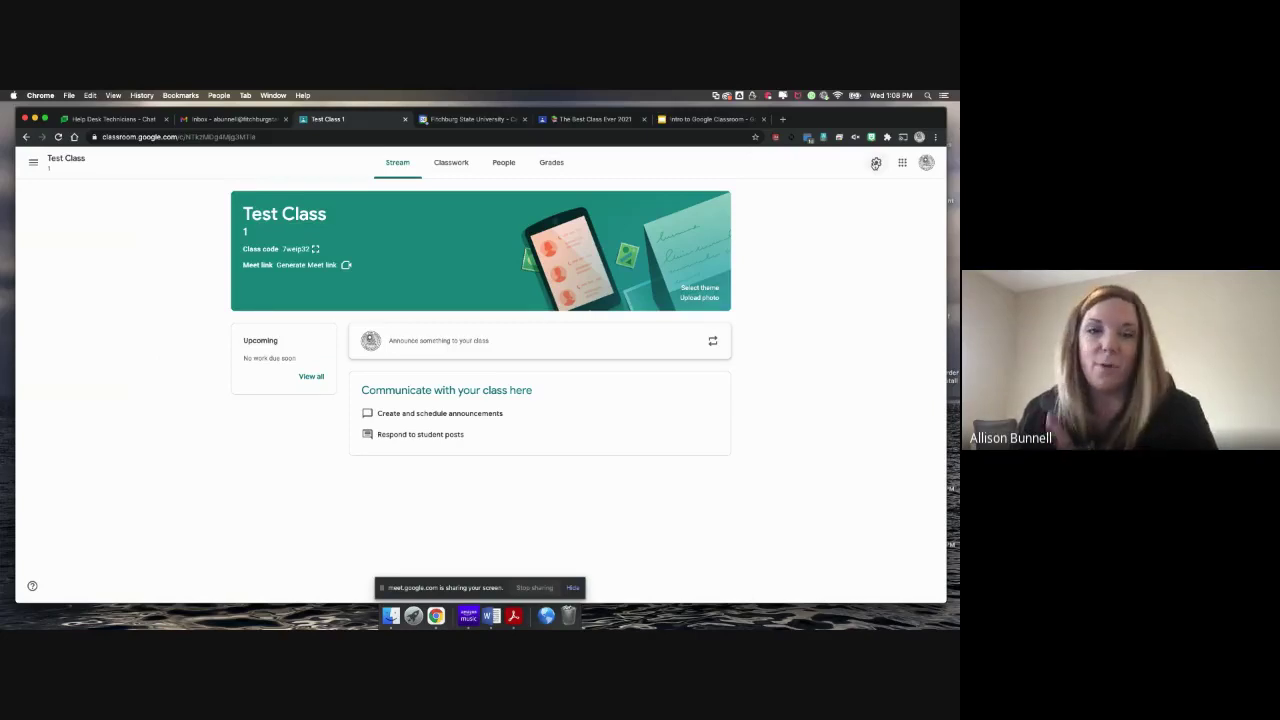
Open the class settings and review the class details and the general invite code options.
{"action": "left_click", "coordinate": [875, 163]}
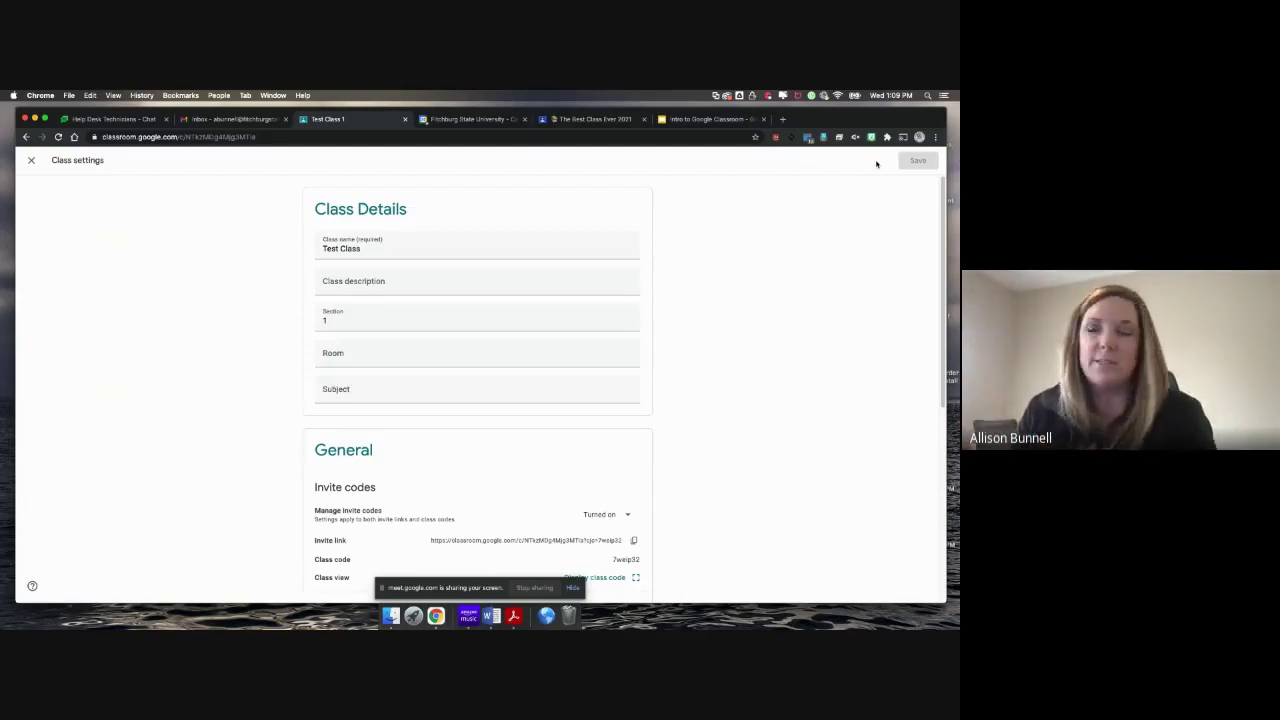
{"action": "scroll", "coordinate": [943, 192], "scroll_direction": "down", "scroll_amount": 1}
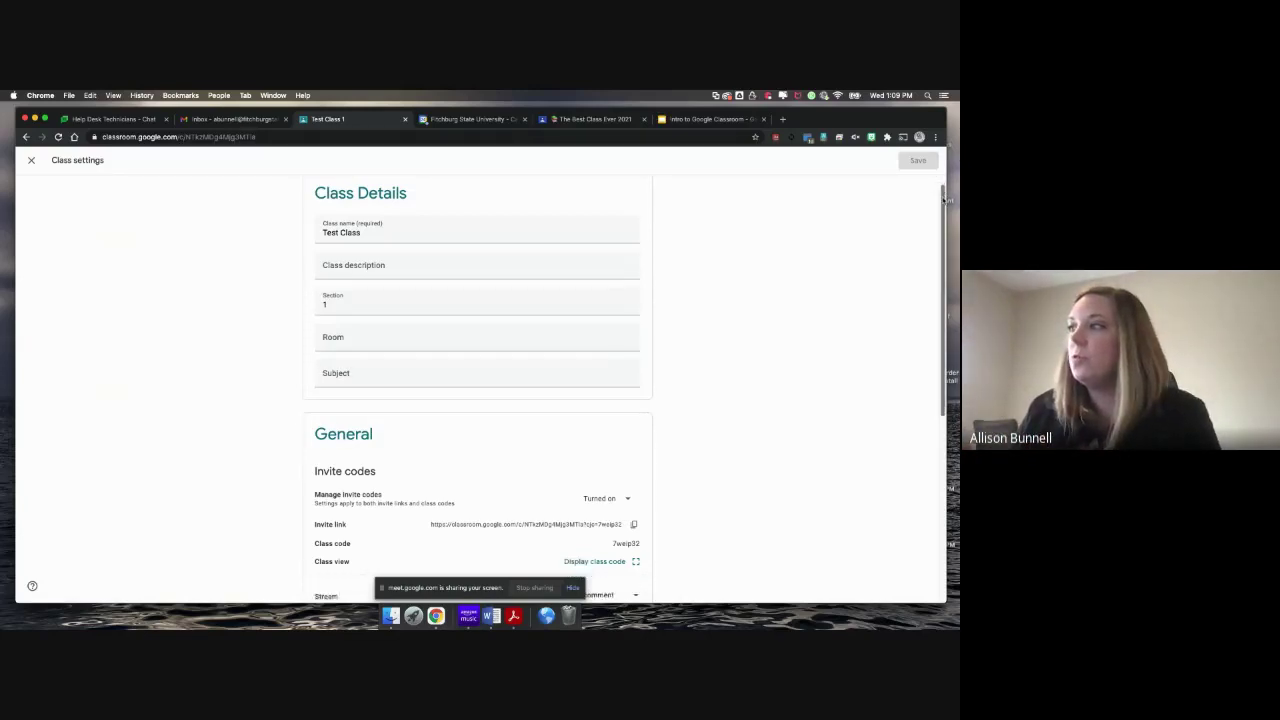
{"action": "scroll", "coordinate": [943, 192], "scroll_direction": "up", "scroll_amount": 1}
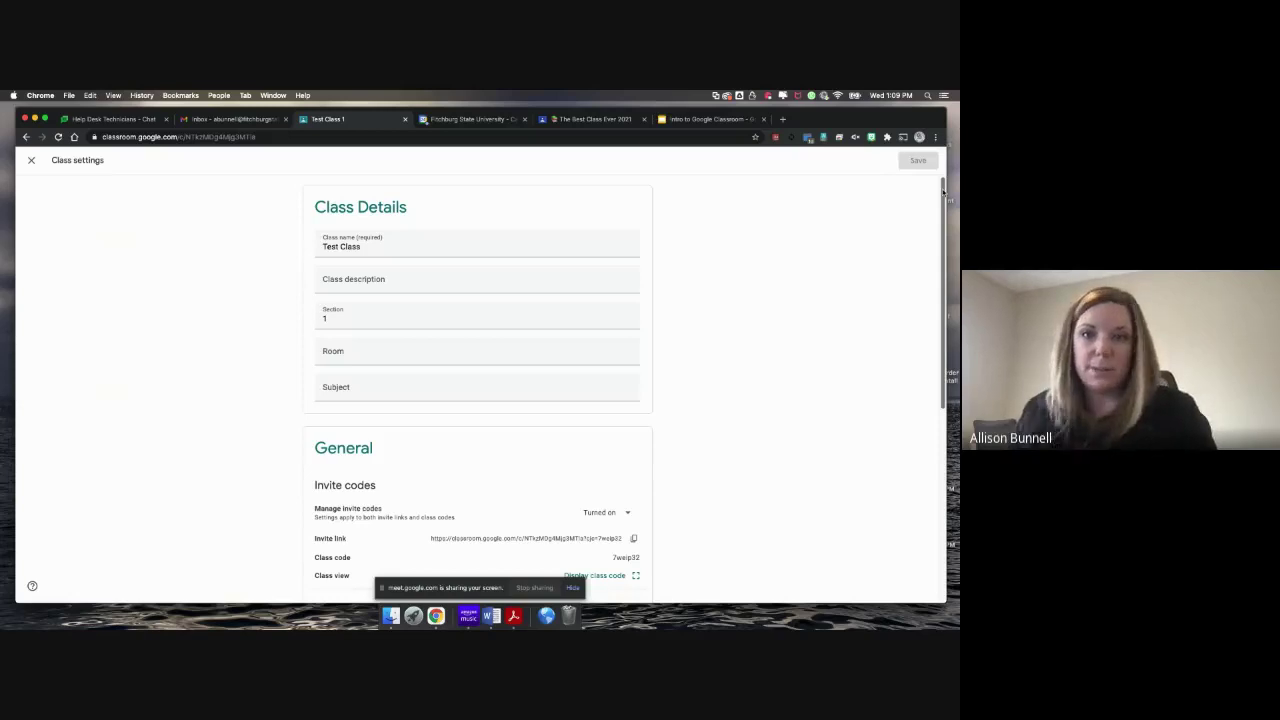
{"action": "left_click_drag", "start_coordinate": [943, 192], "coordinate": [944, 199]}
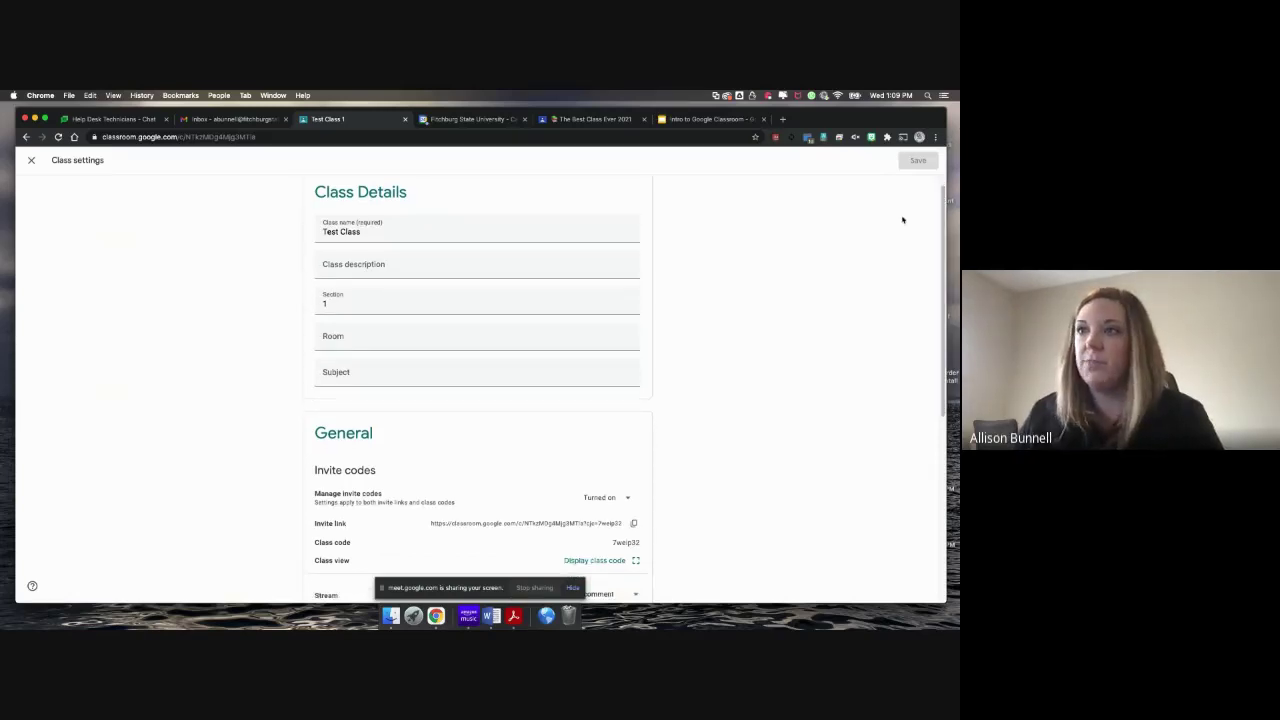
{"action": "left_click", "coordinate": [367, 231]}
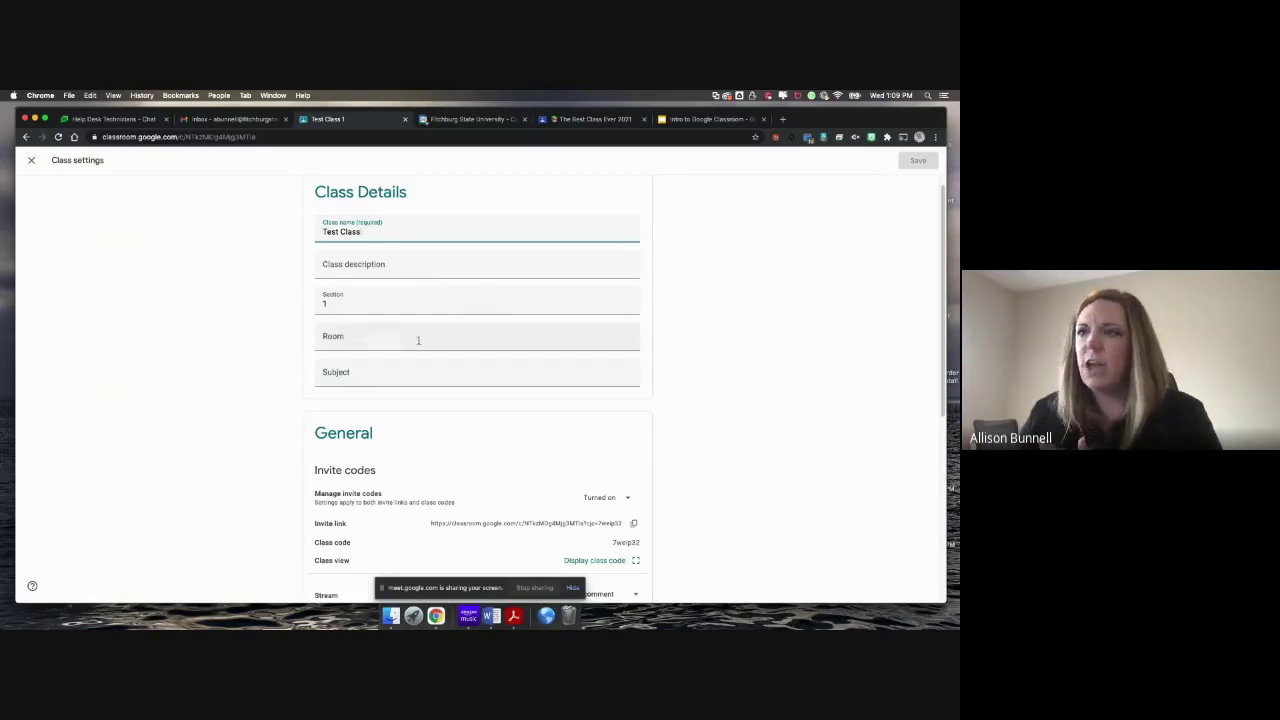
{"action": "scroll", "coordinate": [941, 283], "scroll_direction": "down", "scroll_amount": 1}
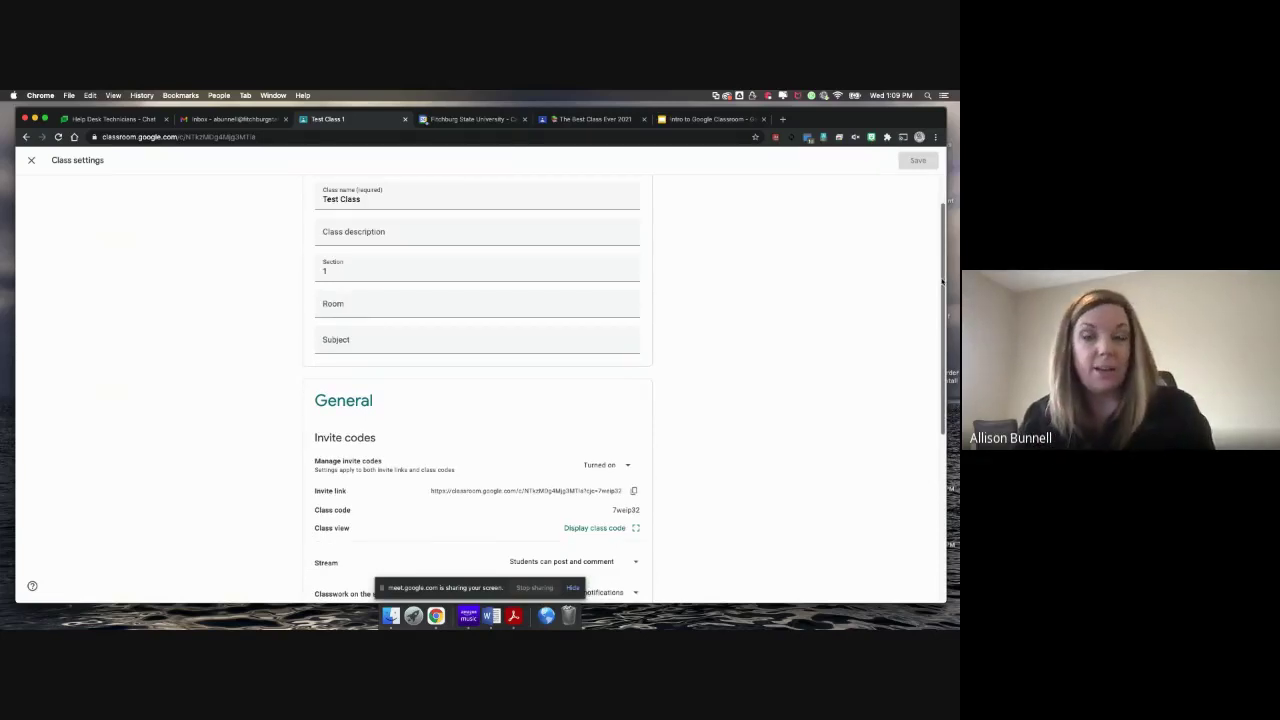
{"action": "left_click_drag", "start_coordinate": [941, 283], "coordinate": [946, 381]}
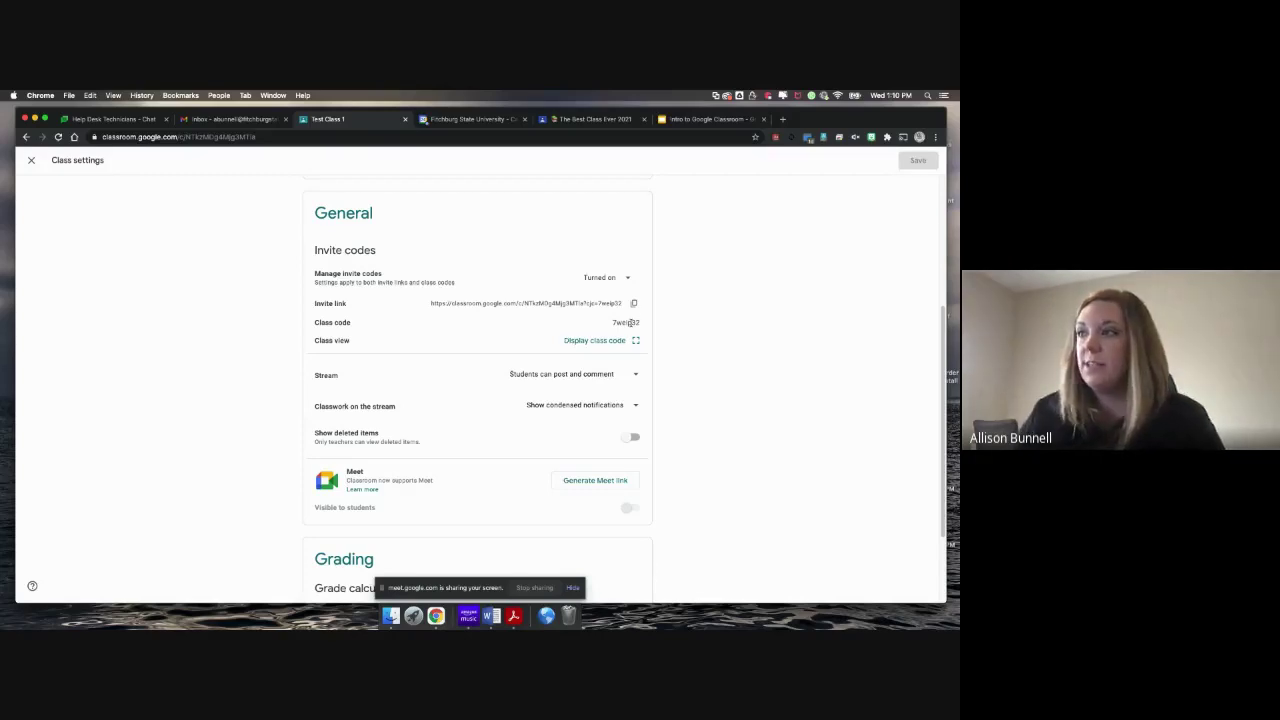
{"action": "scroll", "coordinate": [634, 304], "scroll_direction": "down", "scroll_amount": 1}
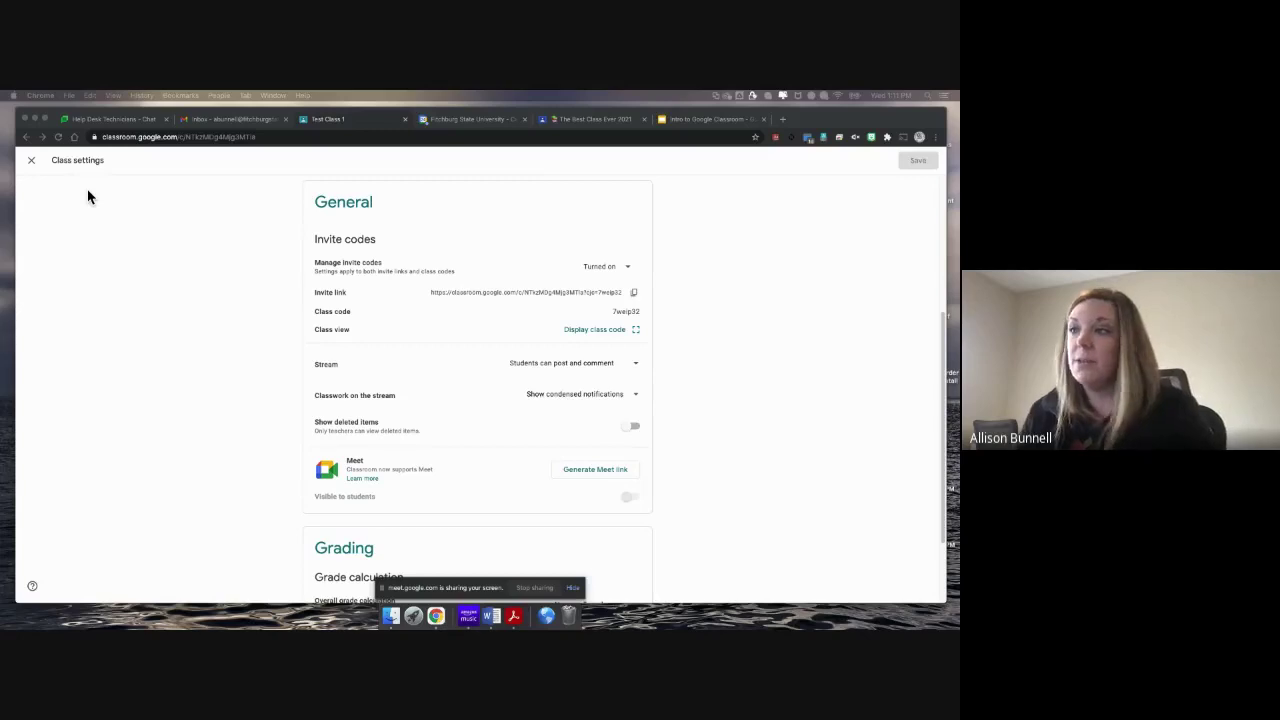
Examine the available student posting and commenting permissions for the Stream without changing the selection.
{"action": "left_click", "coordinate": [542, 366]}
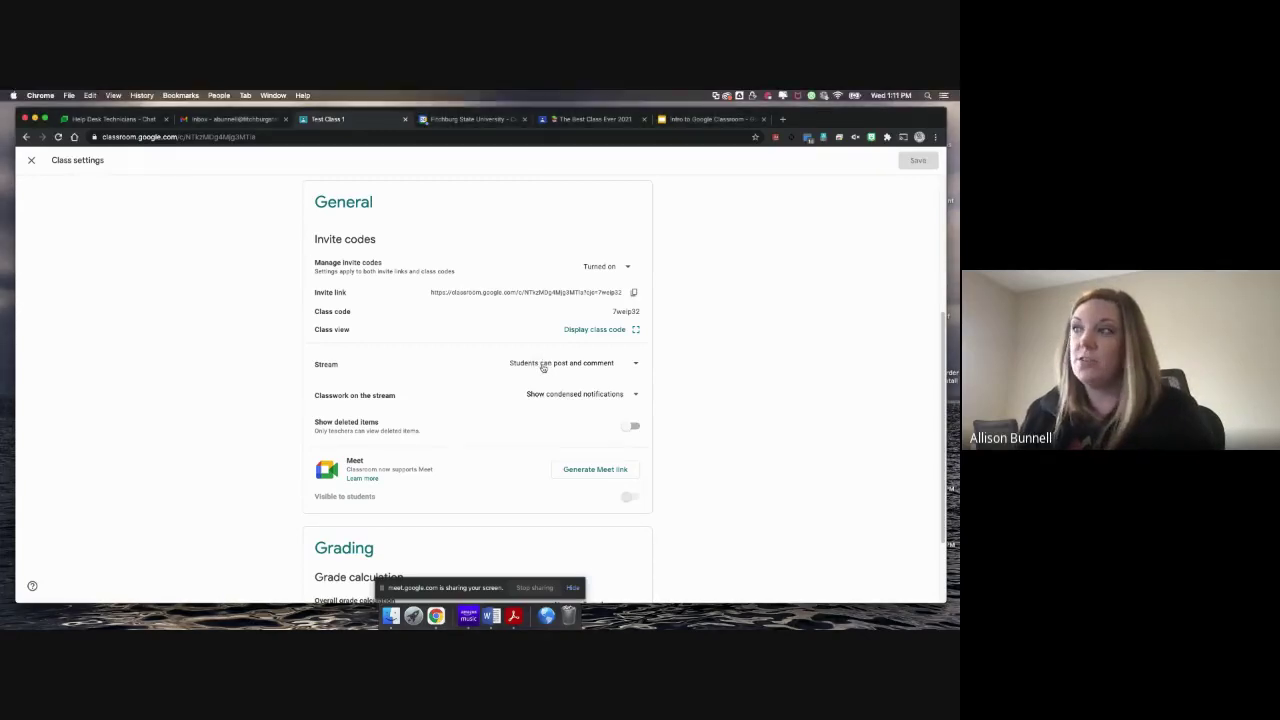
{"action": "left_click", "coordinate": [542, 366]}
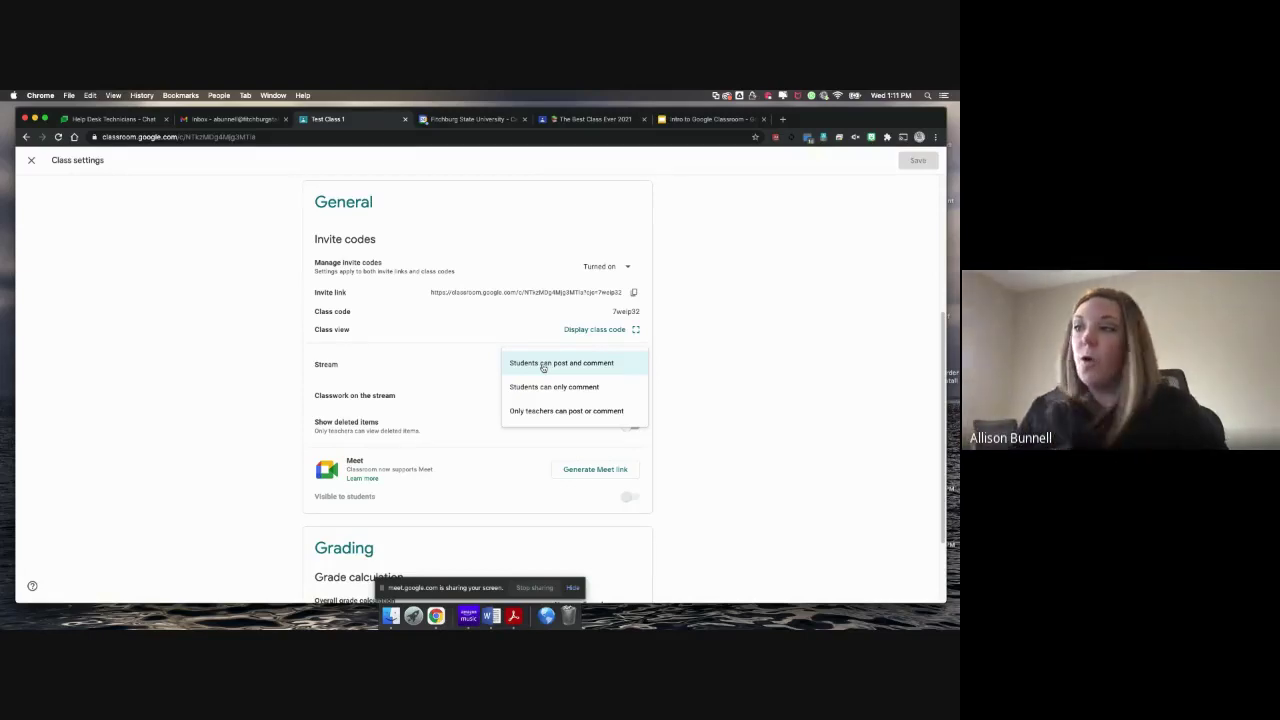
{"action": "scroll", "coordinate": [558, 388], "scroll_direction": "down", "scroll_amount": 1}
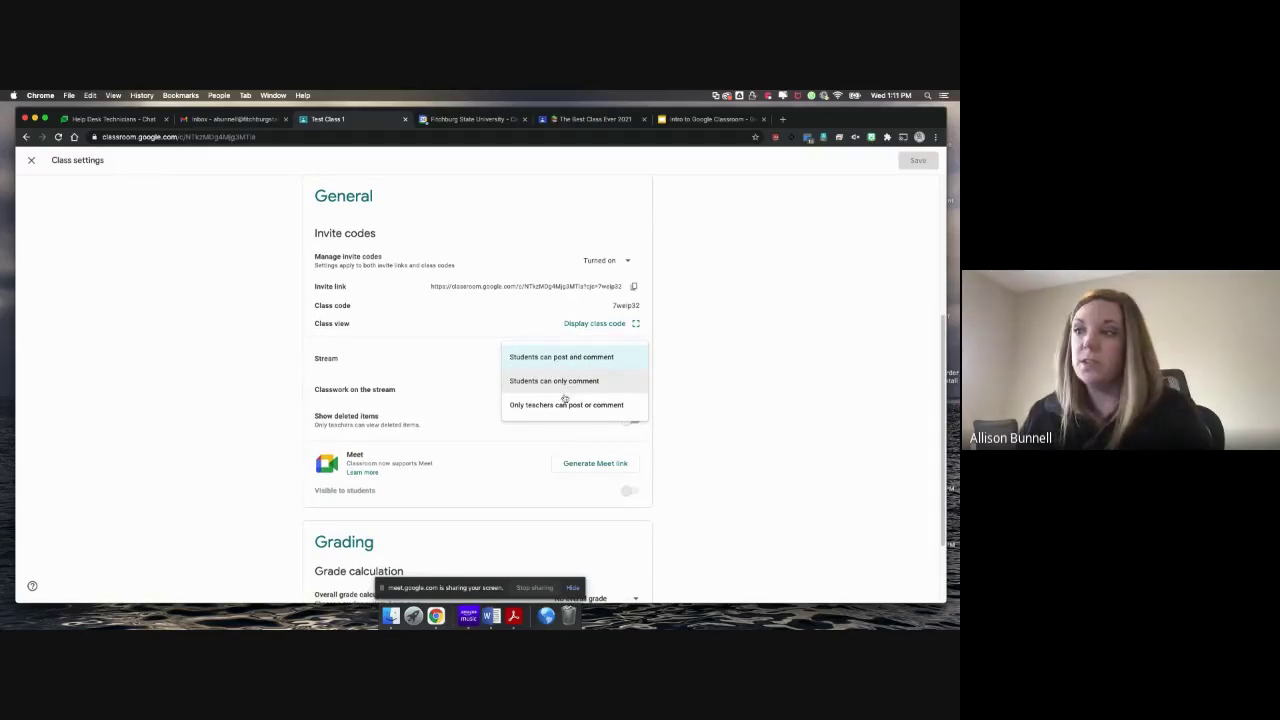
{"action": "scroll", "coordinate": [562, 397], "scroll_direction": "down", "scroll_amount": 1}
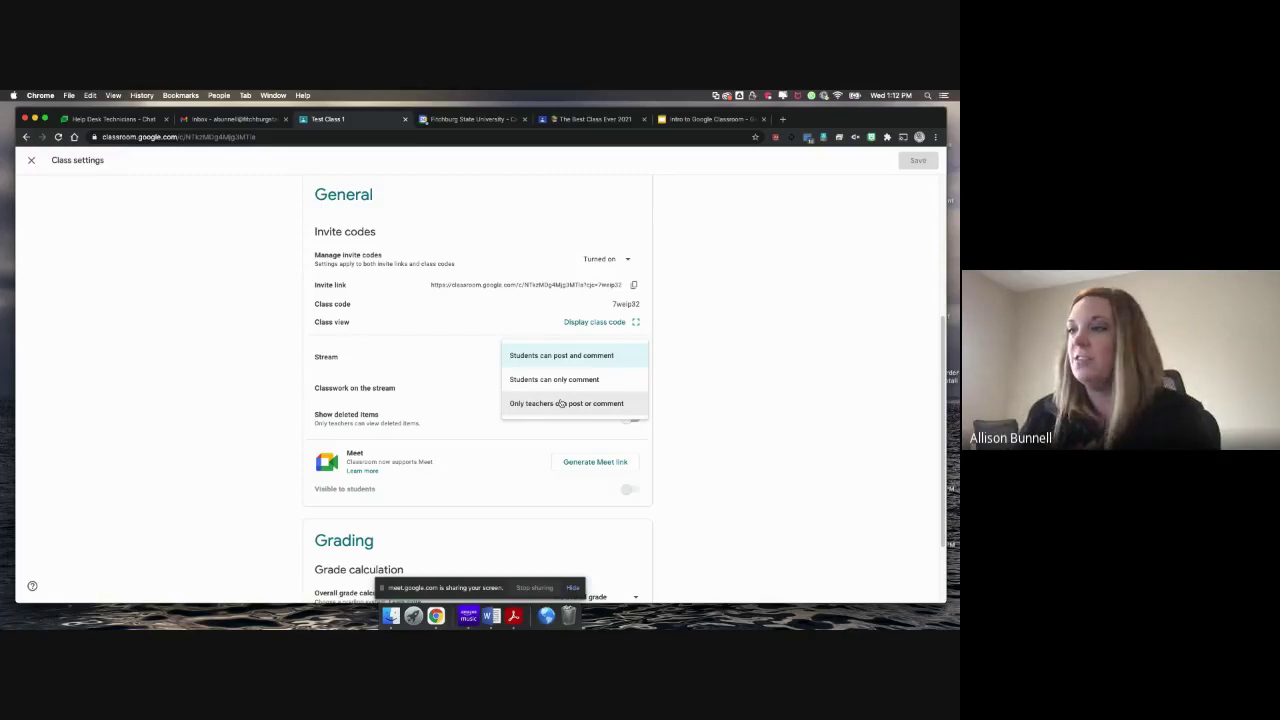
{"action": "left_click", "coordinate": [923, 354]}
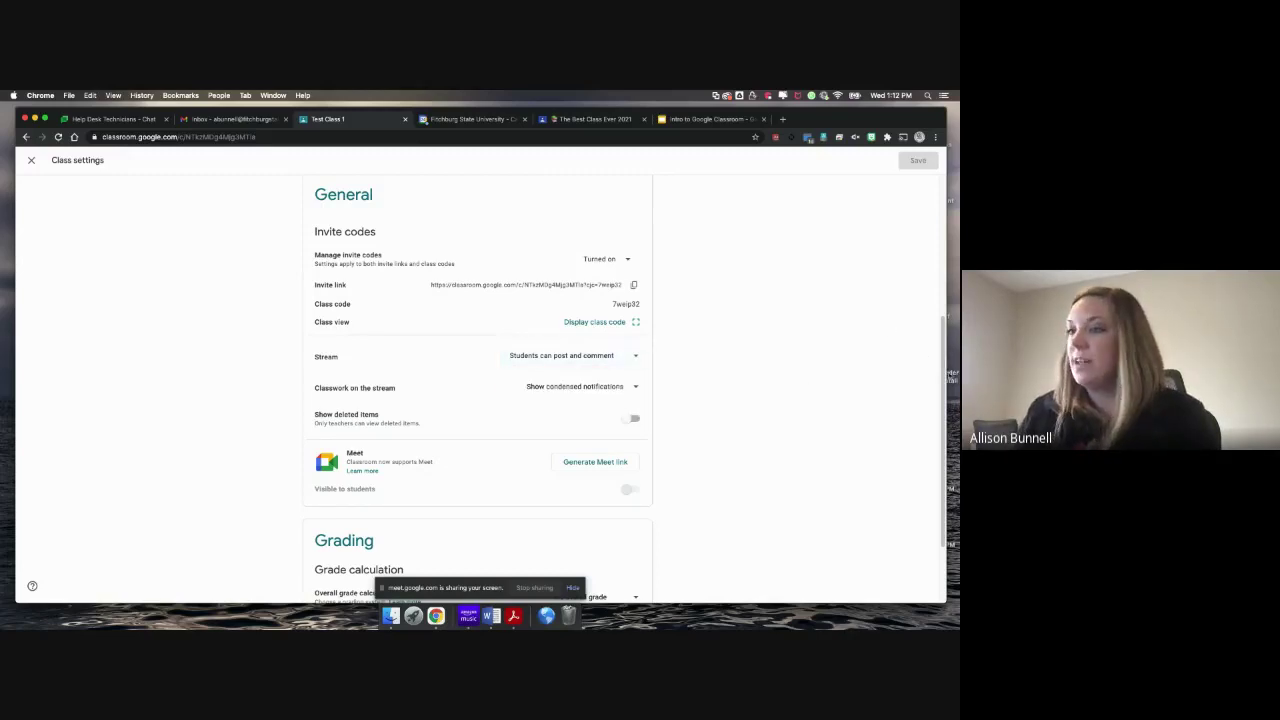
Generate a Meet link for the class and switch its visibility to students off and back on.
{"action": "scroll", "coordinate": [884, 449], "scroll_direction": "down", "scroll_amount": 2}
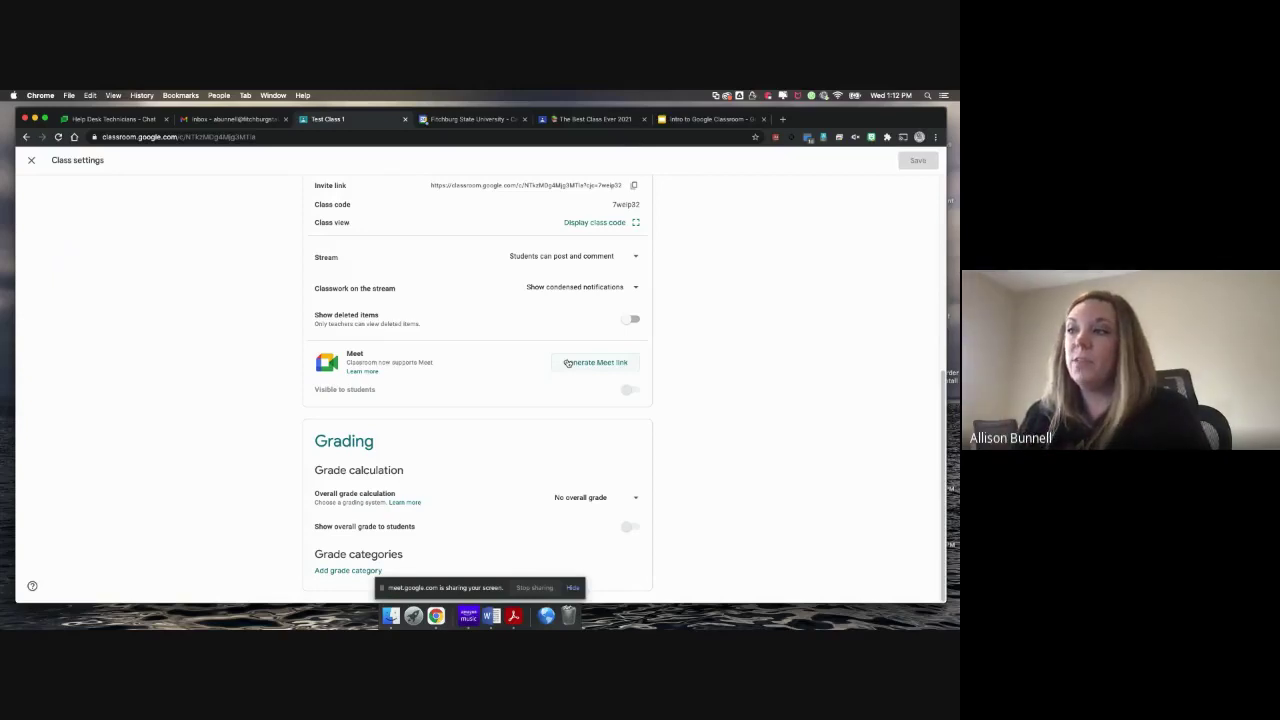
{"action": "left_click", "coordinate": [572, 363]}
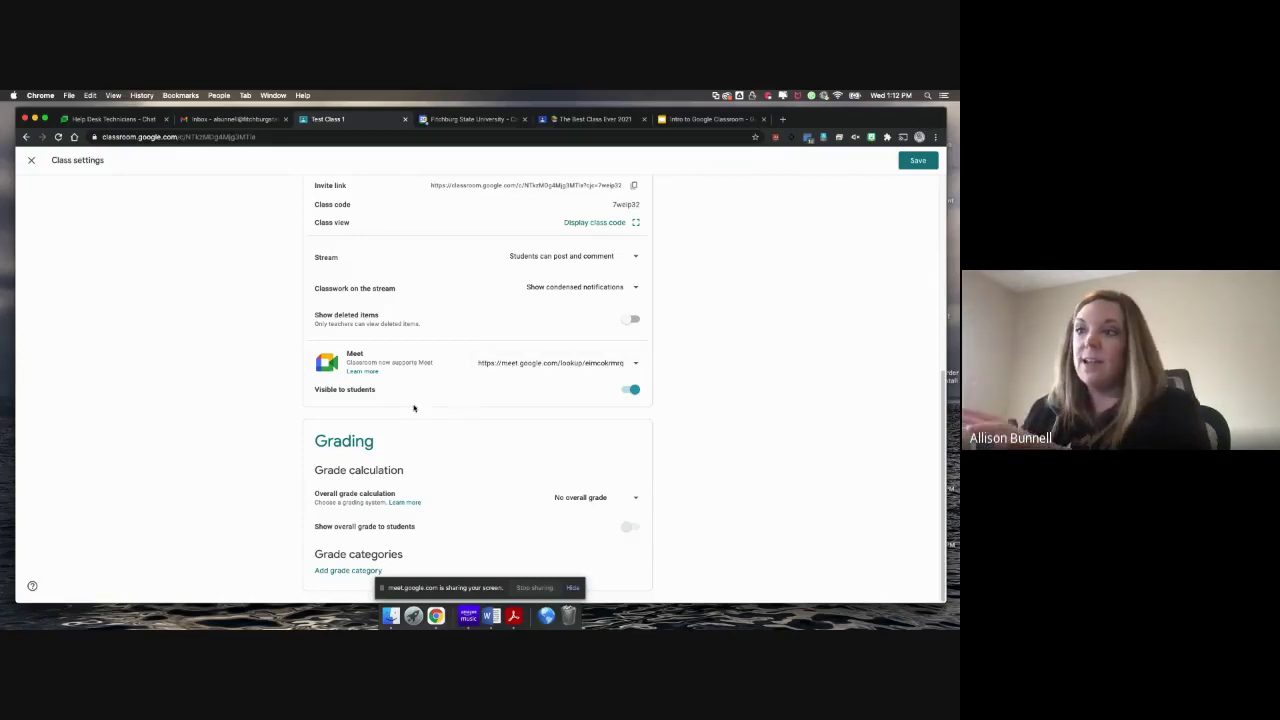
{"action": "left_click", "coordinate": [633, 392]}
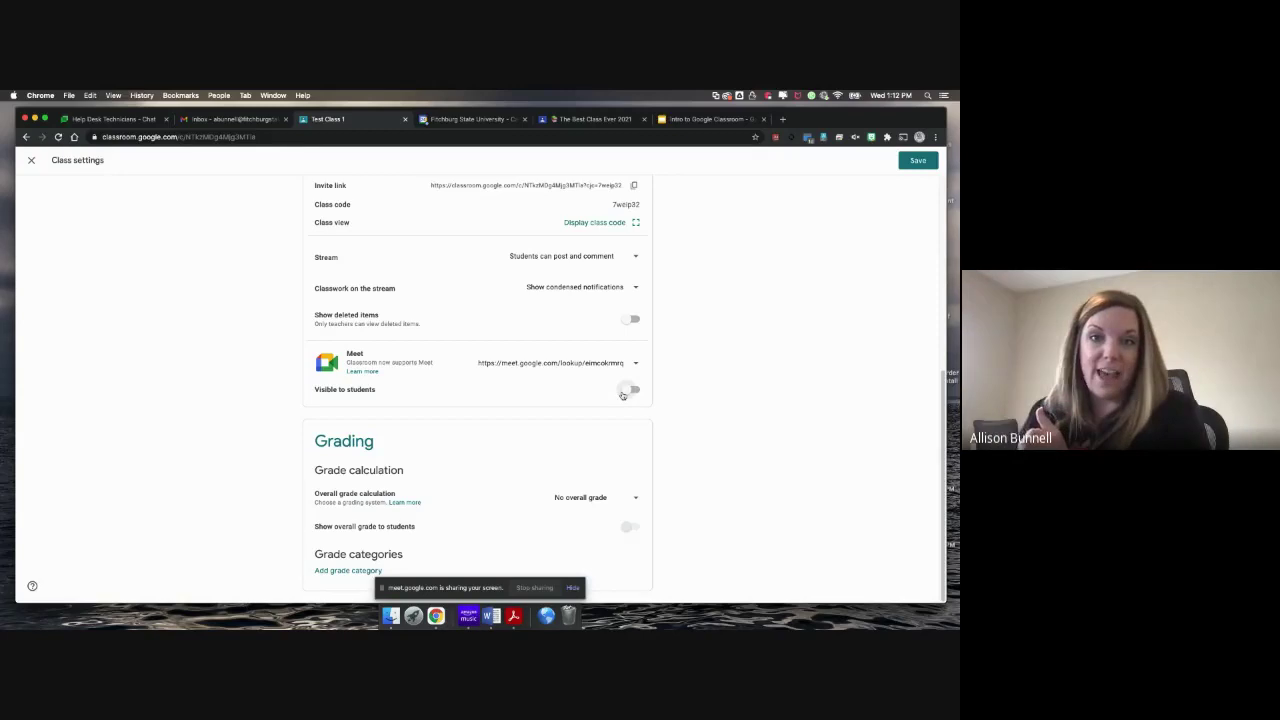
{"action": "left_click", "coordinate": [625, 392]}
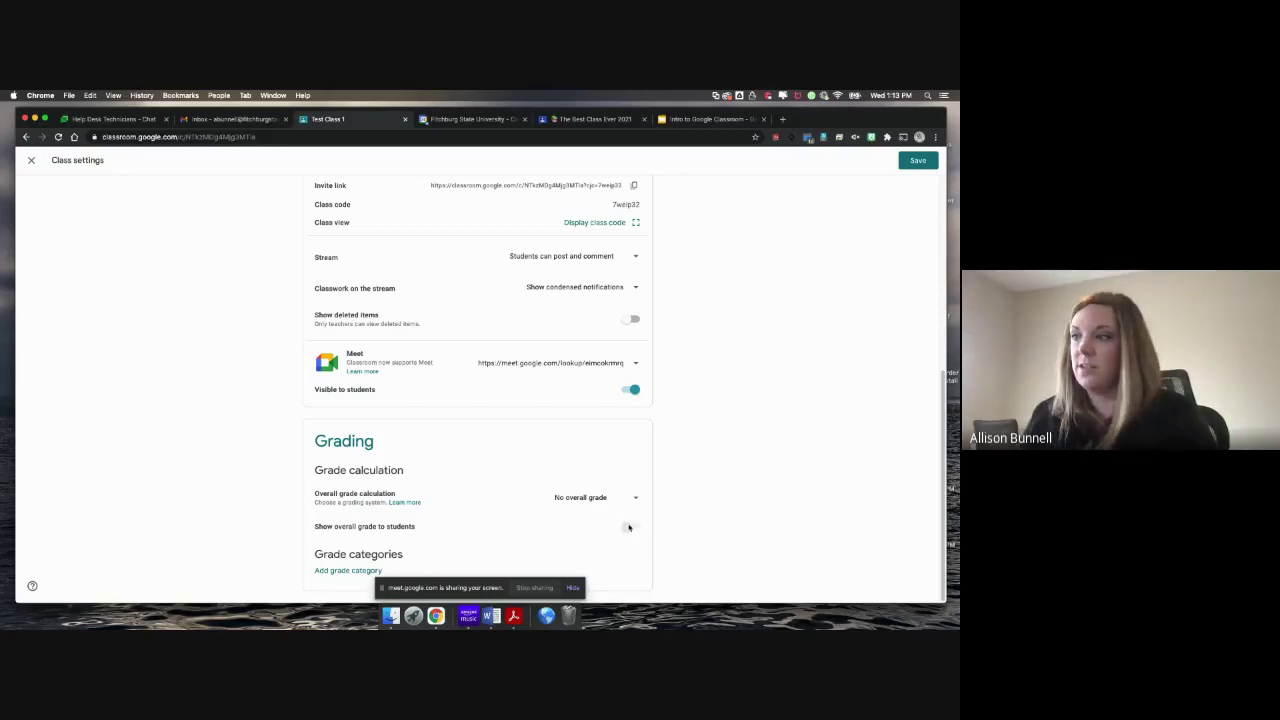
Set the overall grade calculation to Total points and turn on showing the overall grade to students.
{"action": "left_click", "coordinate": [617, 497]}
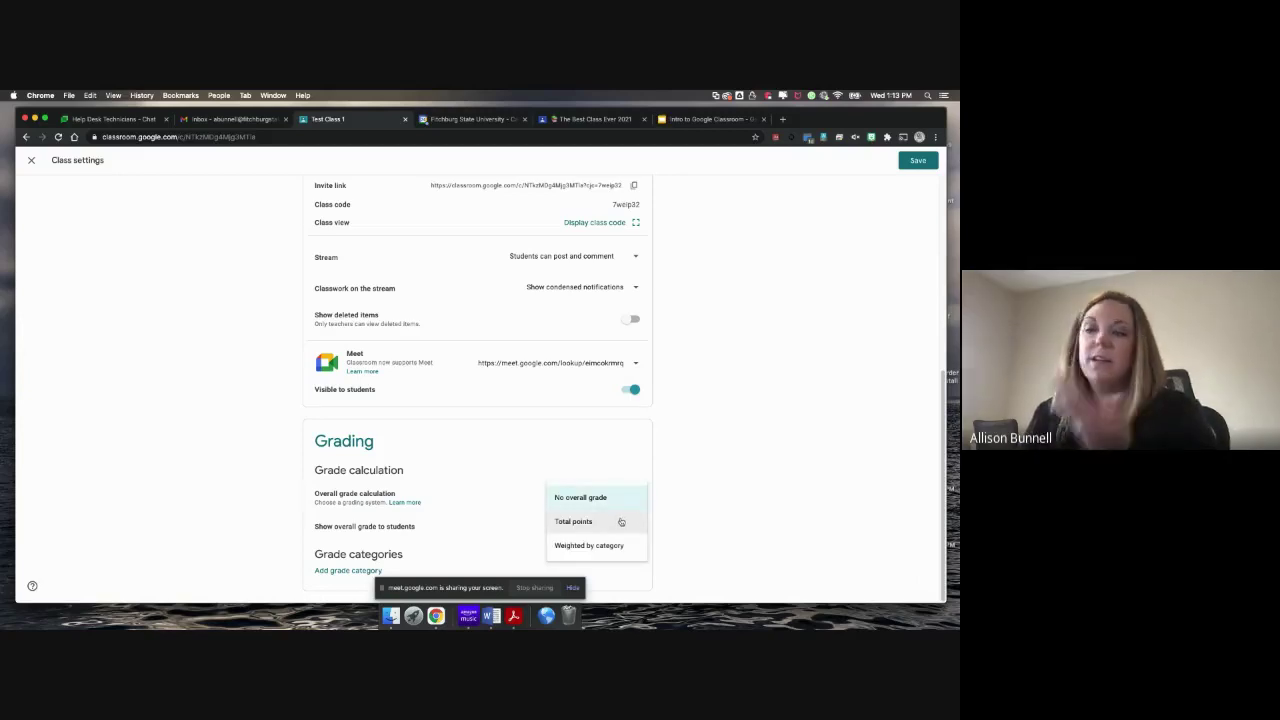
{"action": "left_click", "coordinate": [621, 523]}
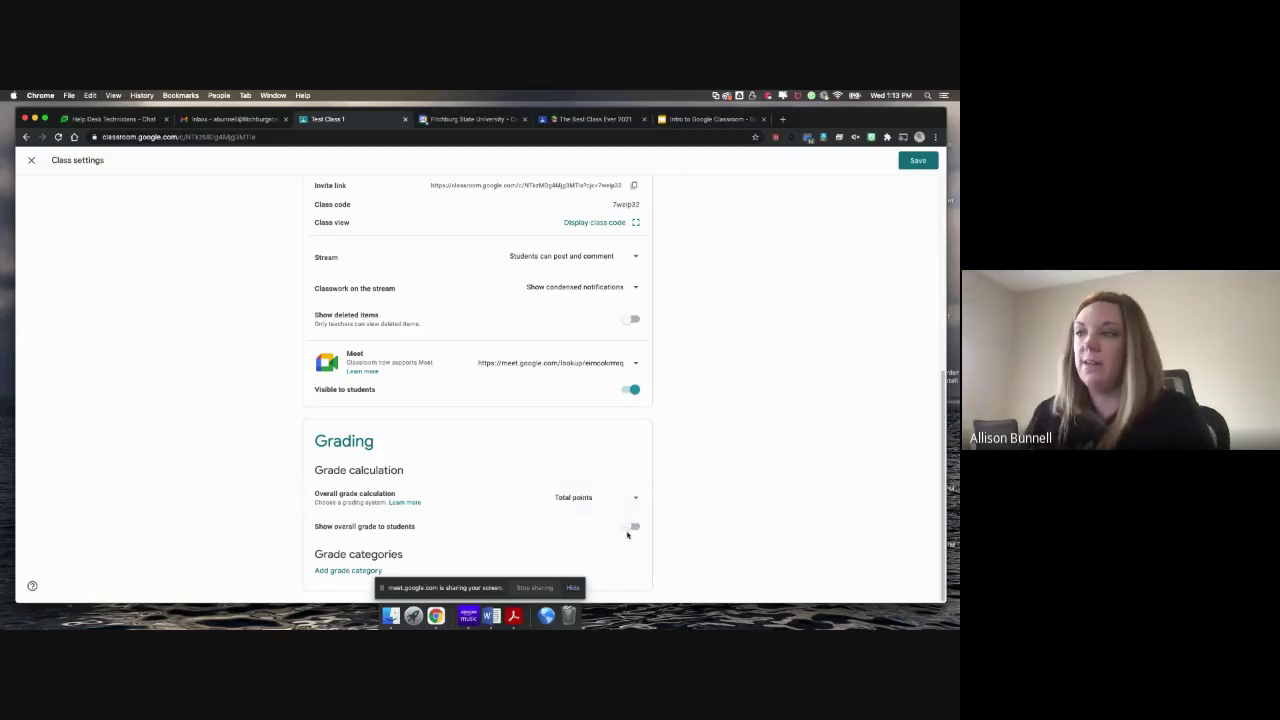
{"action": "left_click", "coordinate": [631, 527]}
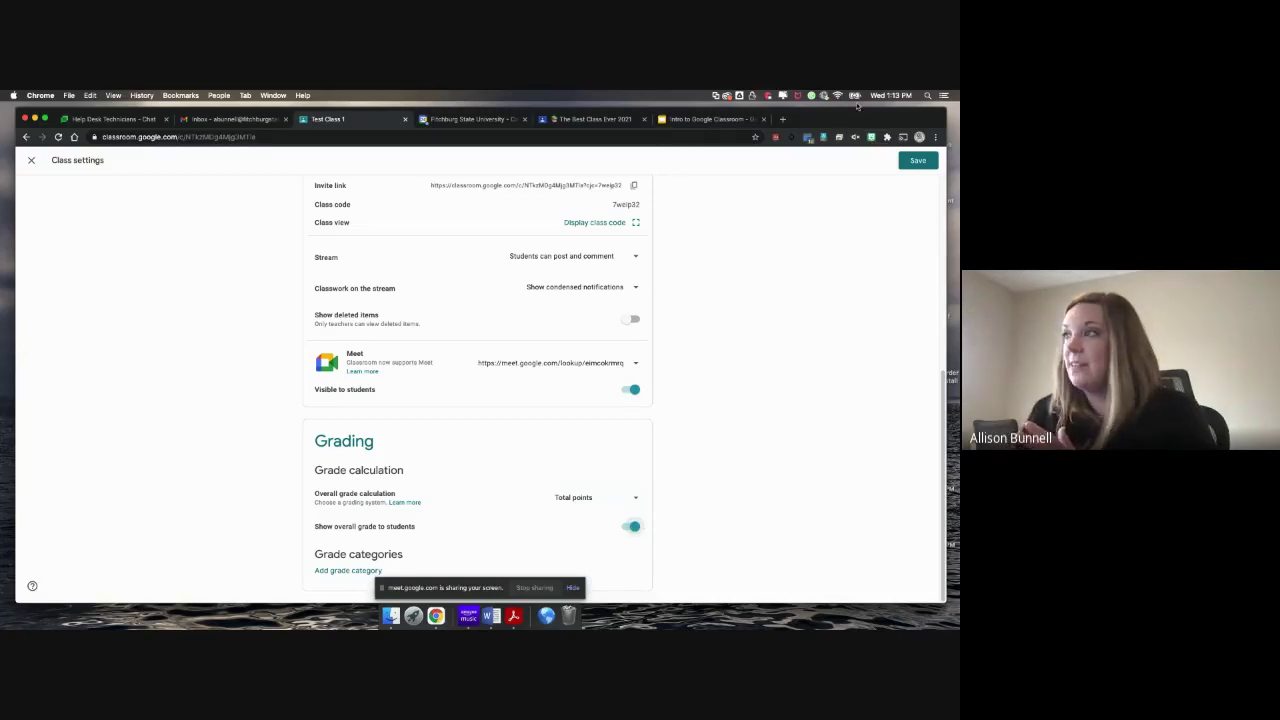
Add a new grade category row and open its default points for editing.
{"action": "left_click", "coordinate": [362, 571]}
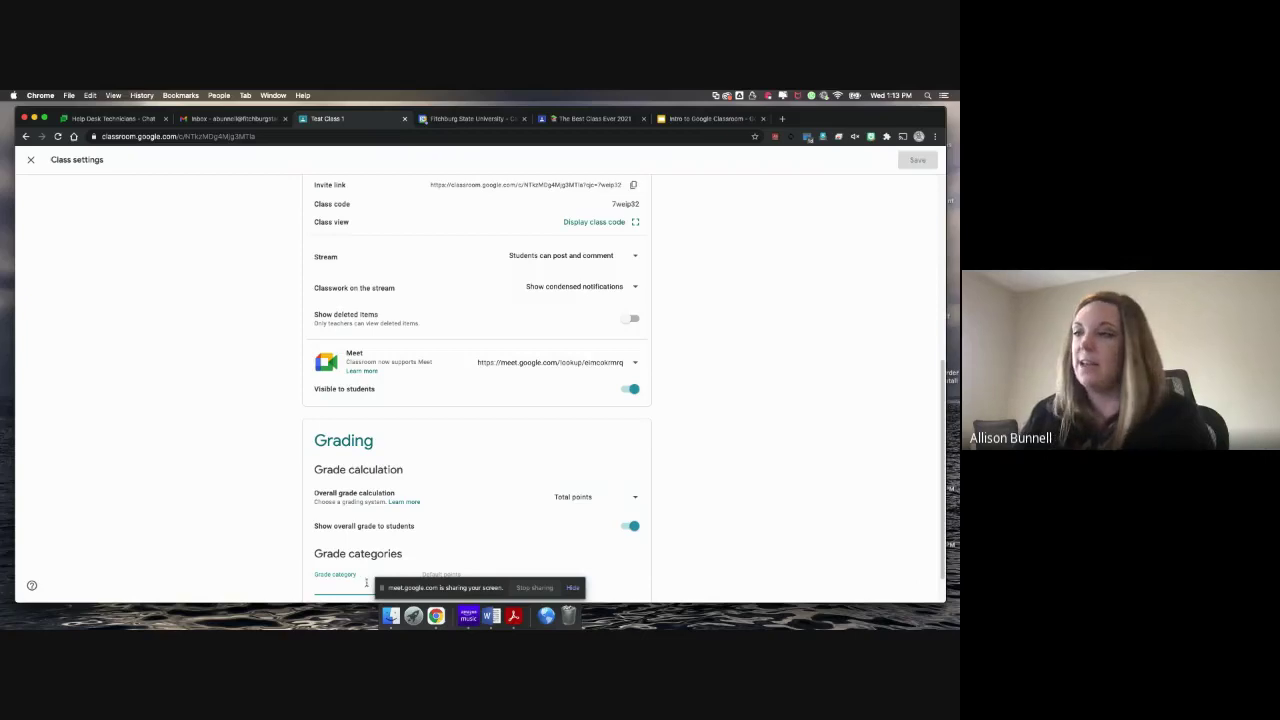
{"action": "scroll", "coordinate": [940, 570], "scroll_direction": "down", "scroll_amount": 2}
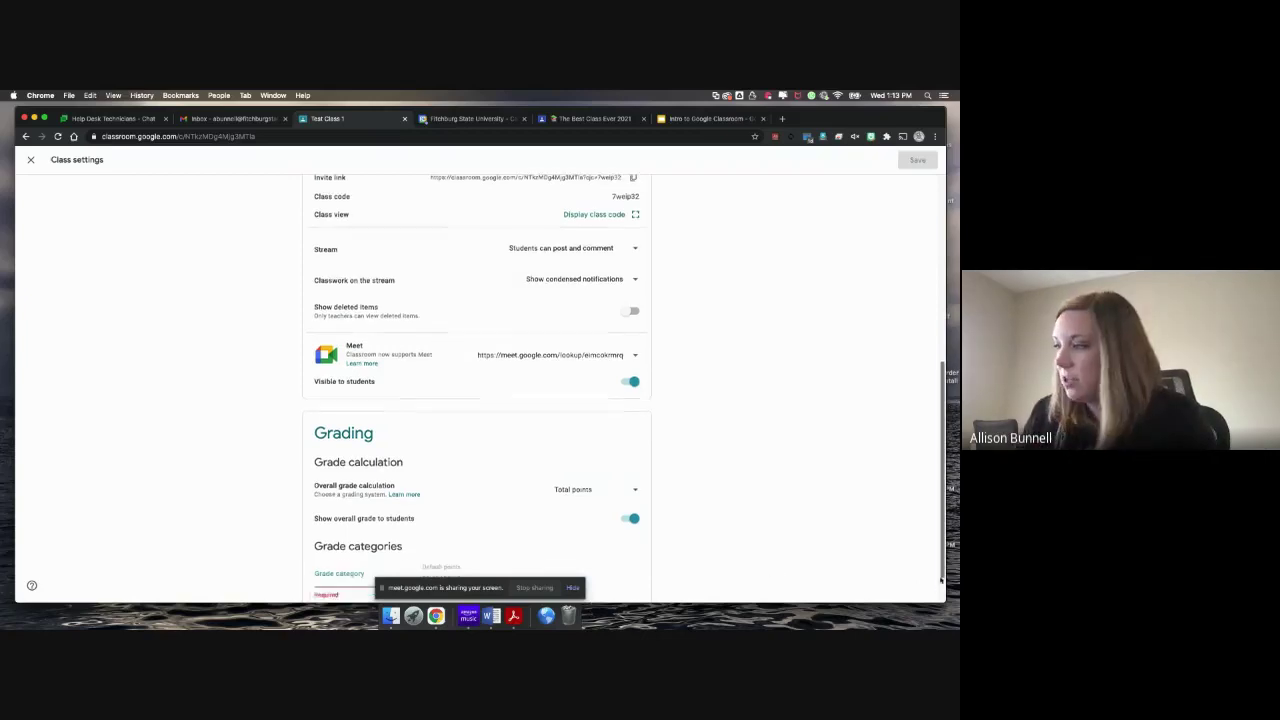
{"action": "left_click", "coordinate": [447, 534]}
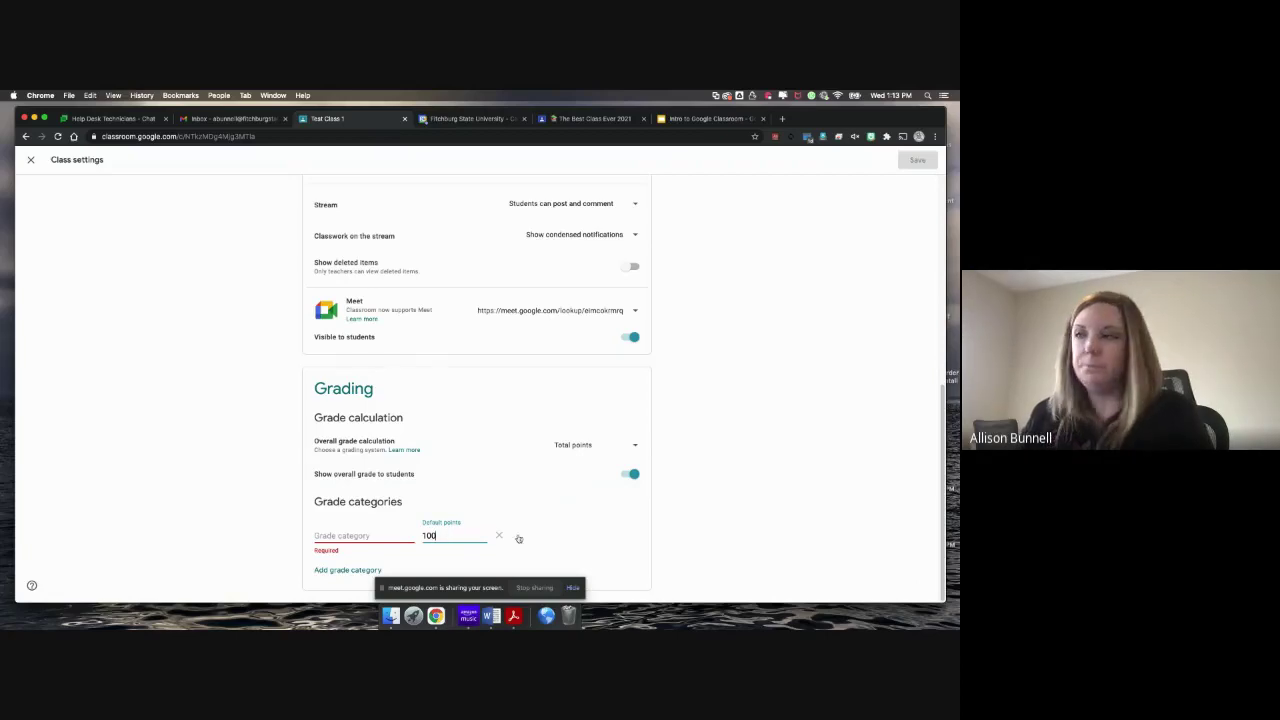
Close the class settings and discard the unsaved changes.
{"action": "left_click_drag", "start_coordinate": [943, 540], "coordinate": [943, 320]}
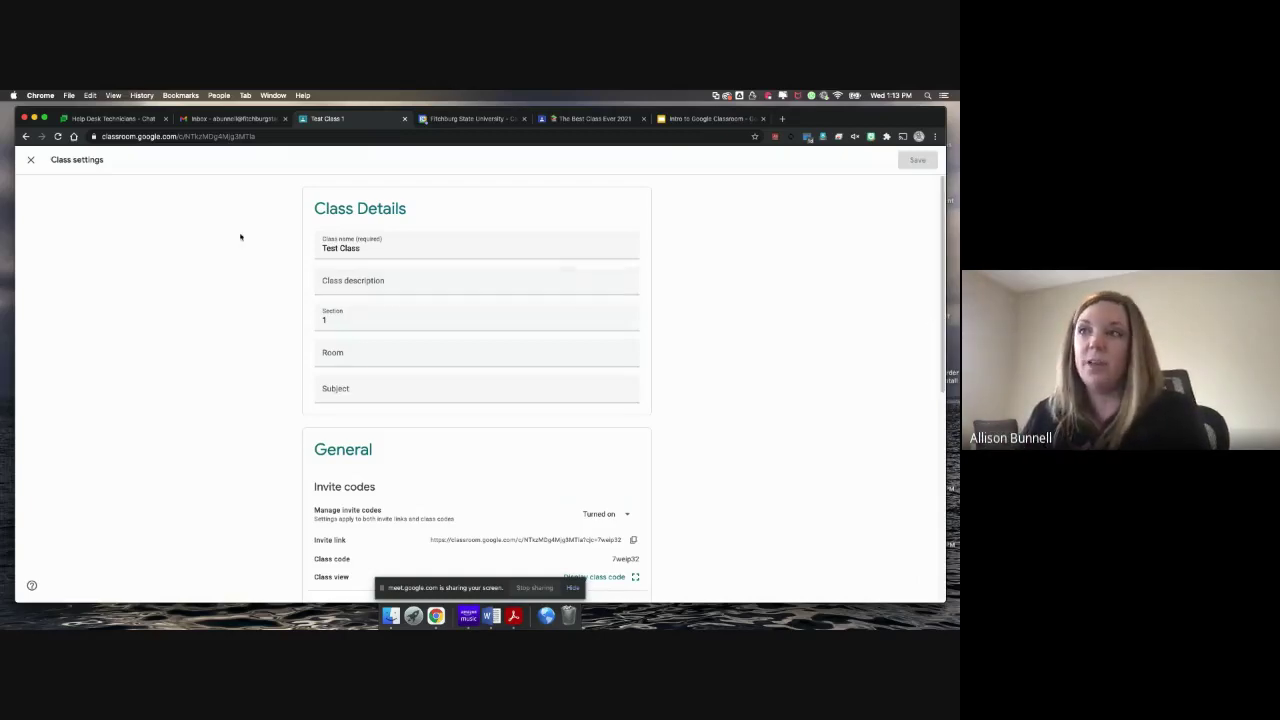
{"action": "left_click", "coordinate": [30, 162]}
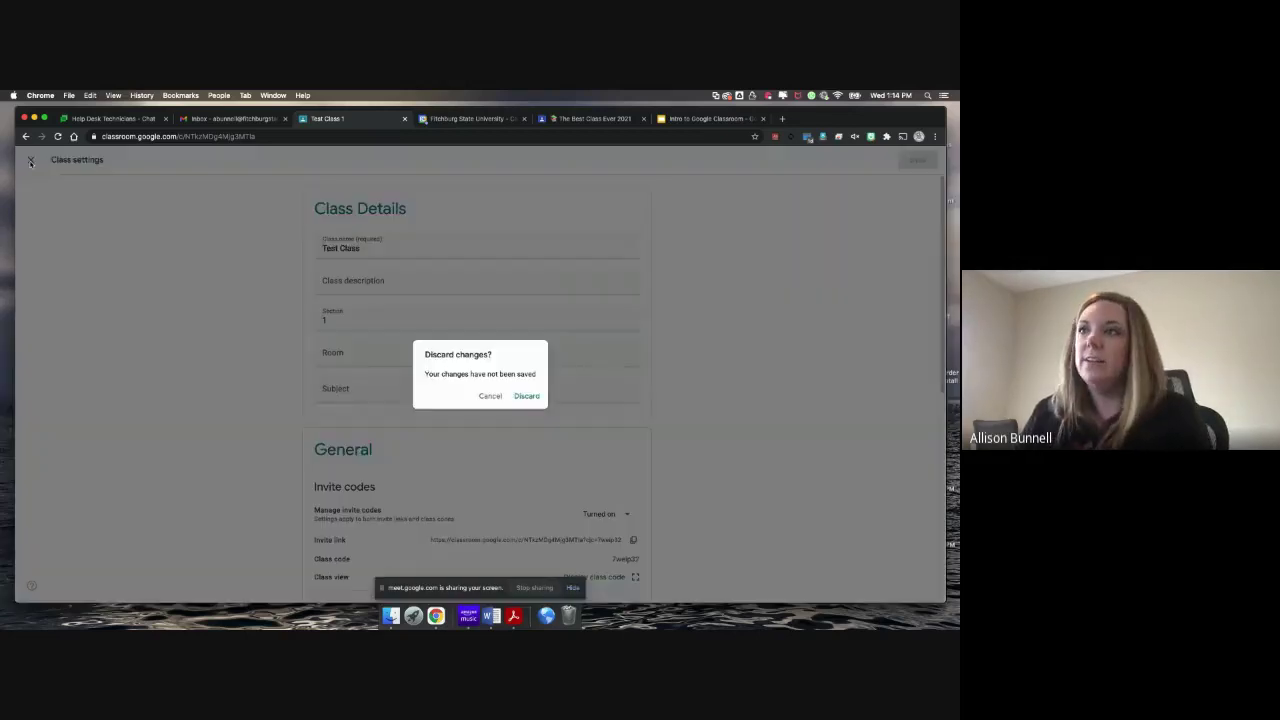
{"action": "left_click", "coordinate": [523, 397]}
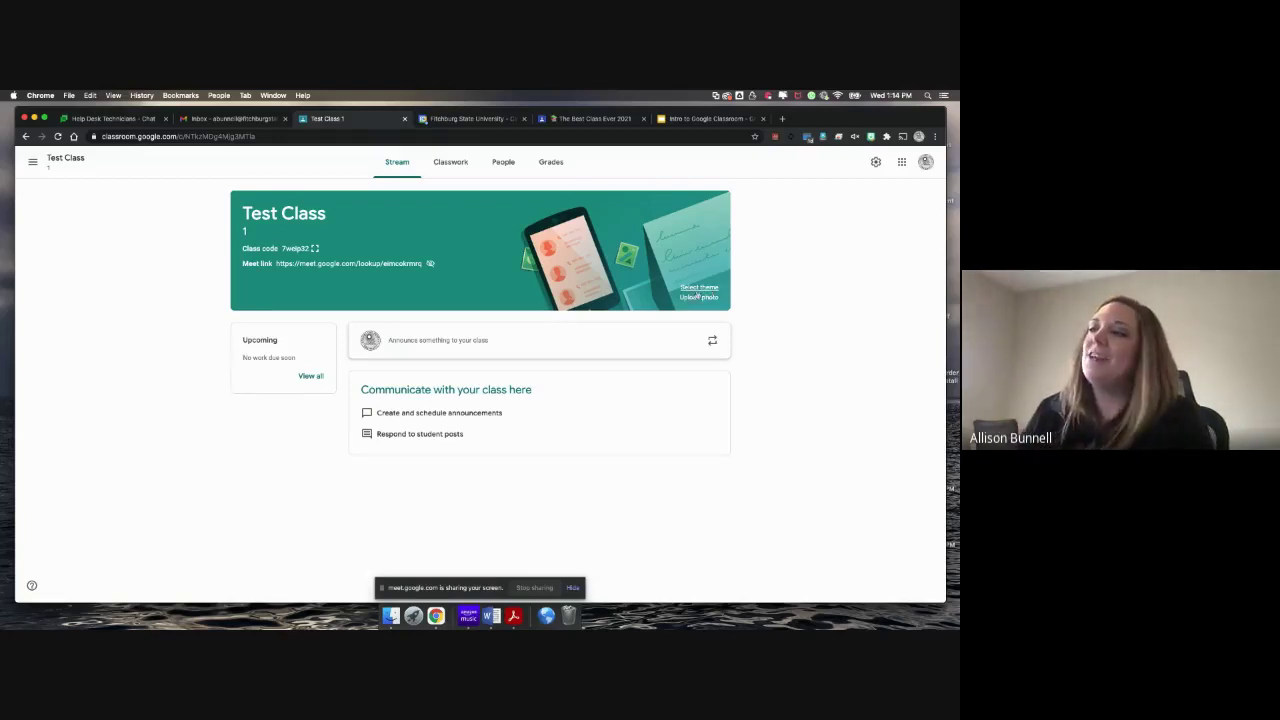
Look through the General and English & History class themes in the gallery, then close it without choosing one.
{"action": "left_click", "coordinate": [702, 295]}
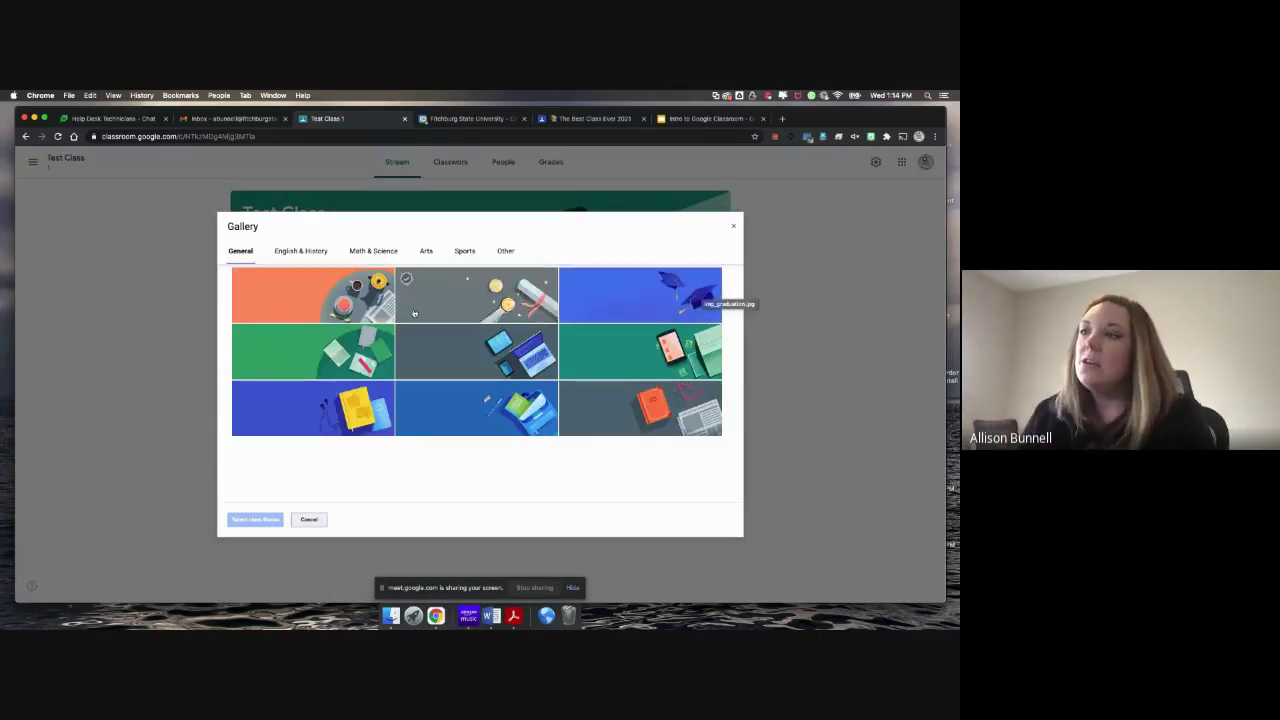
{"action": "left_click", "coordinate": [302, 254]}
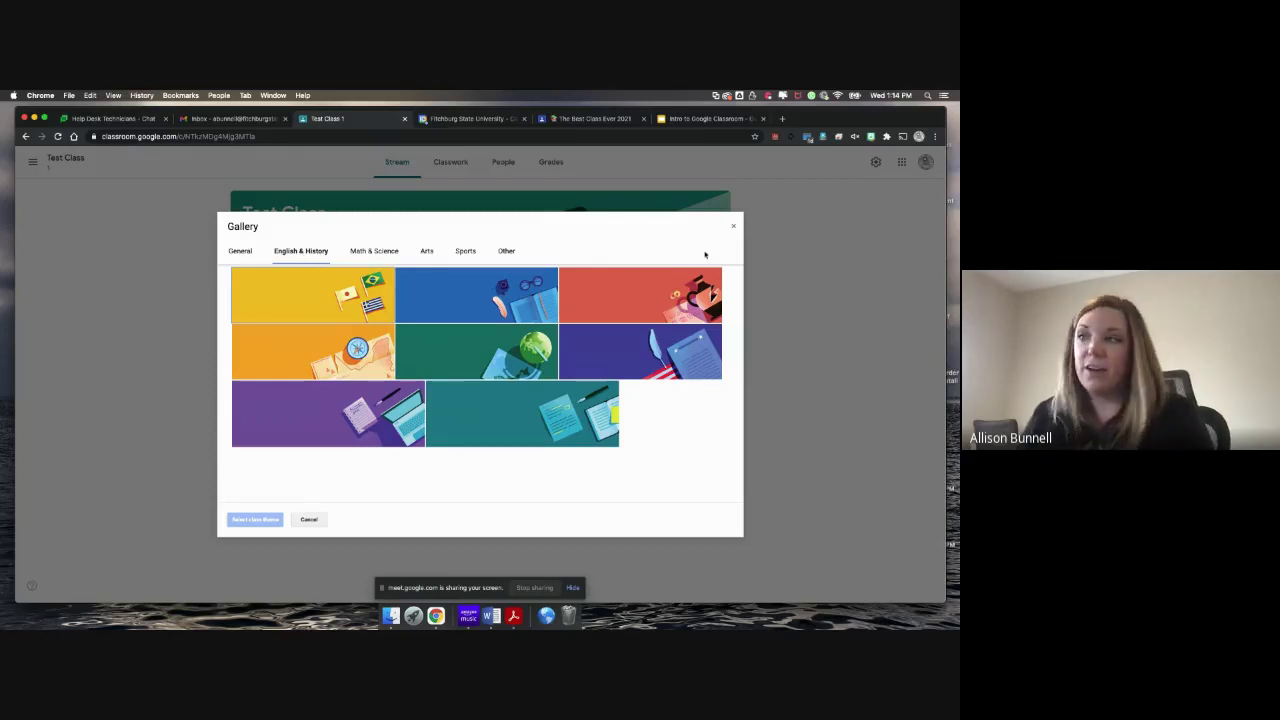
{"action": "left_click", "coordinate": [733, 229]}
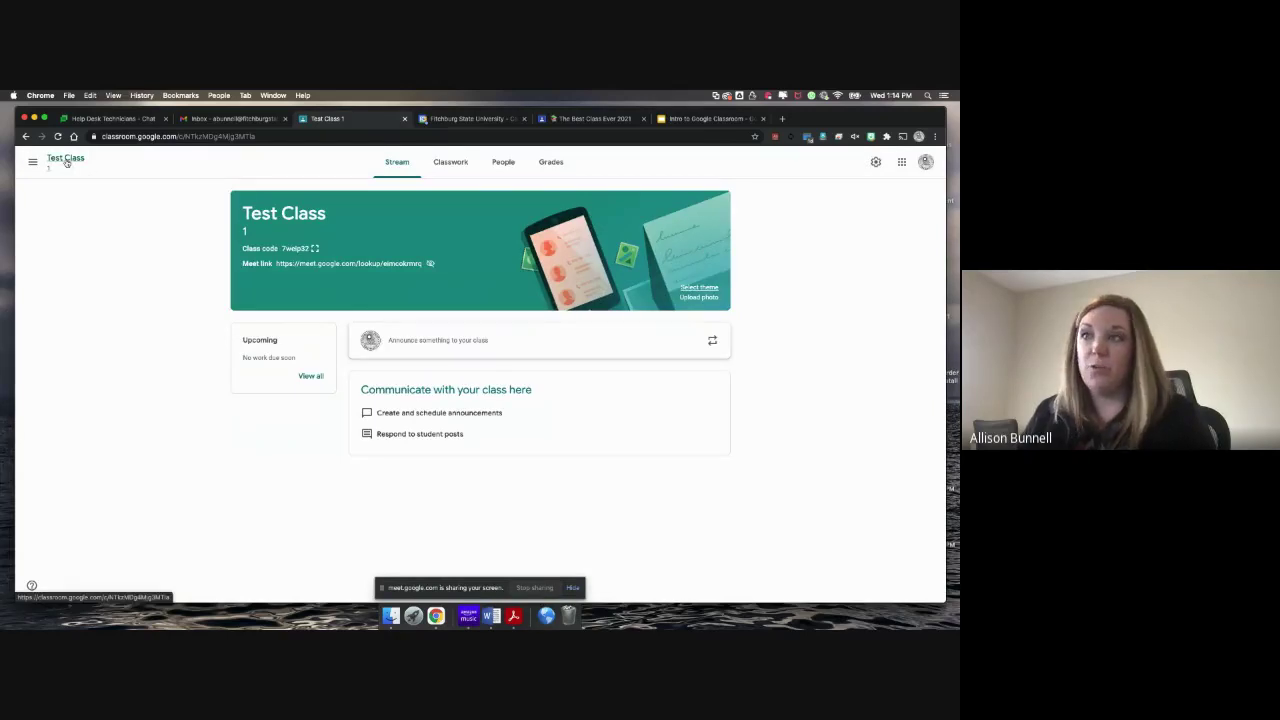
Open the class The Best Class Ever, view its banner photo upload dialog and close it without uploading.
{"action": "left_click", "coordinate": [32, 163]}
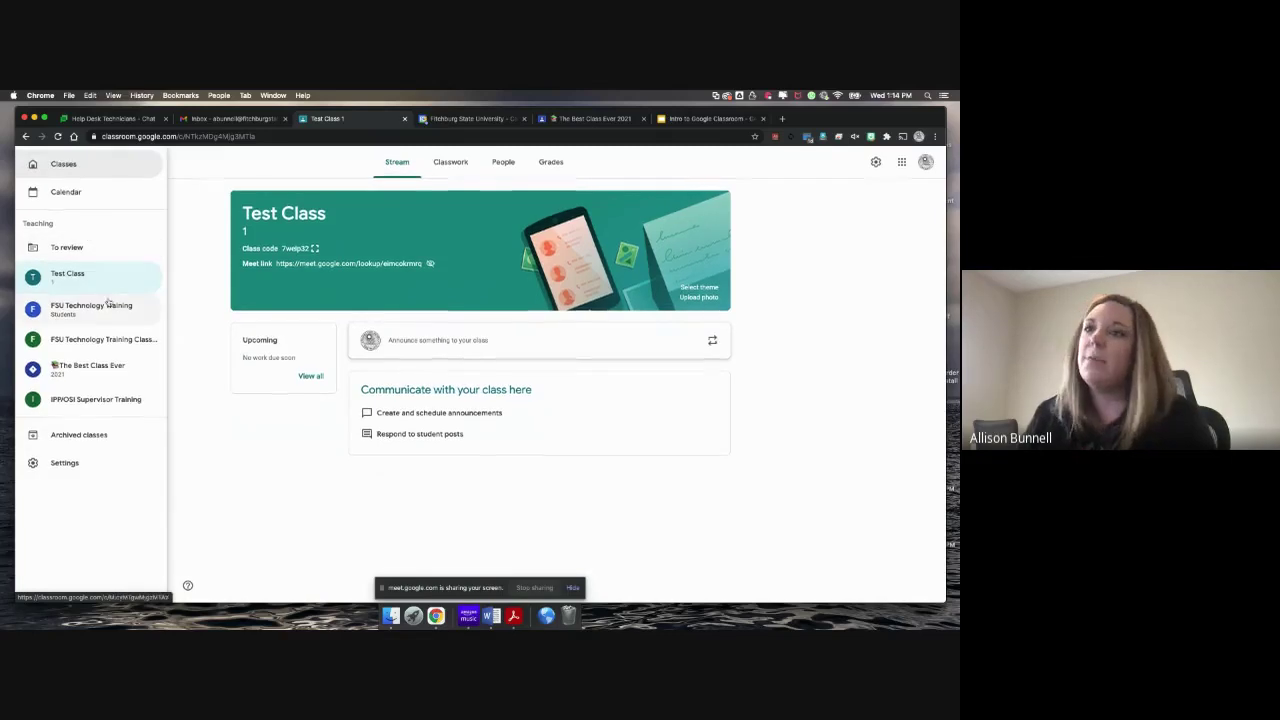
{"action": "left_click", "coordinate": [113, 365]}
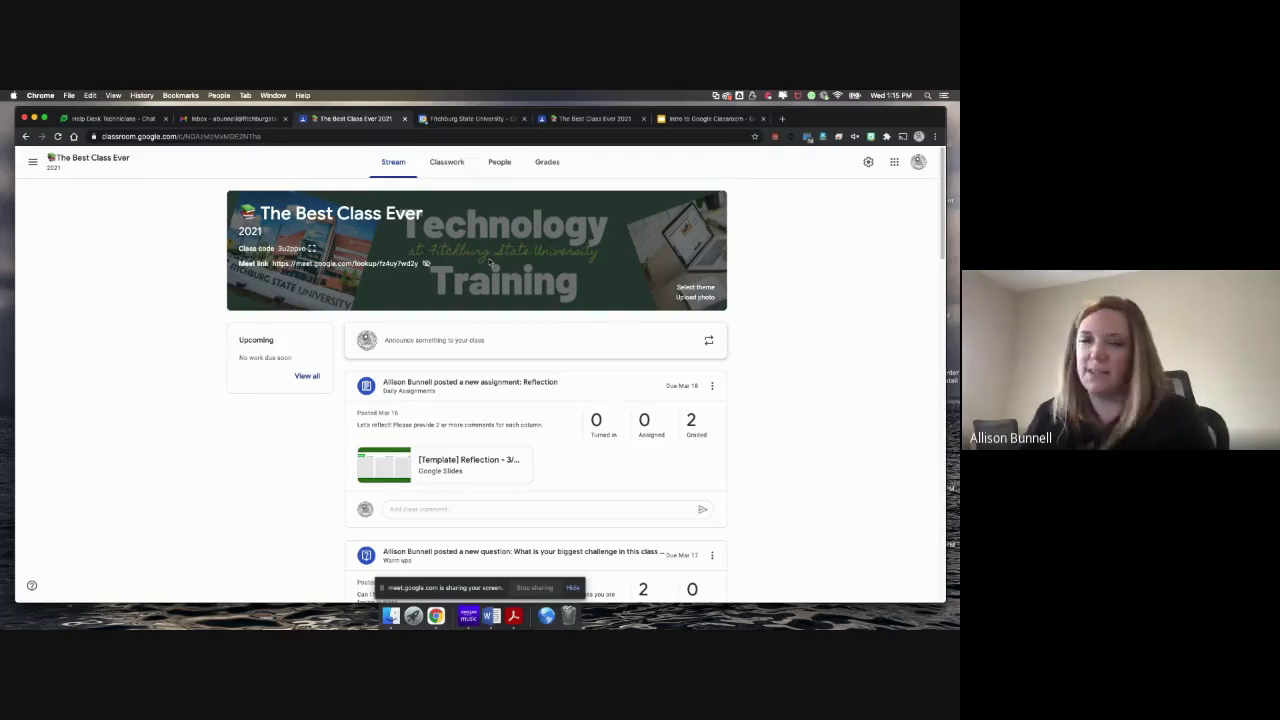
{"action": "scroll", "coordinate": [488, 264], "scroll_direction": "down", "scroll_amount": 1}
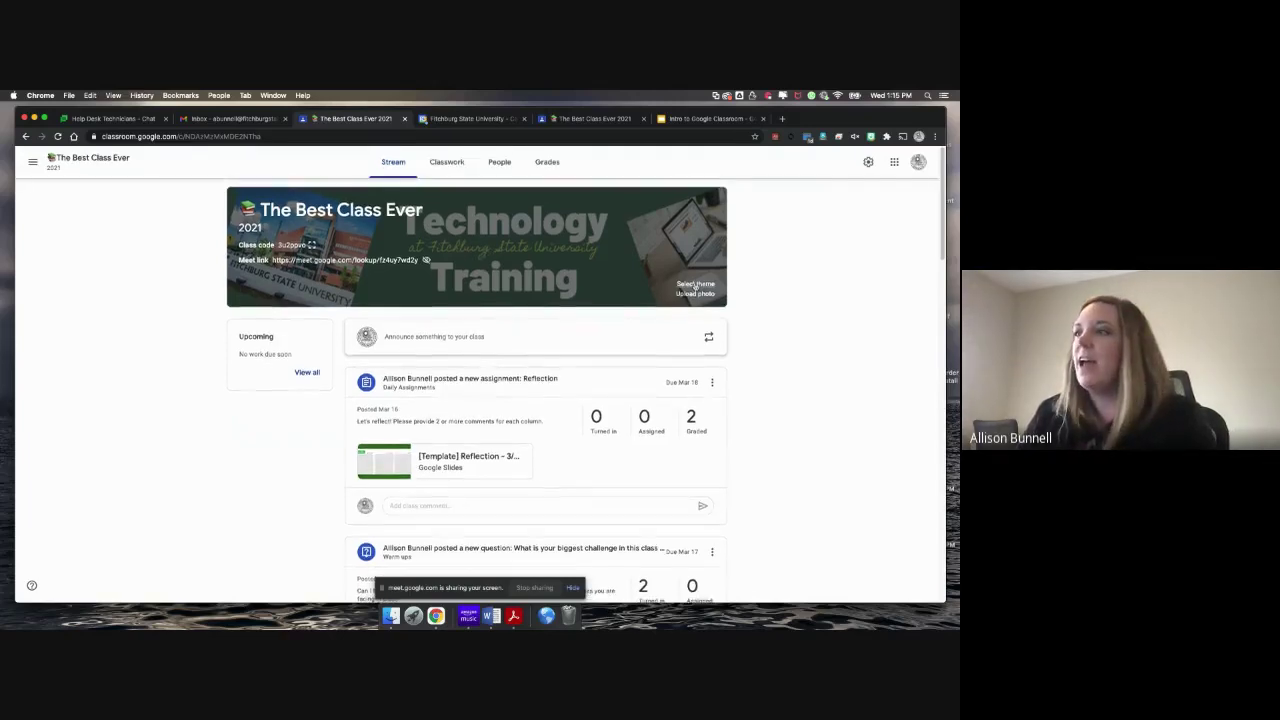
{"action": "left_click", "coordinate": [695, 294]}
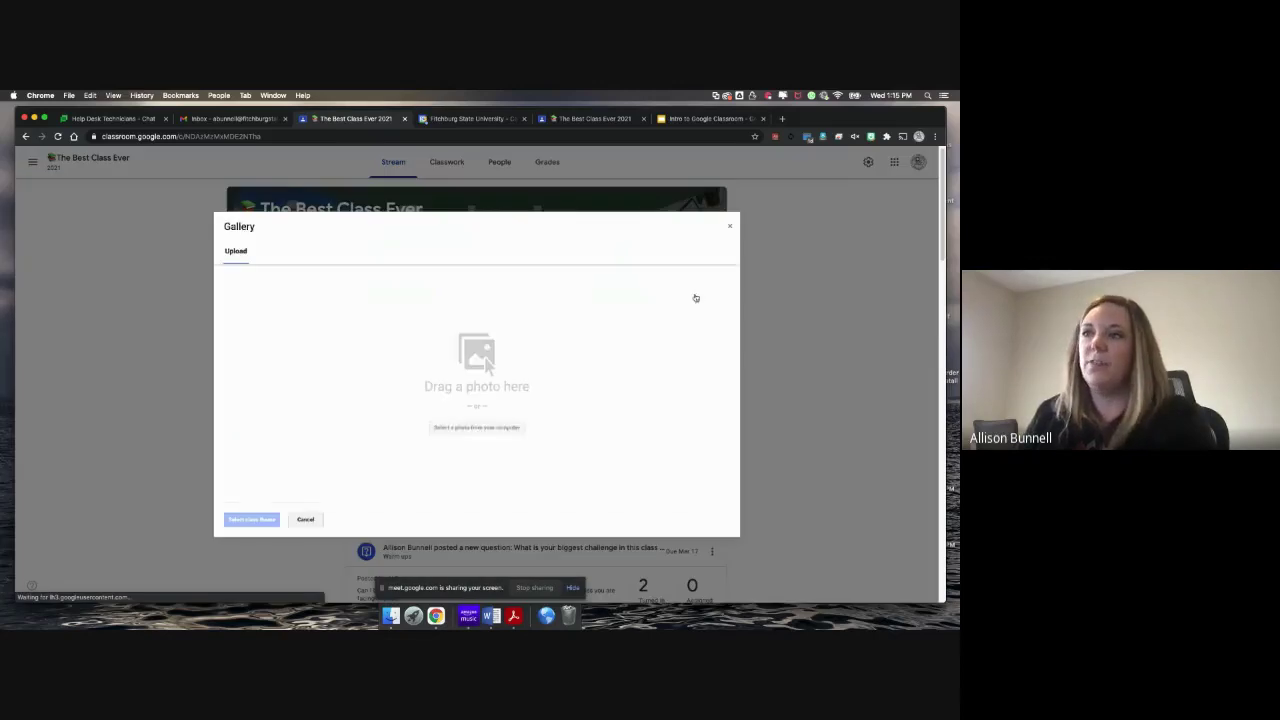
{"action": "left_click", "coordinate": [730, 228]}
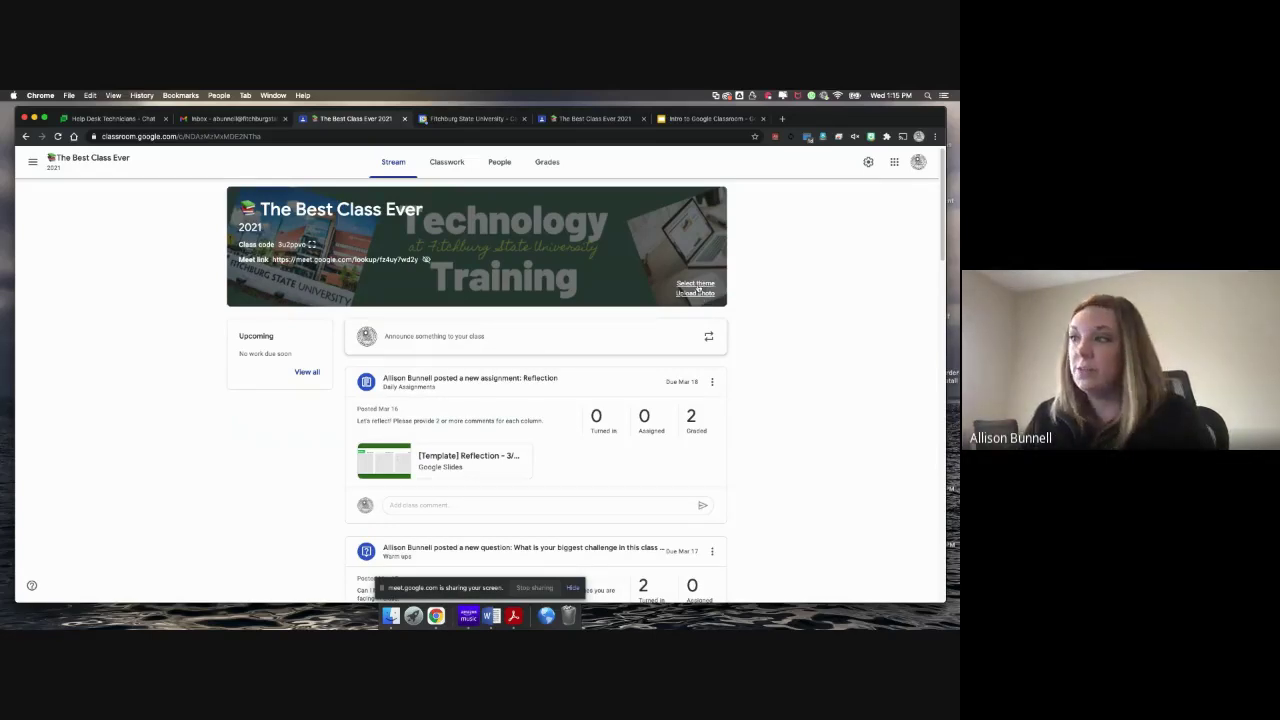
Look through the assignment, question and announcement posts in the Stream of The Best Class Ever, then return to the class banner.
{"action": "scroll", "coordinate": [698, 289], "scroll_direction": "down", "scroll_amount": 1}
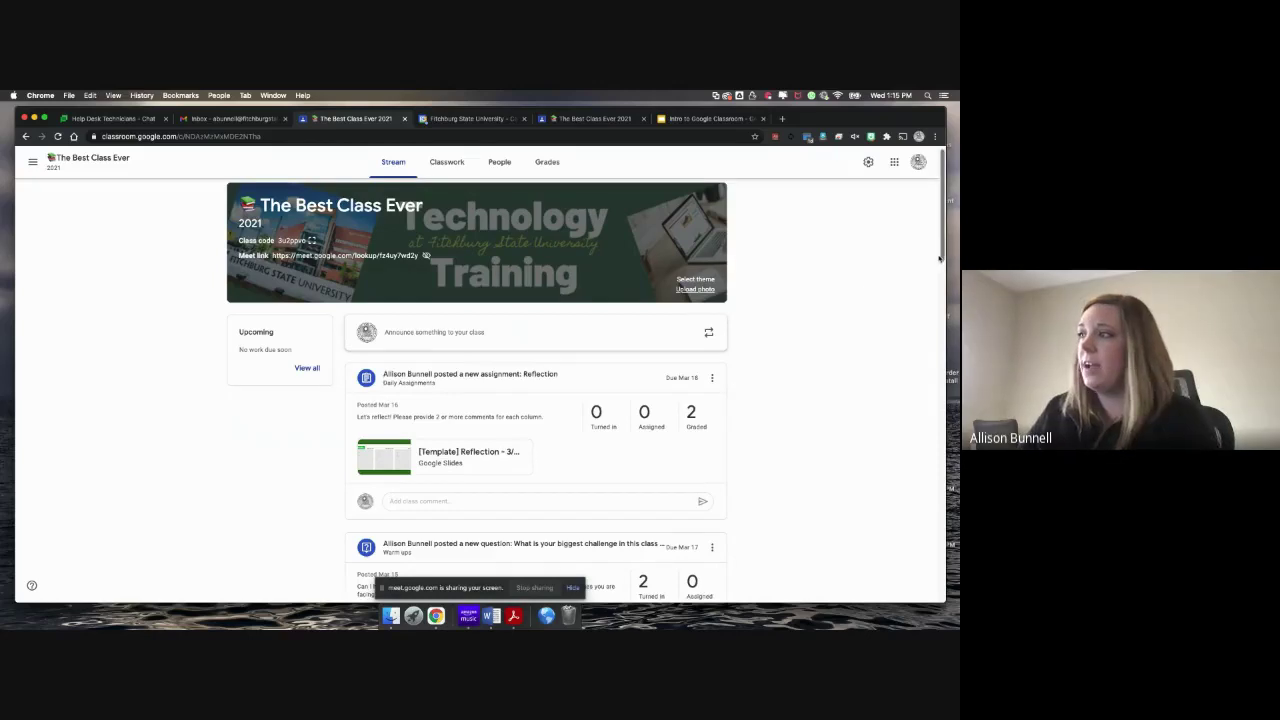
{"action": "scroll", "coordinate": [936, 280], "scroll_direction": "down", "scroll_amount": 2}
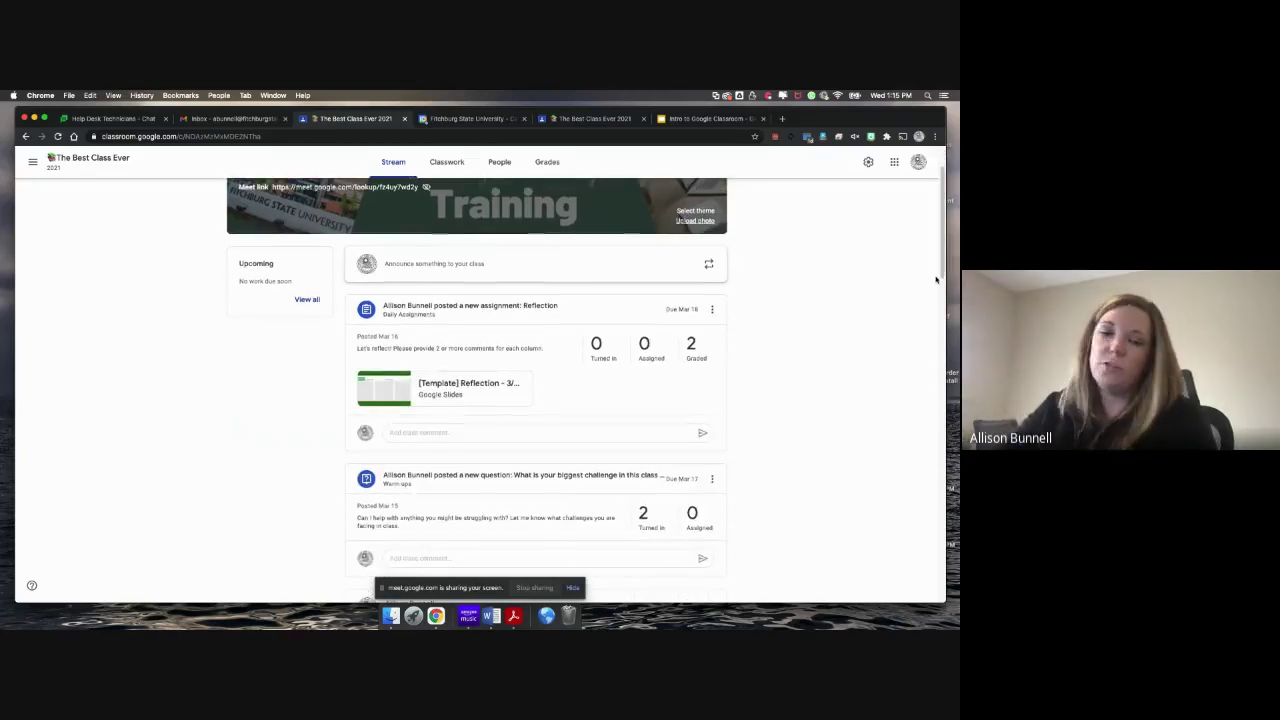
{"action": "scroll", "coordinate": [936, 280], "scroll_direction": "down", "scroll_amount": 2}
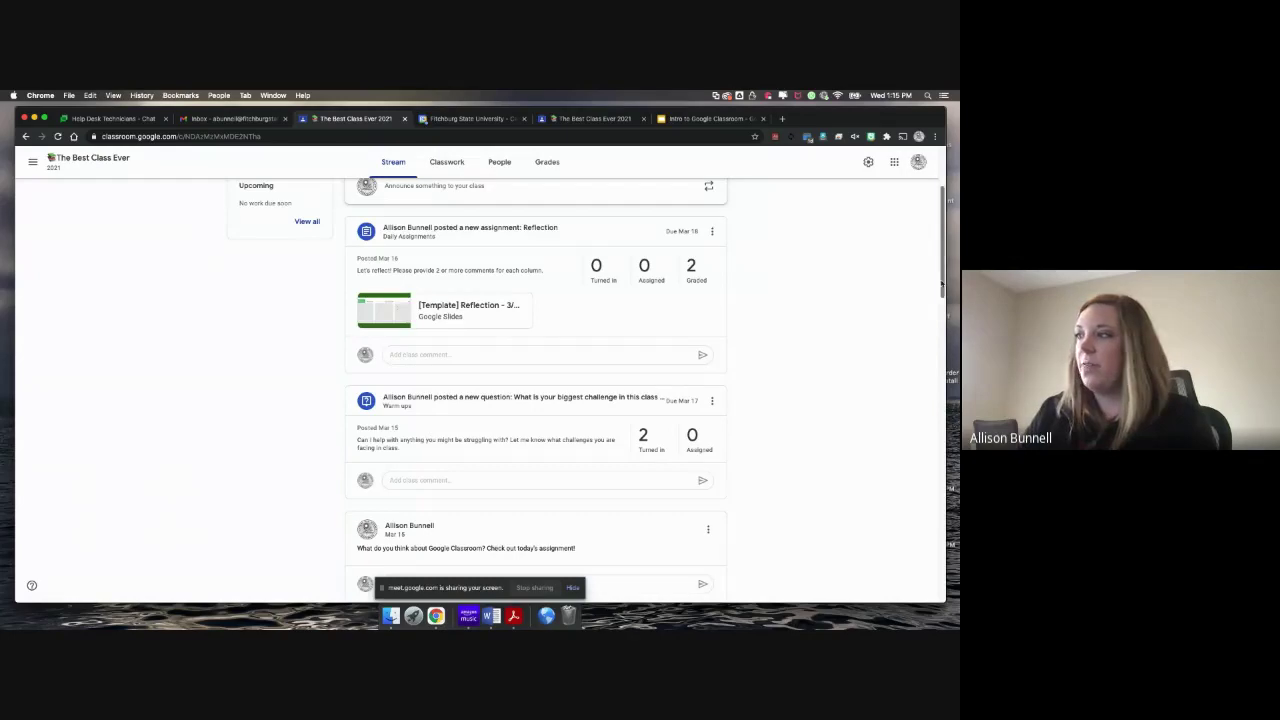
{"action": "scroll", "coordinate": [936, 320], "scroll_direction": "down", "scroll_amount": 4}
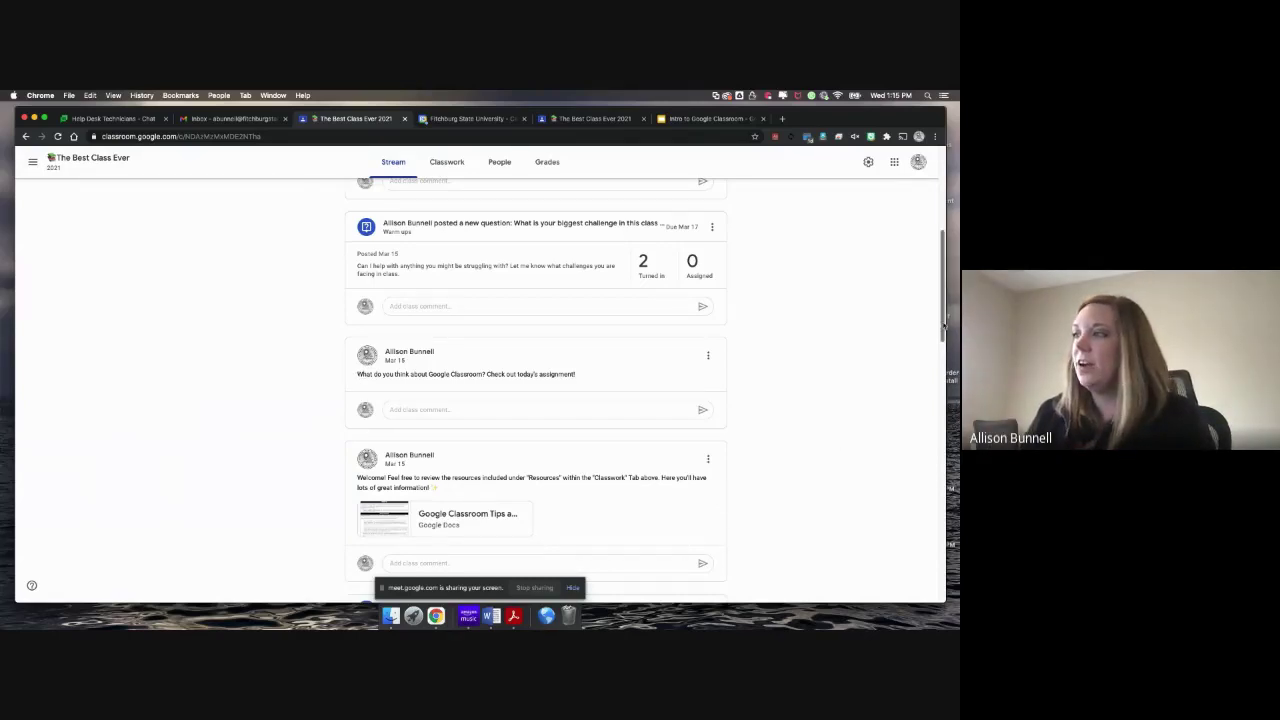
{"action": "left_click_drag", "start_coordinate": [941, 328], "coordinate": [945, 240]}
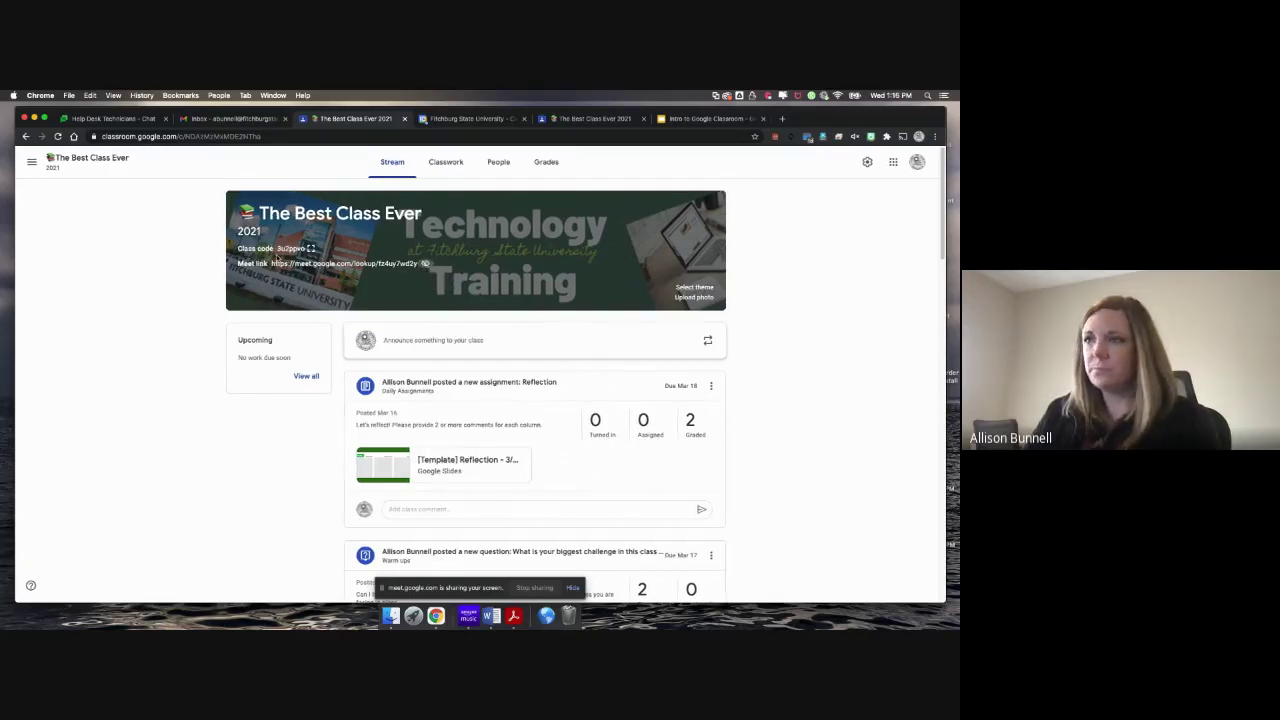
{"action": "scroll", "coordinate": [277, 258], "scroll_direction": "down", "scroll_amount": 1}
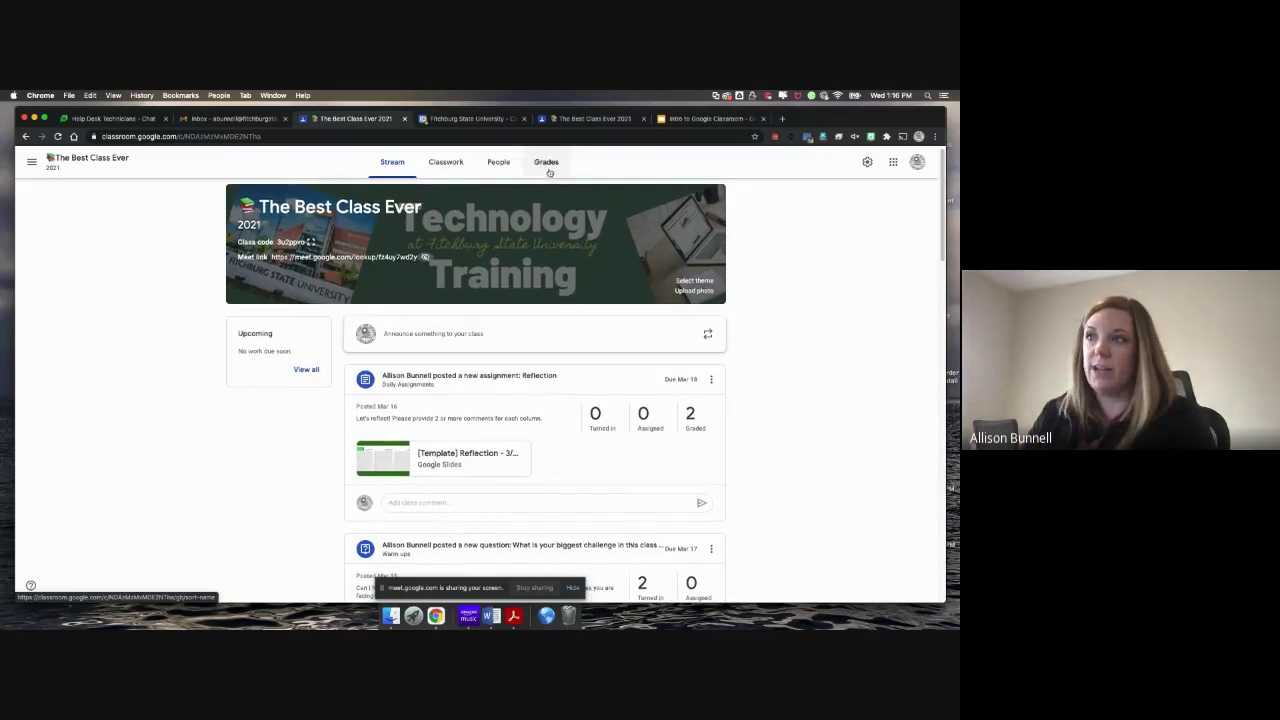
Go to the class's Classwork page, review the types of items that can be created, and close the list.
{"action": "left_click", "coordinate": [453, 165]}
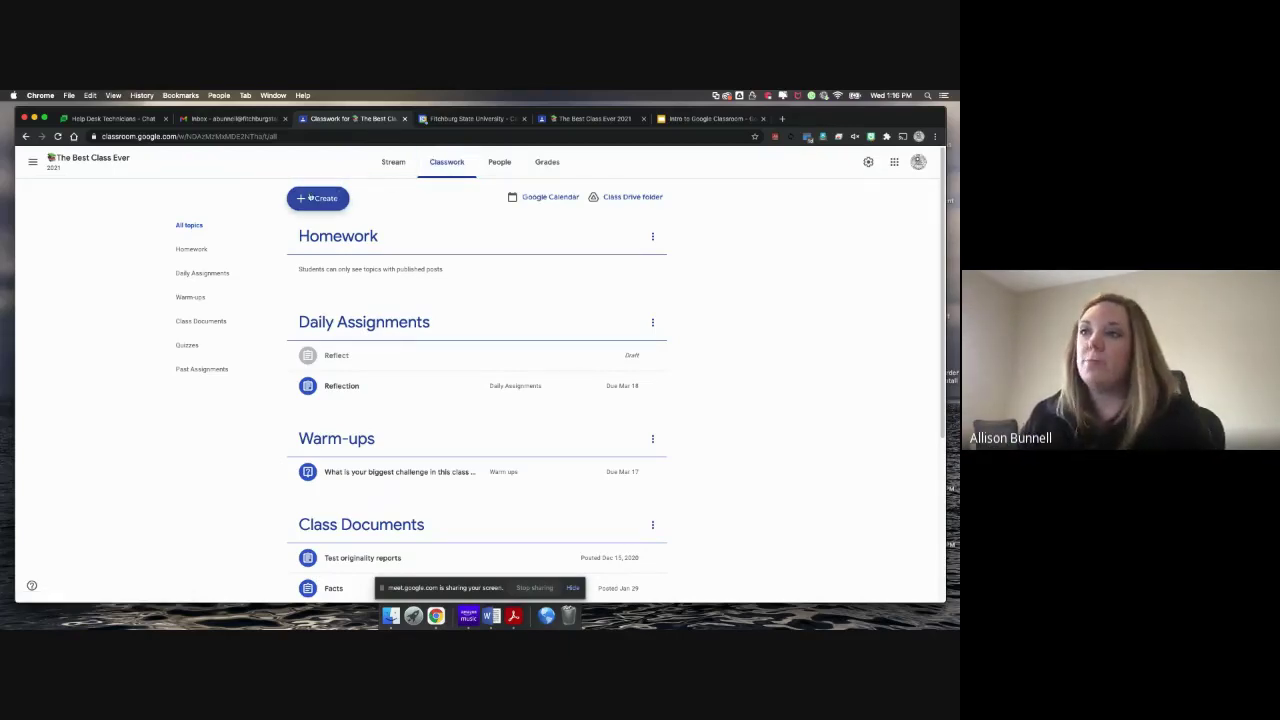
{"action": "left_click", "coordinate": [313, 198]}
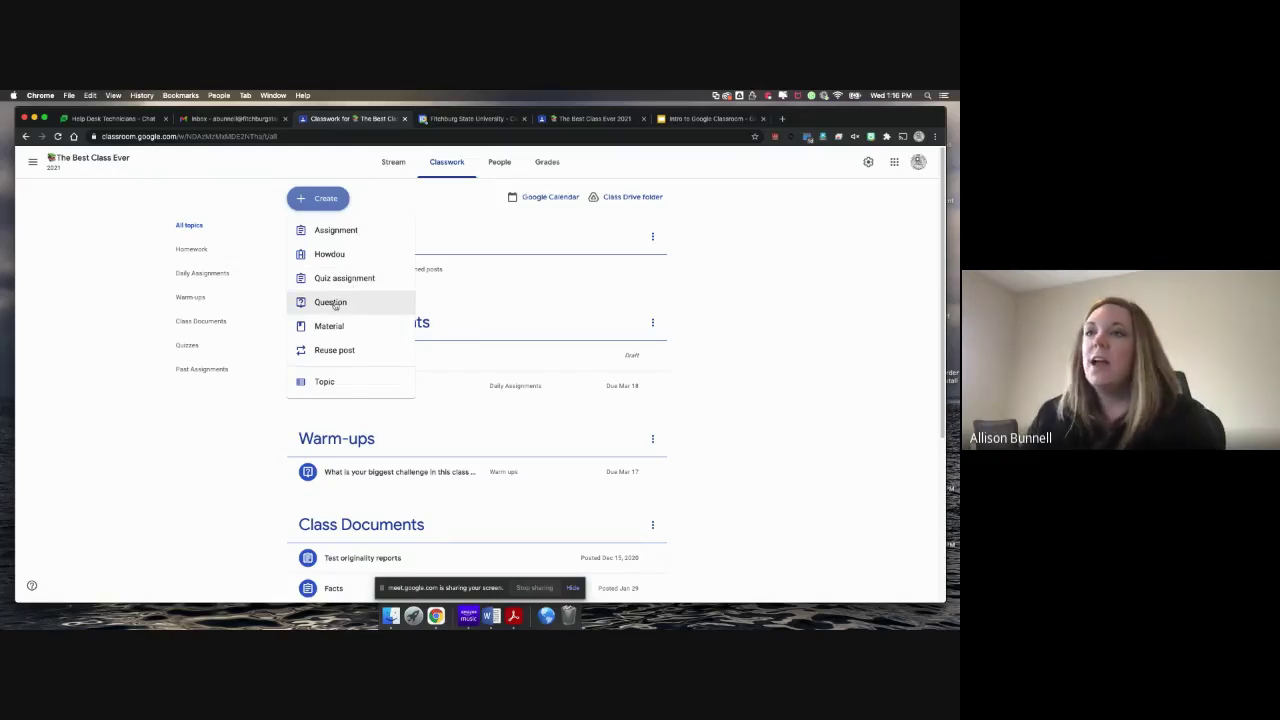
{"action": "scroll", "coordinate": [335, 305], "scroll_direction": "down", "scroll_amount": 1}
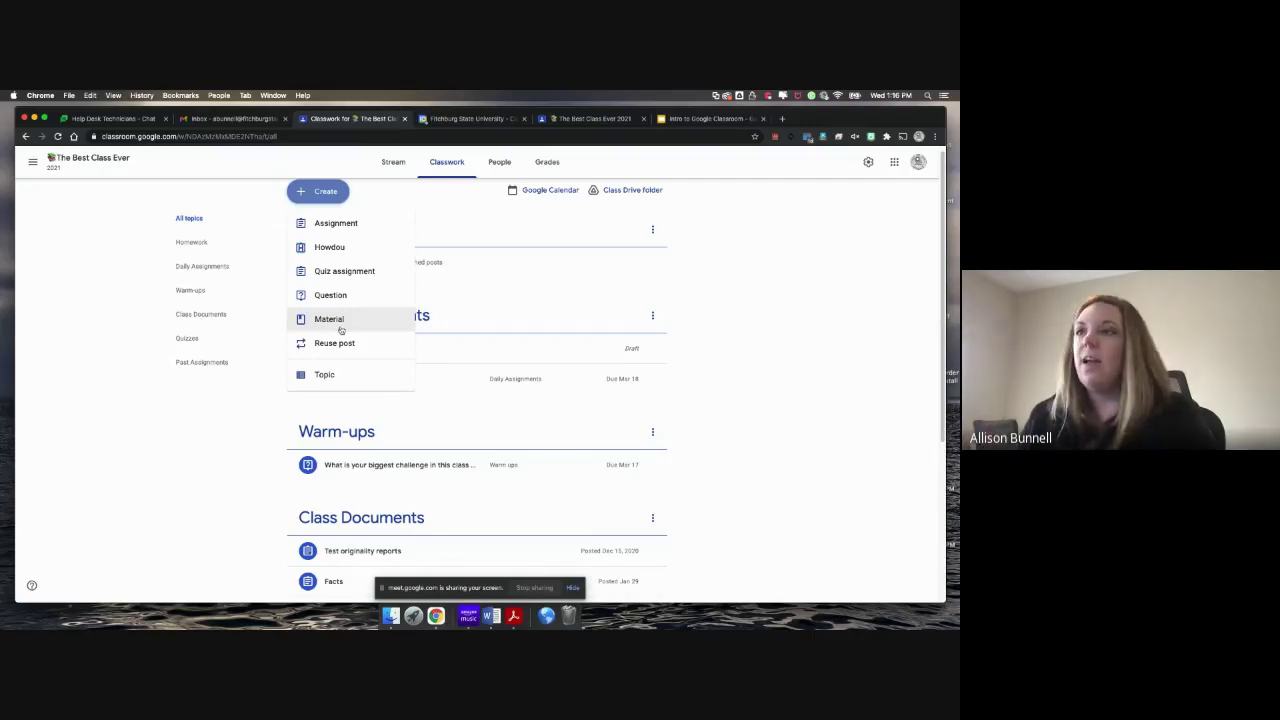
{"action": "scroll", "coordinate": [345, 335], "scroll_direction": "down", "scroll_amount": 1}
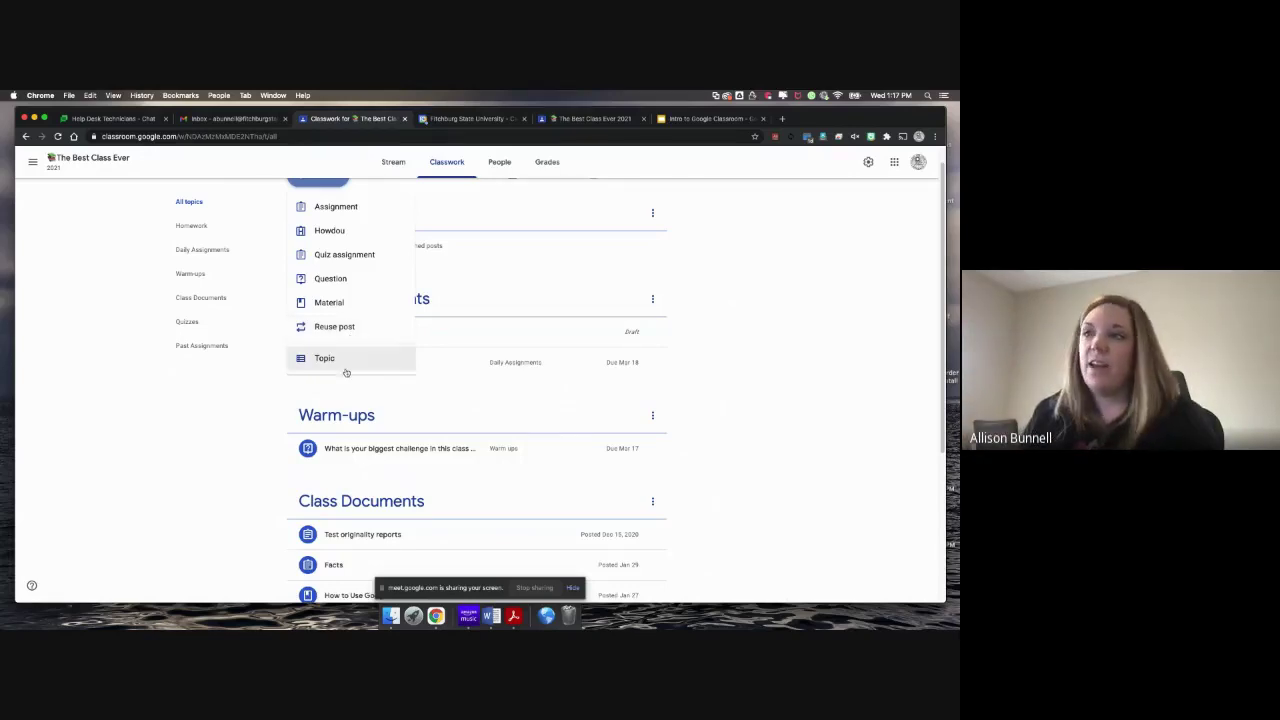
{"action": "left_click", "coordinate": [248, 403]}
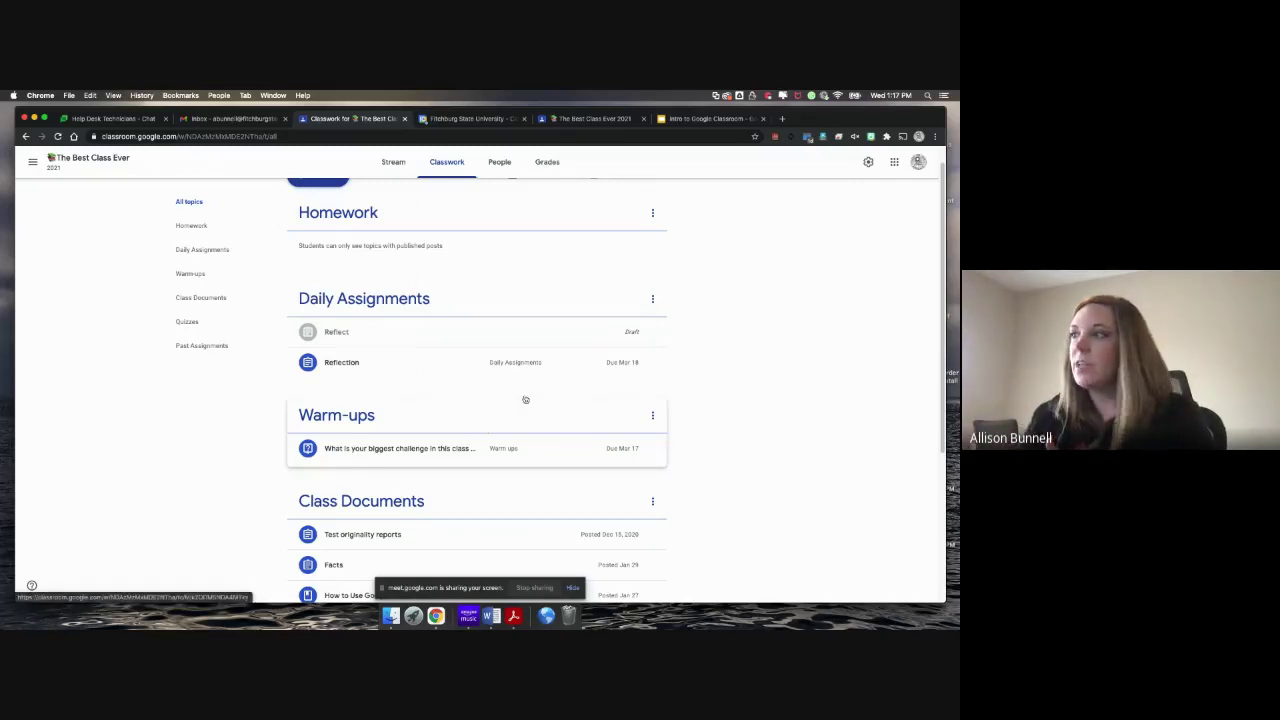
Look through the Classwork topics from Homework to Past Assignments and return to the start of the page.
{"action": "left_click_drag", "start_coordinate": [941, 285], "coordinate": [941, 267]}
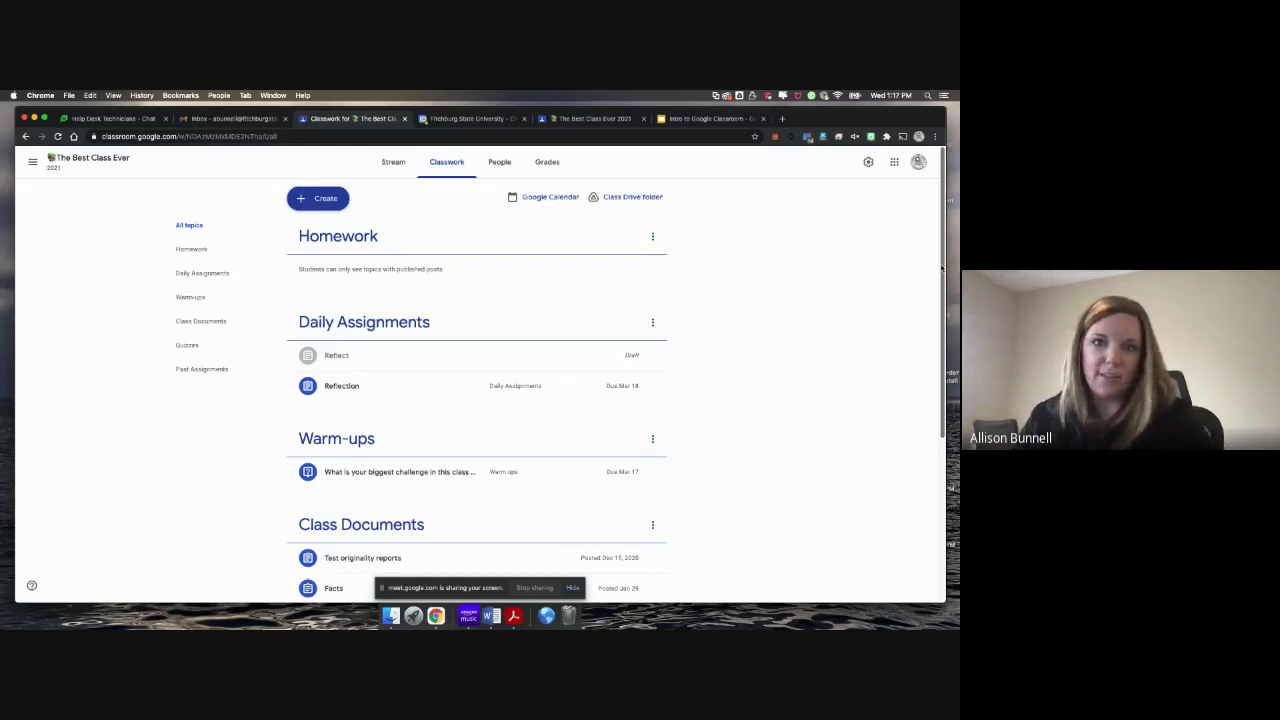
{"action": "left_click_drag", "start_coordinate": [941, 267], "coordinate": [940, 465]}
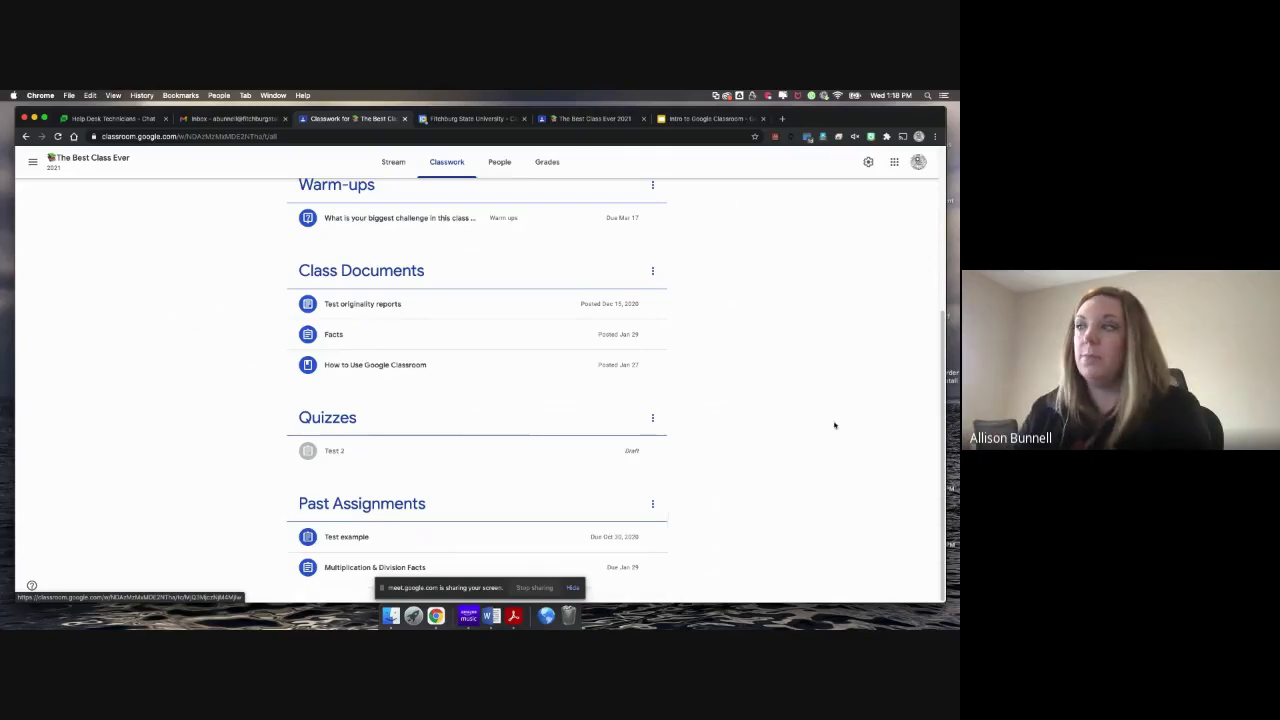
{"action": "left_click_drag", "start_coordinate": [942, 425], "coordinate": [932, 345]}
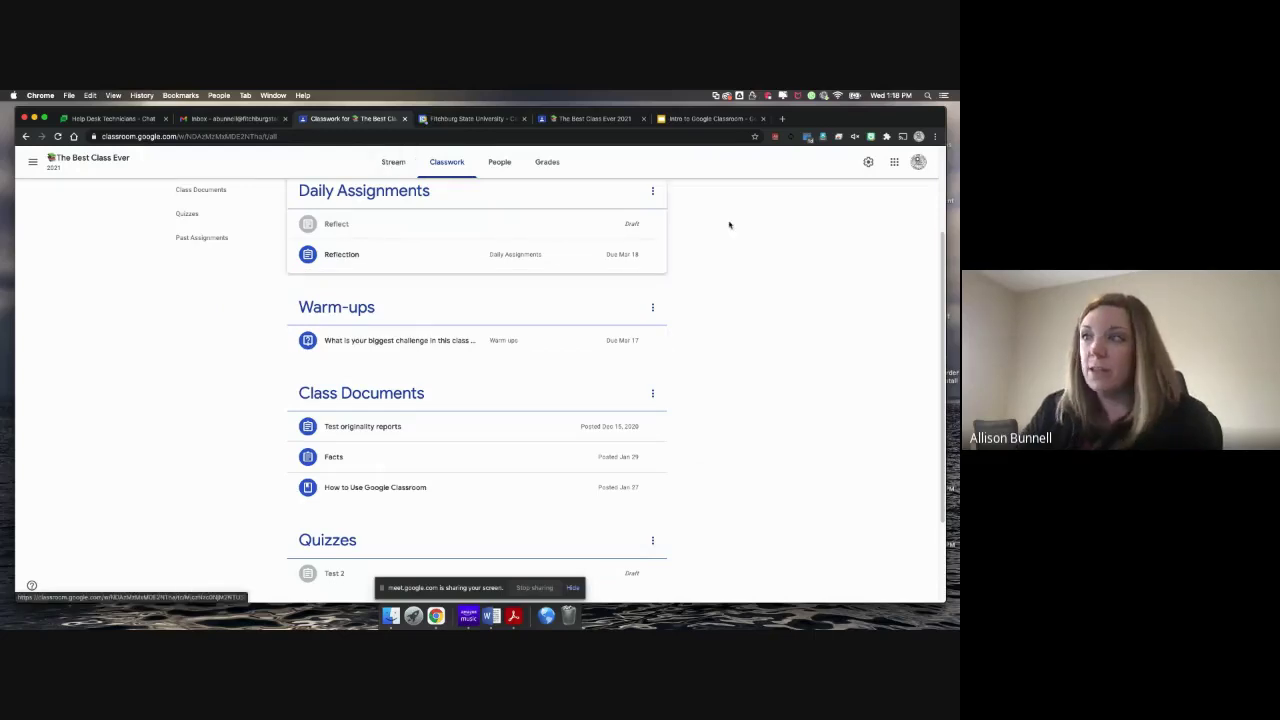
{"action": "scroll", "coordinate": [485, 300], "scroll_direction": "up", "scroll_amount": 3}
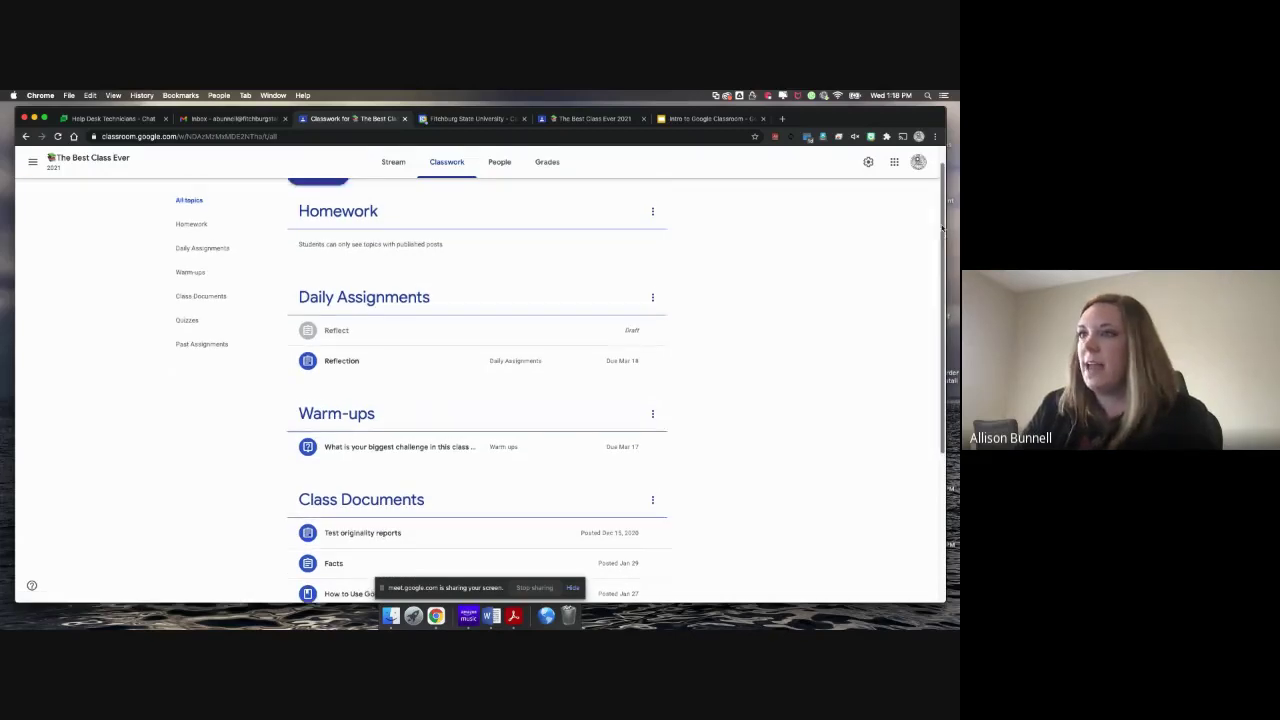
{"action": "scroll", "coordinate": [337, 179], "scroll_direction": "up", "scroll_amount": 1}
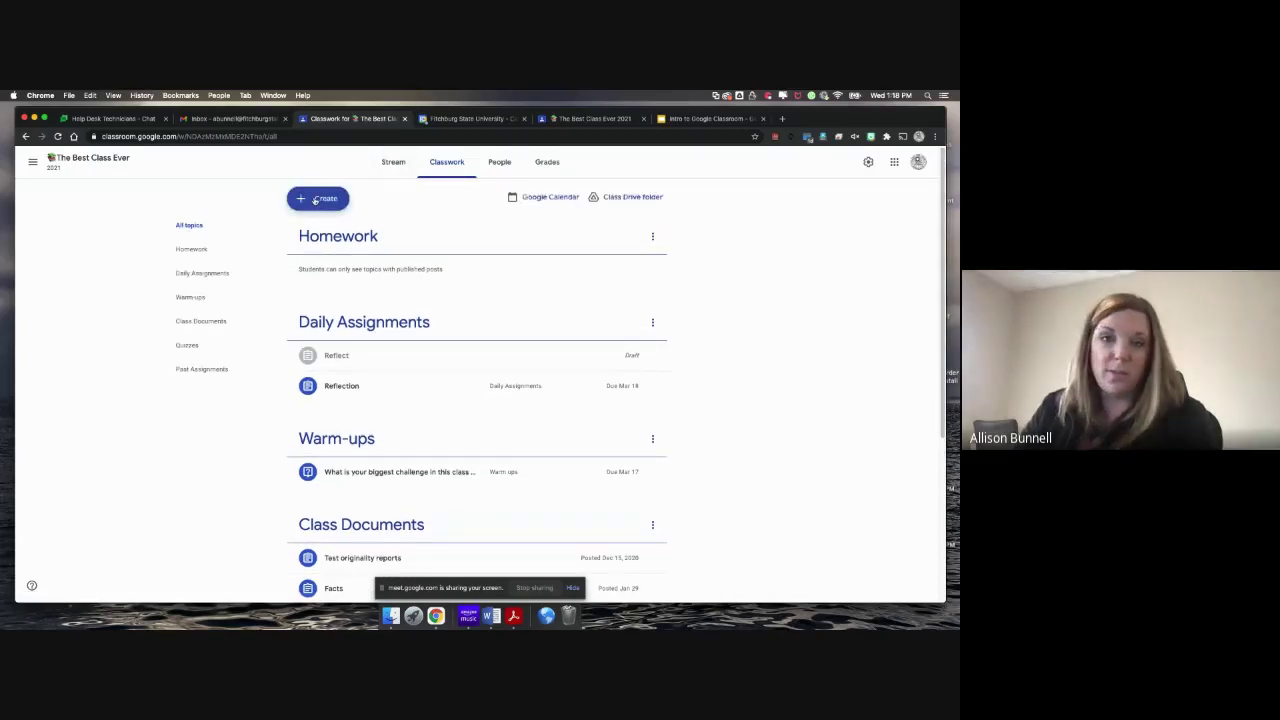
Start a new assignment and review the options for attaching existing content and creating new Google files.
{"action": "left_click", "coordinate": [315, 200]}
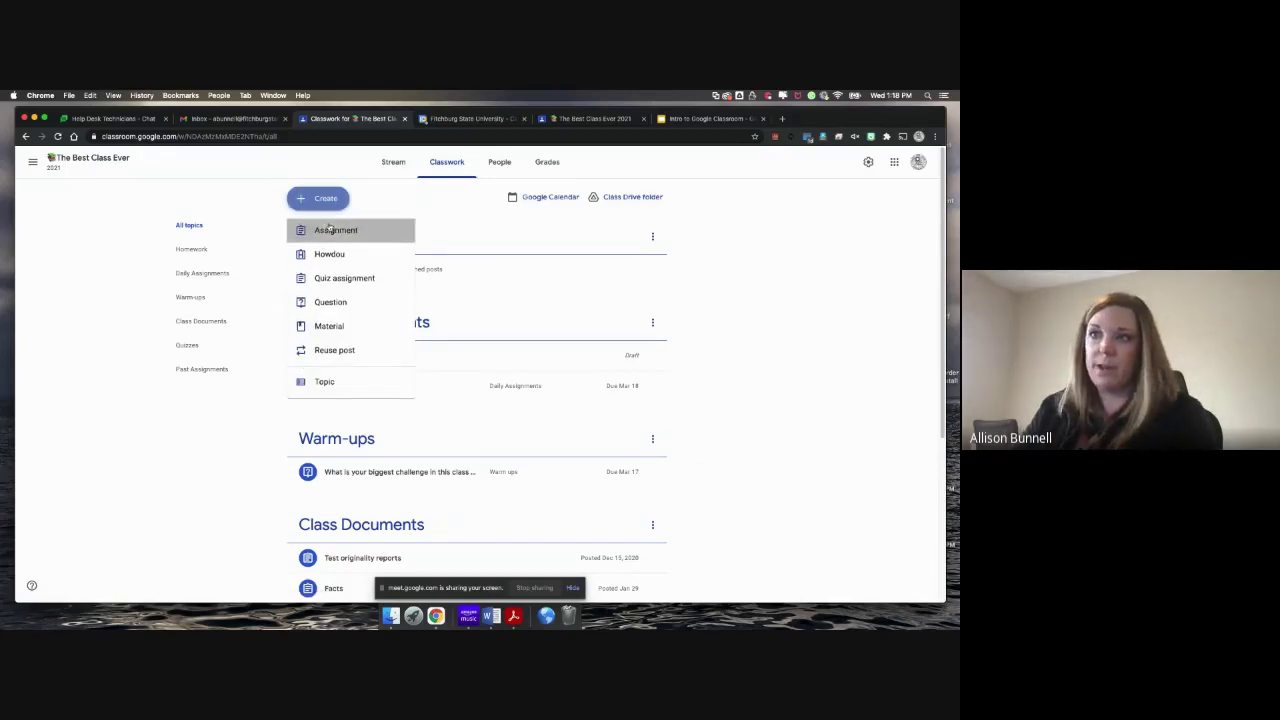
{"action": "left_click", "coordinate": [330, 229]}
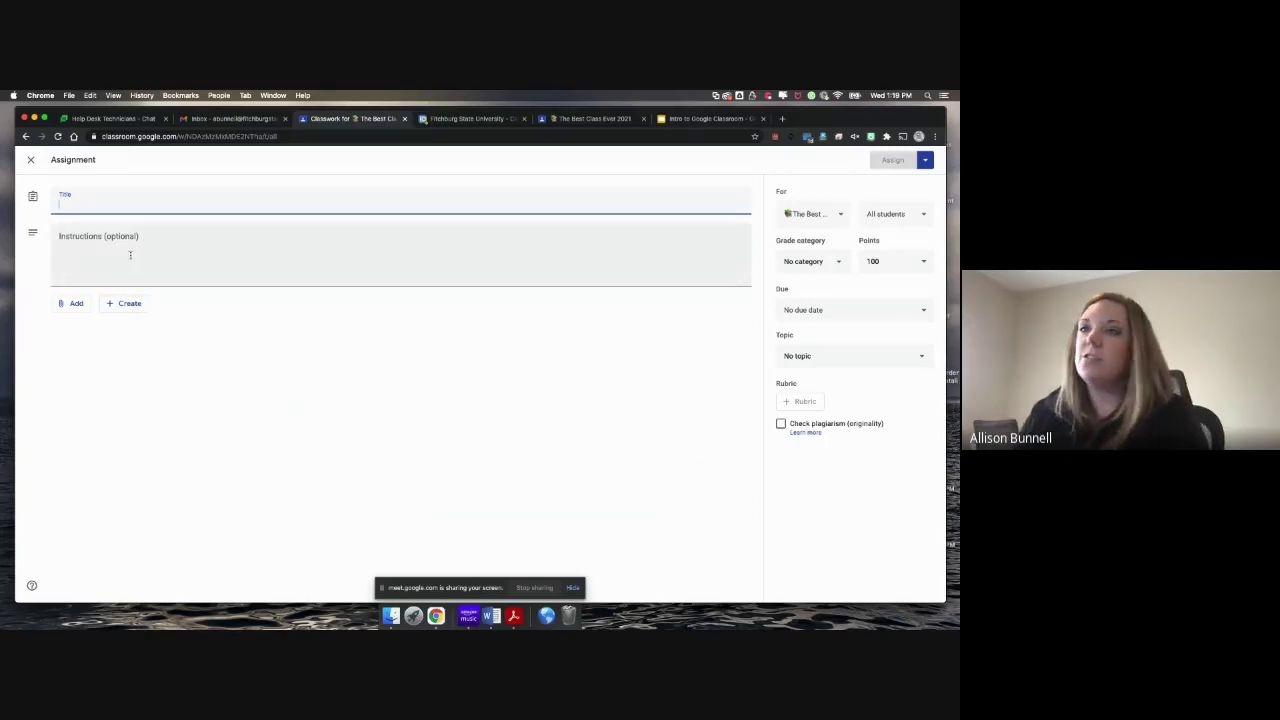
{"action": "left_click", "coordinate": [73, 308]}
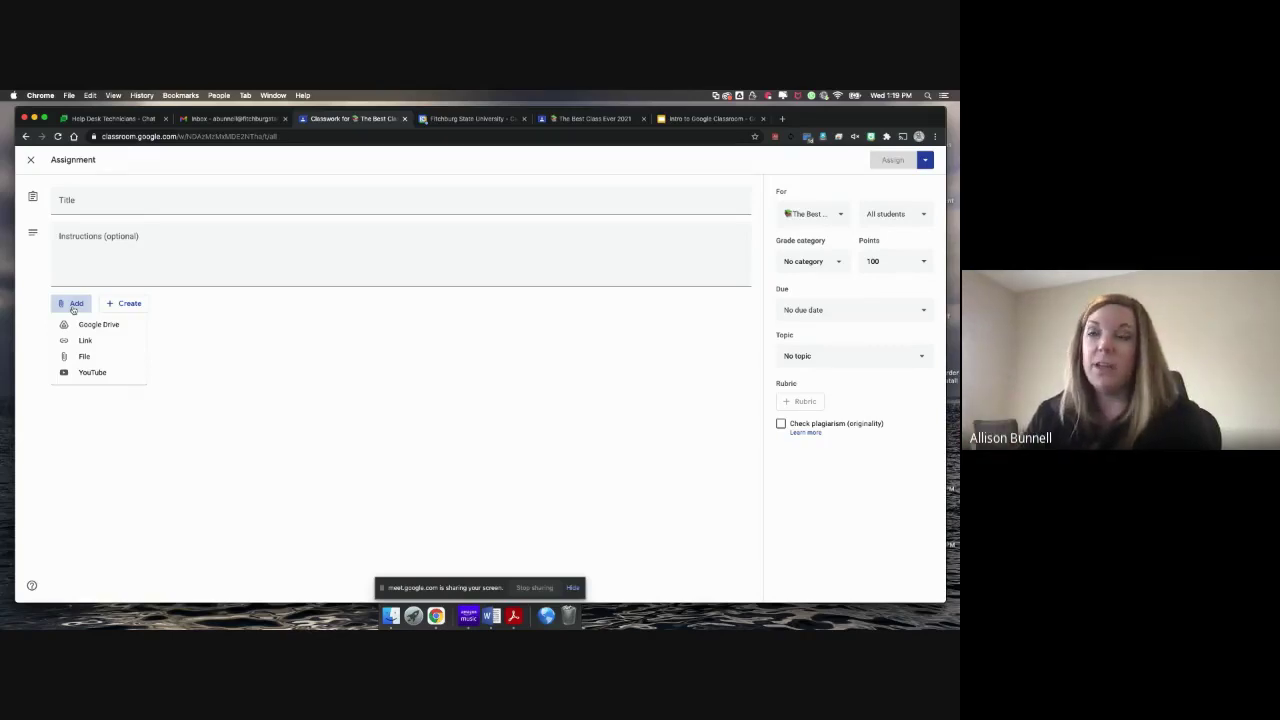
{"action": "left_click", "coordinate": [125, 309]}
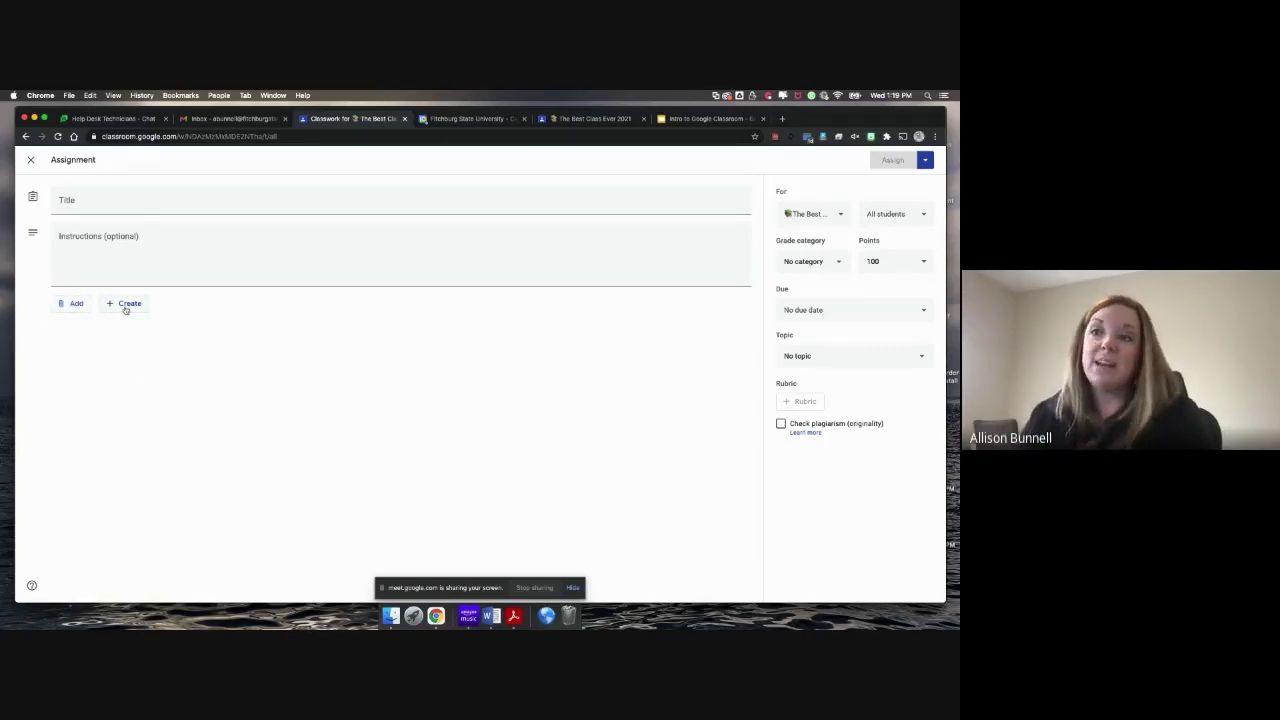
{"action": "left_click", "coordinate": [125, 309]}
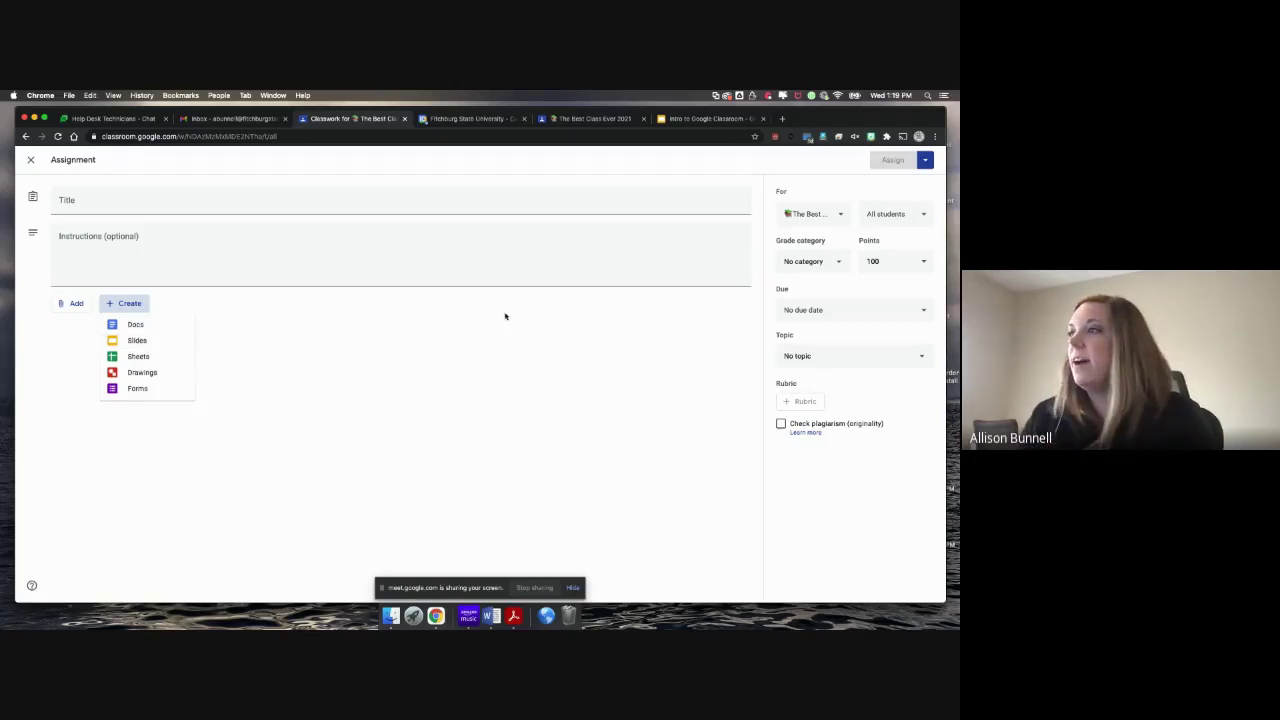
{"action": "left_click", "coordinate": [880, 190]}
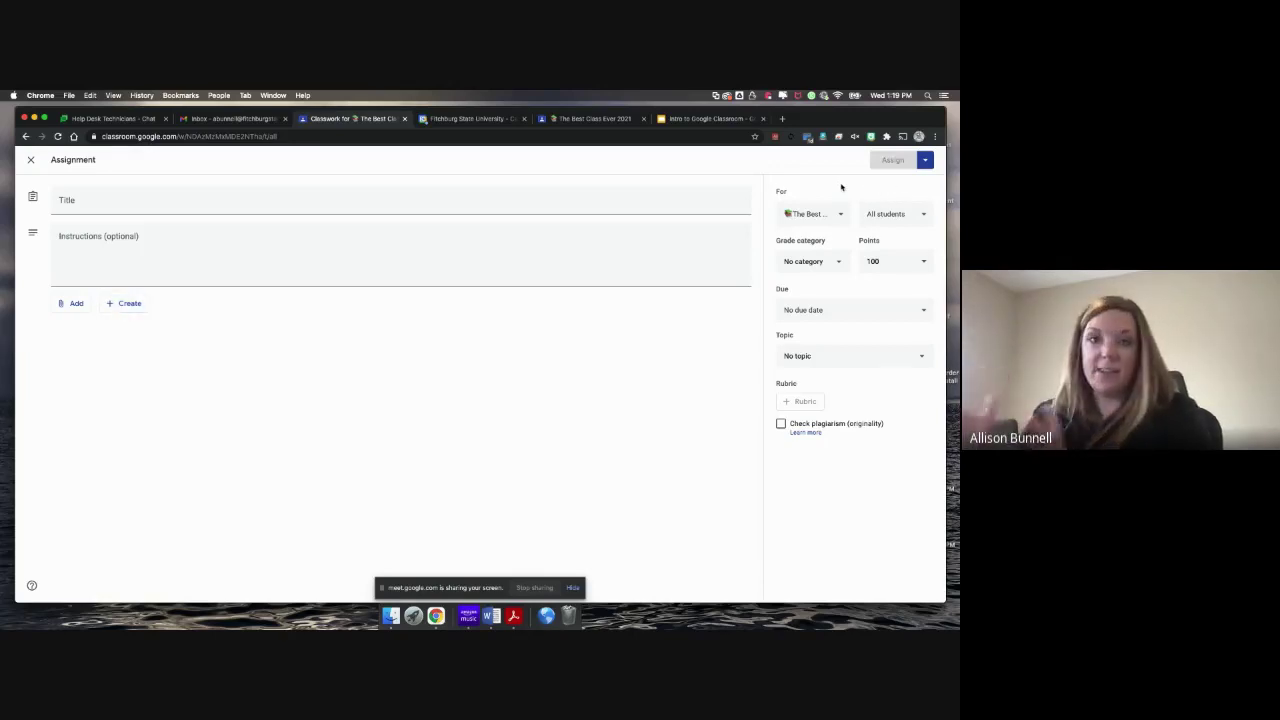
Check which classes the new assignment can be posted to and view the list of students it is assigned to.
{"action": "left_click", "coordinate": [821, 217]}
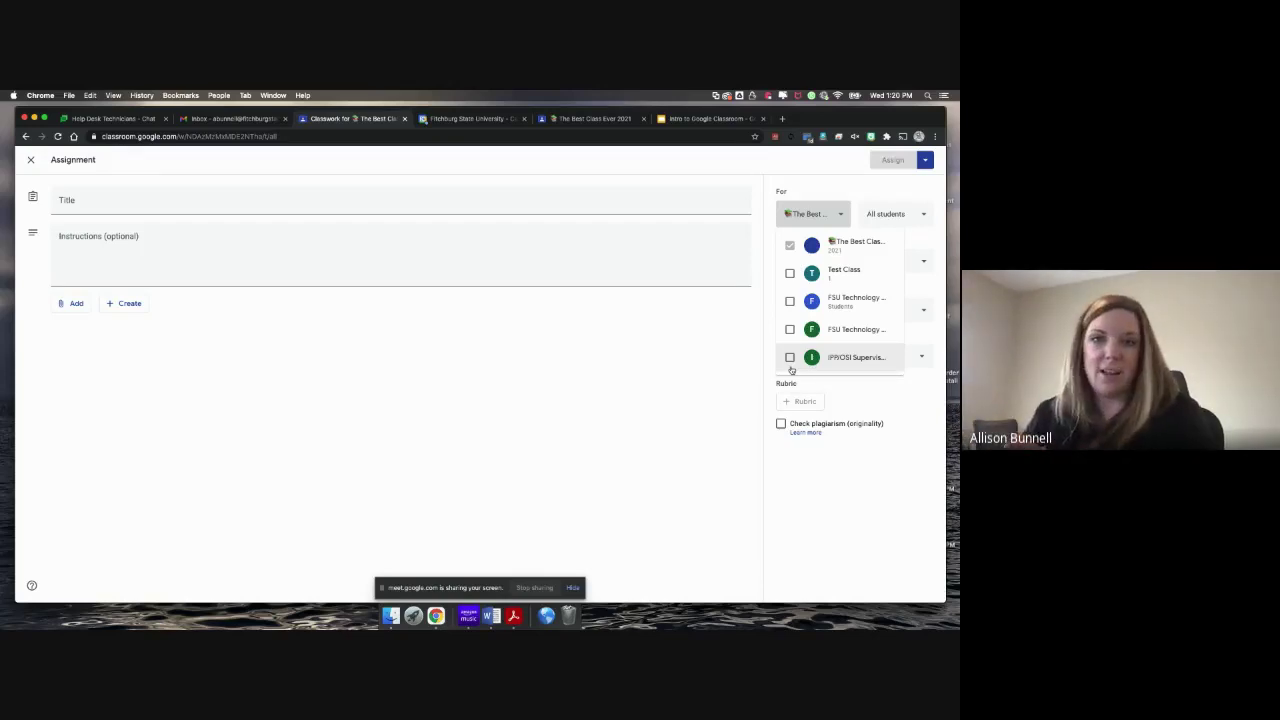
{"action": "left_click", "coordinate": [882, 222]}
{"action": "left_click", "coordinate": [875, 217]}
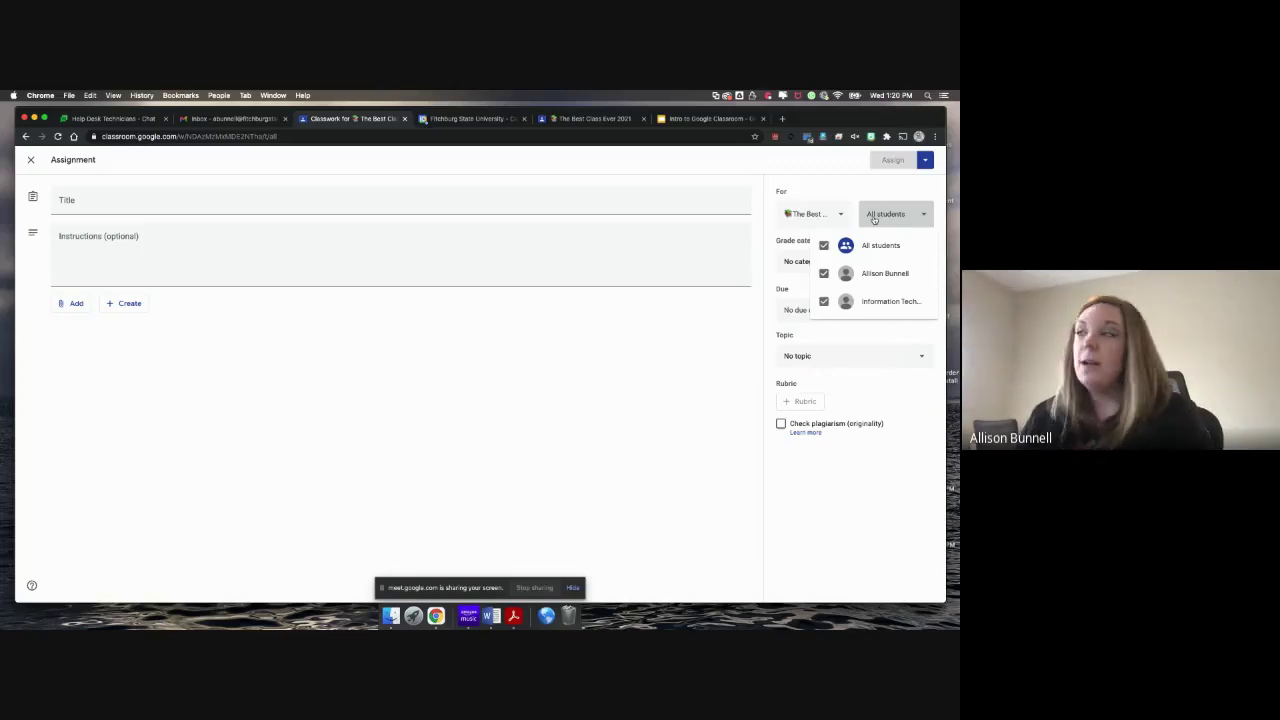
Try excluding one student and clearing the whole student selection, then restore the assignment to All students.
{"action": "left_click", "coordinate": [824, 276]}
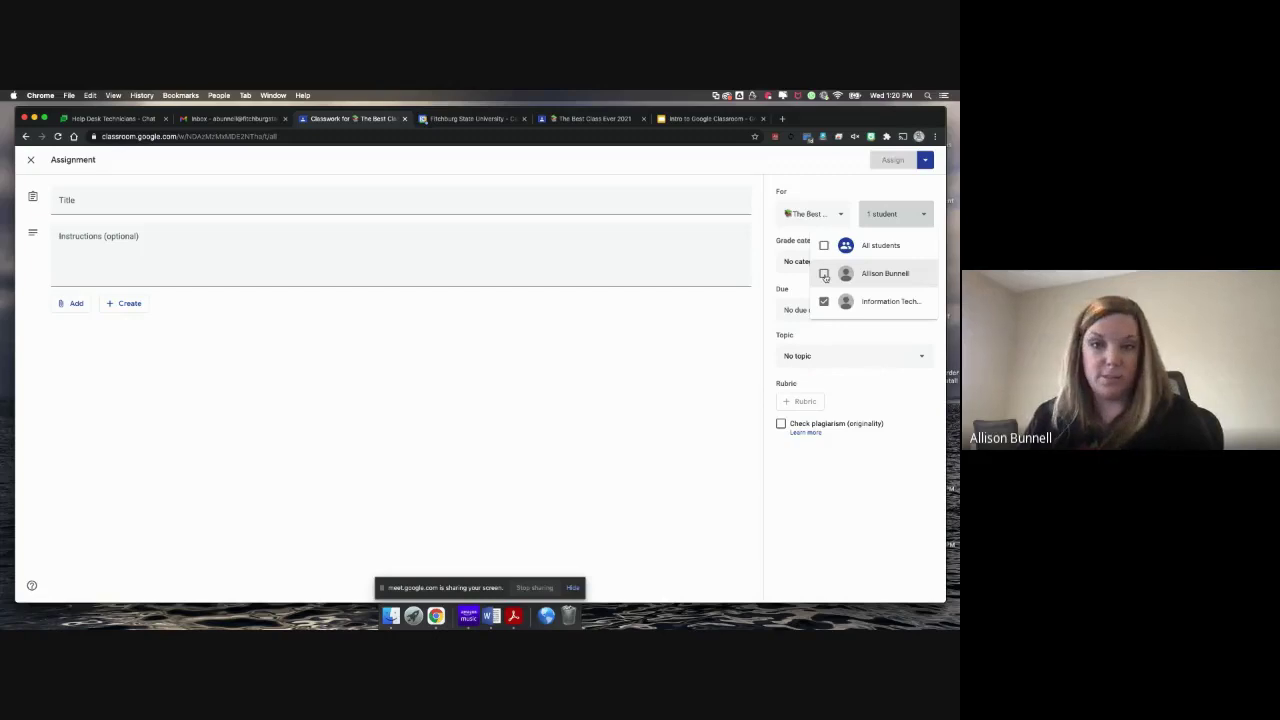
{"action": "left_click", "coordinate": [824, 275]}
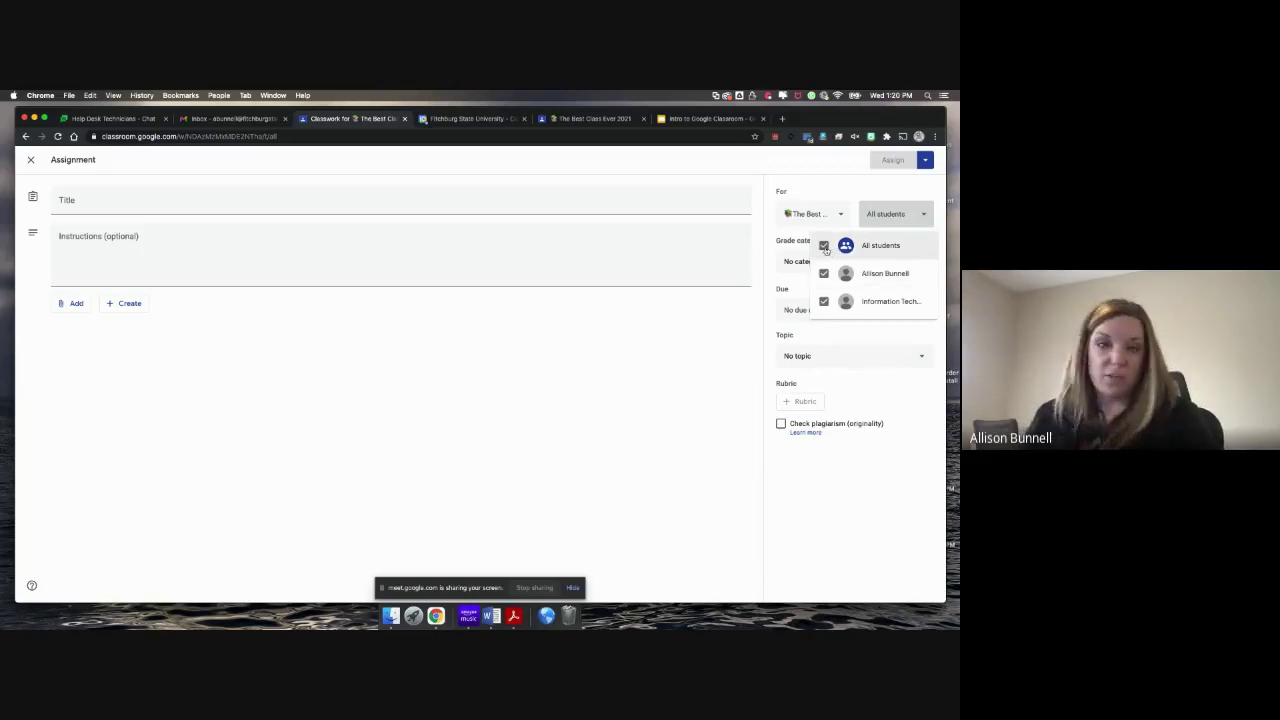
{"action": "left_click", "coordinate": [824, 246]}
{"action": "left_click", "coordinate": [824, 273]}
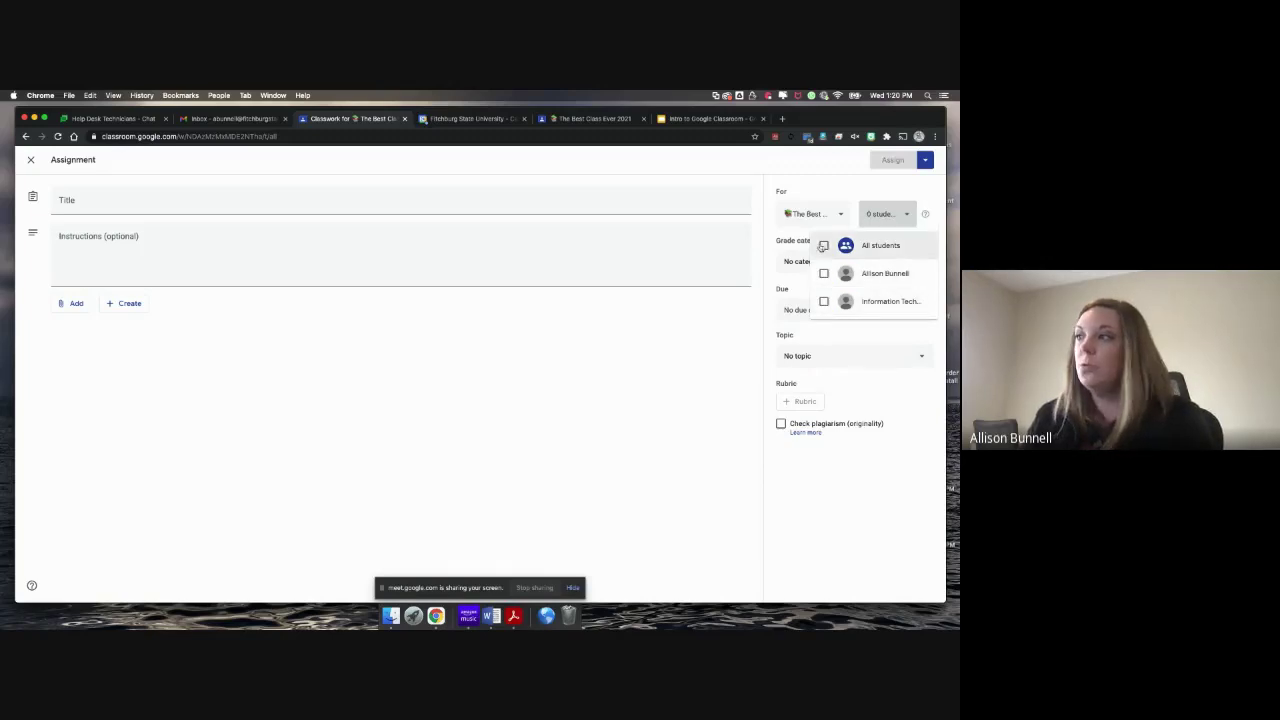
{"action": "left_click", "coordinate": [823, 247]}
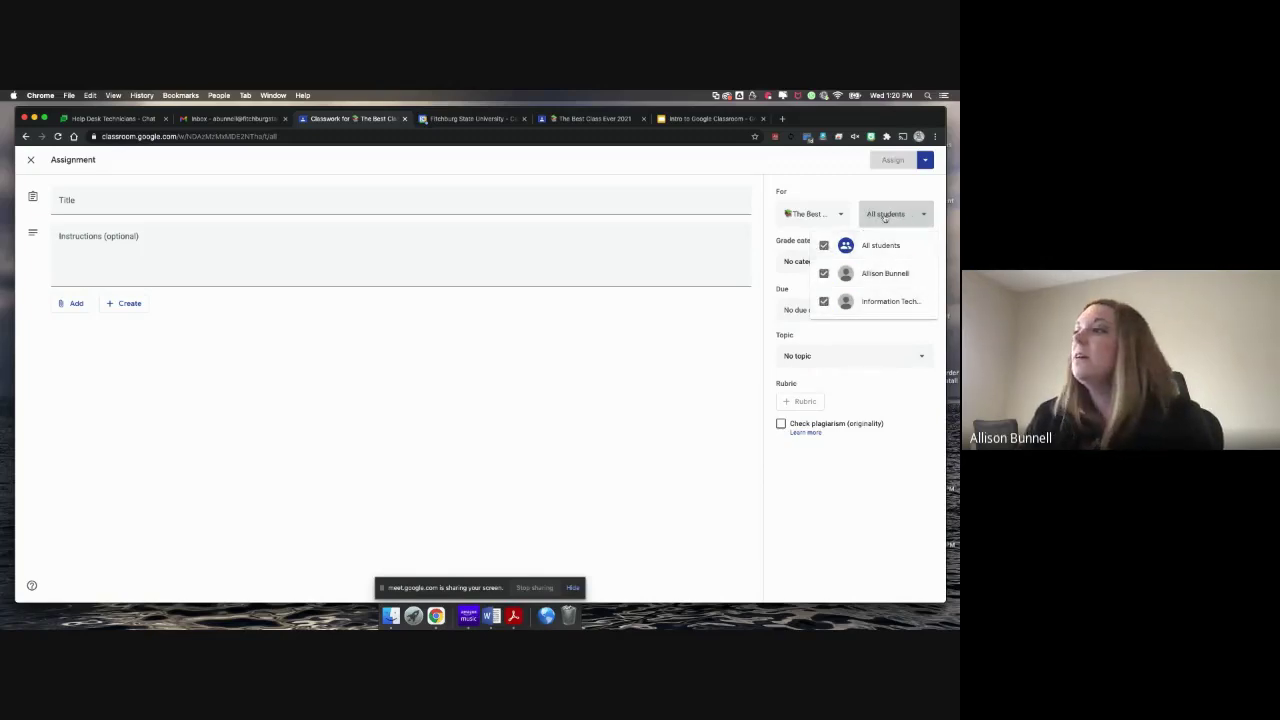
{"action": "left_click", "coordinate": [885, 219]}
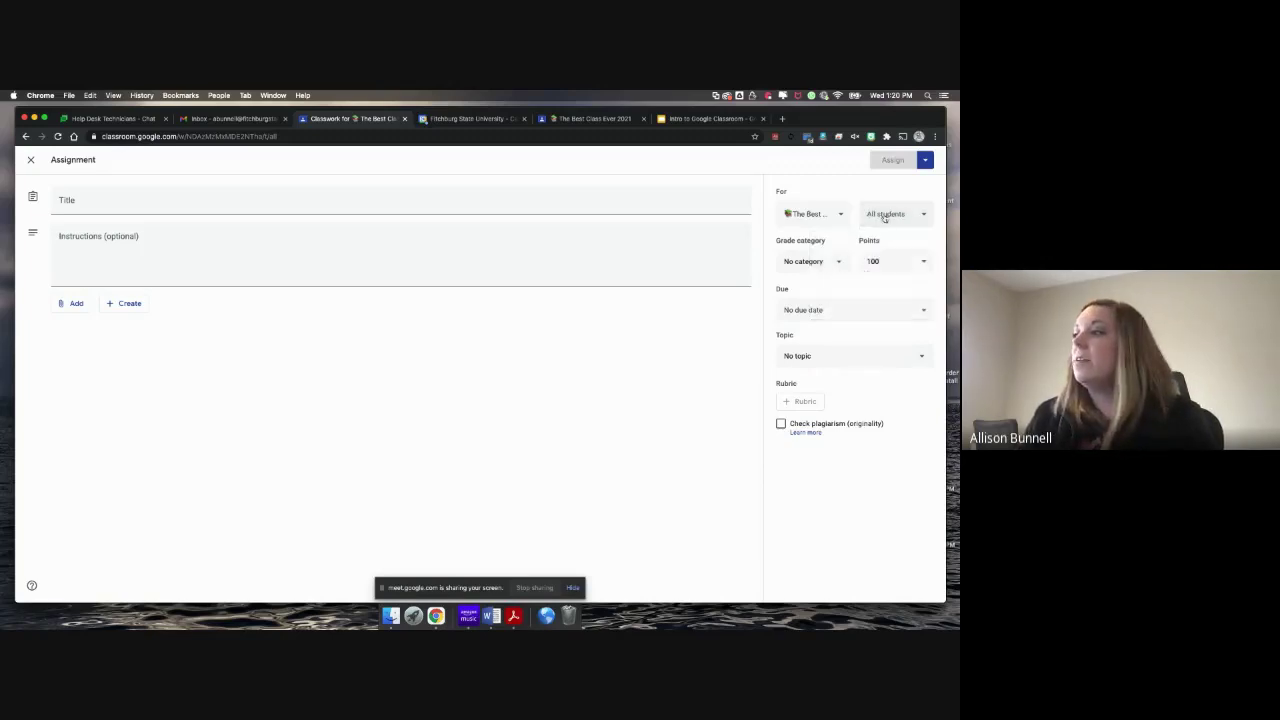
Set the assignment's grade category to Warm ups and check its points field.
{"action": "left_click", "coordinate": [813, 265]}
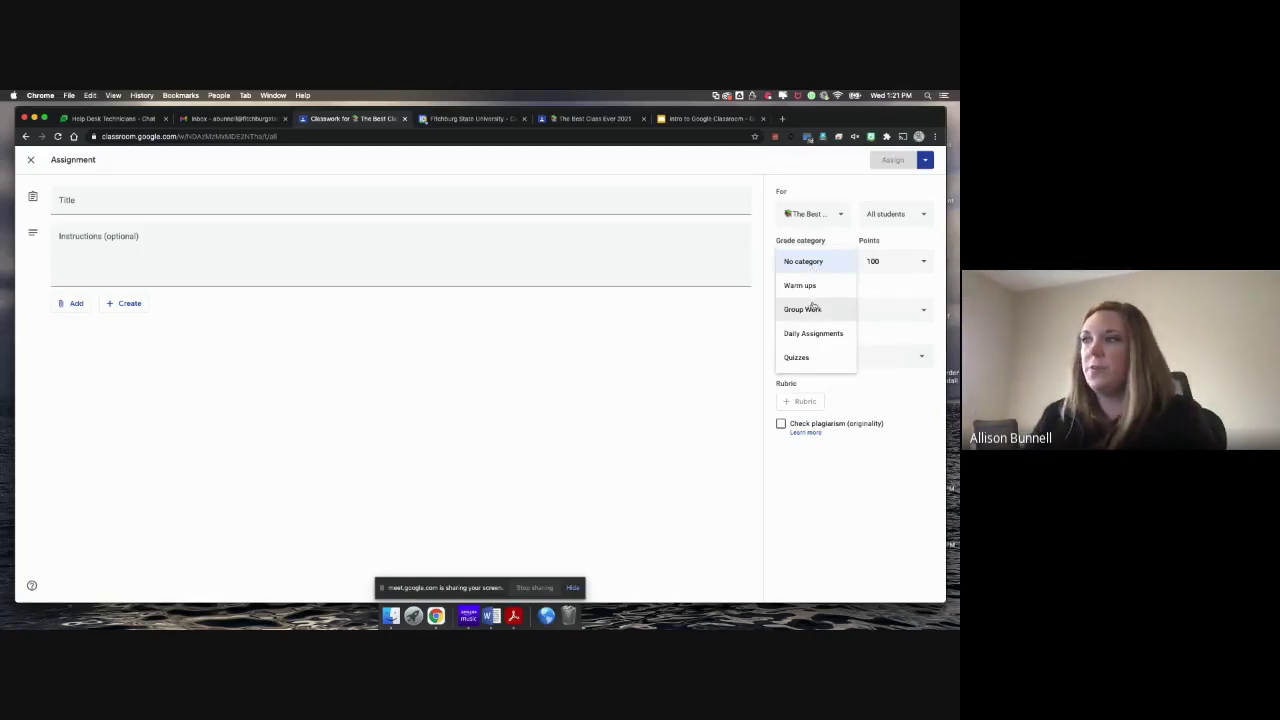
{"action": "left_click", "coordinate": [799, 286]}
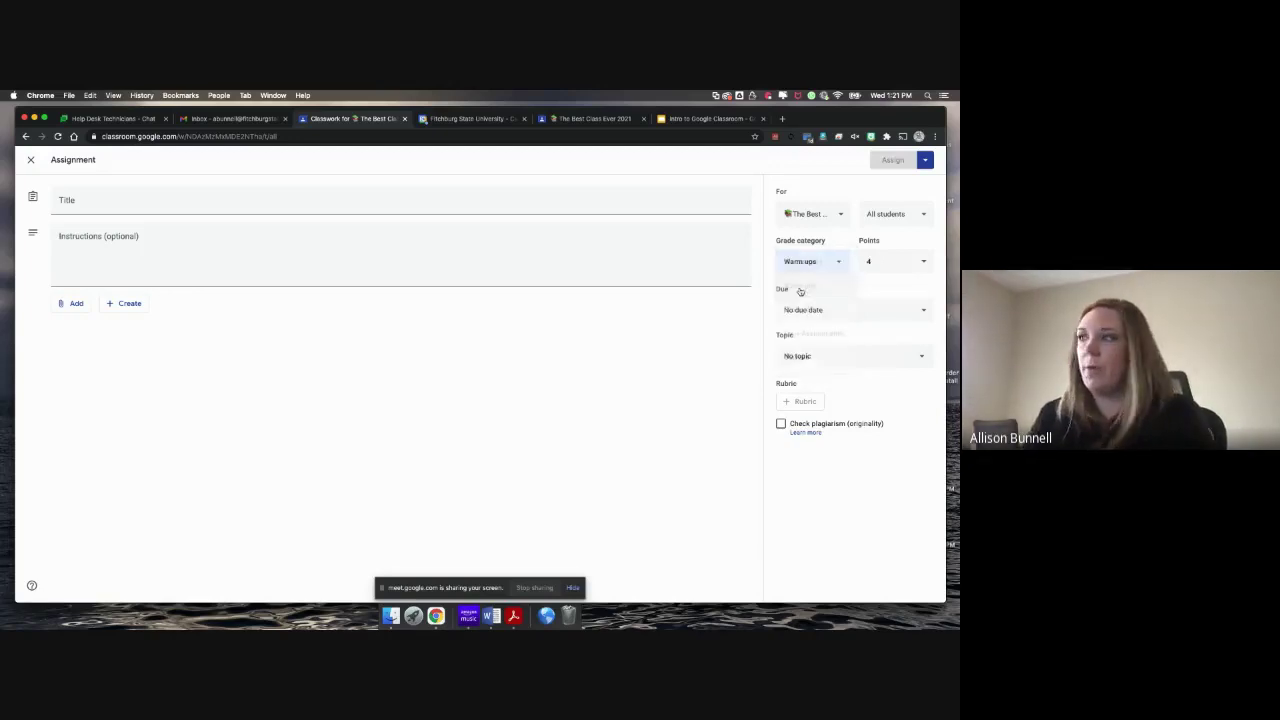
{"action": "left_click", "coordinate": [869, 262]}
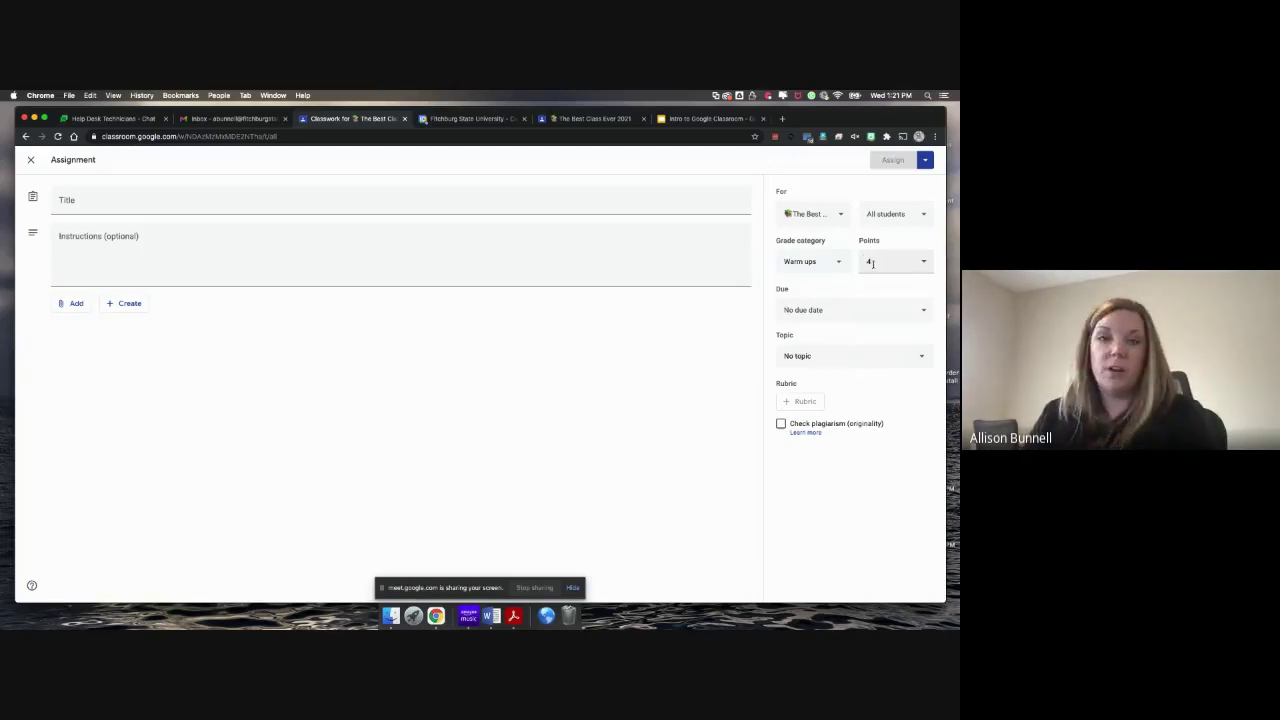
Set the assignment's due date to Mar 25, 2021 at 11:59 PM.
{"action": "left_click", "coordinate": [832, 310]}
{"action": "left_click", "coordinate": [838, 352]}
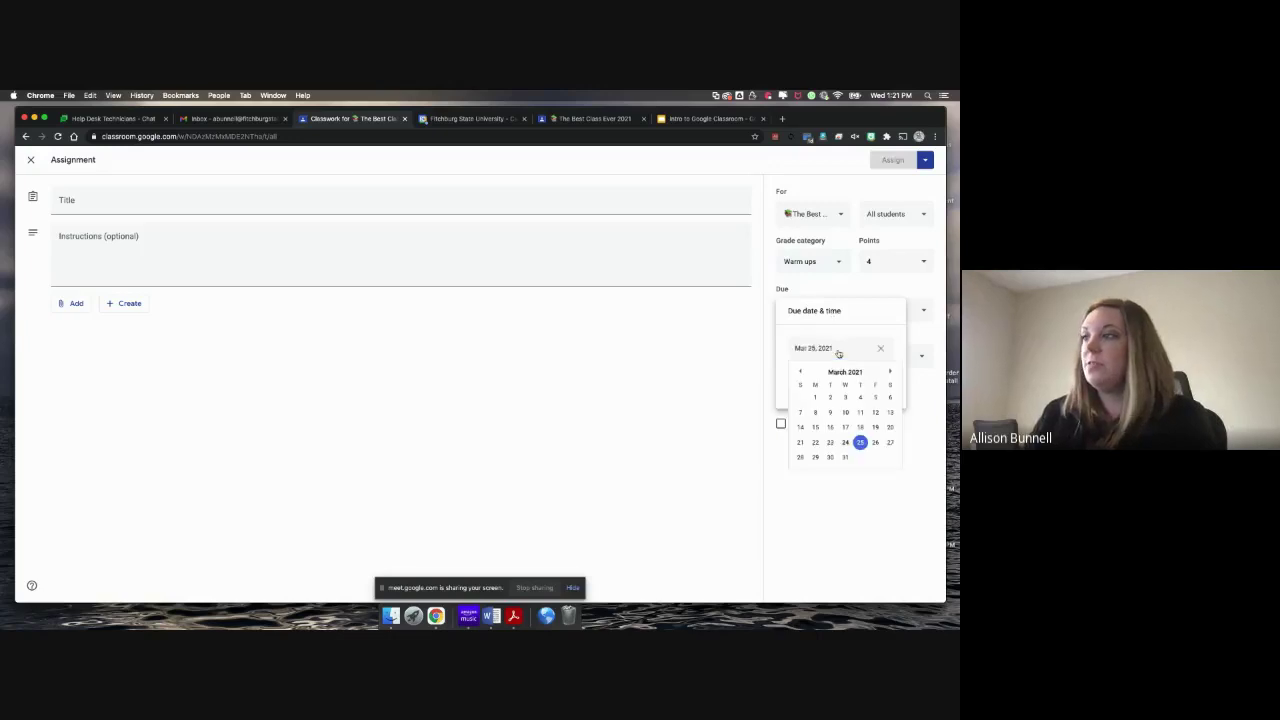
{"action": "left_click", "coordinate": [864, 445]}
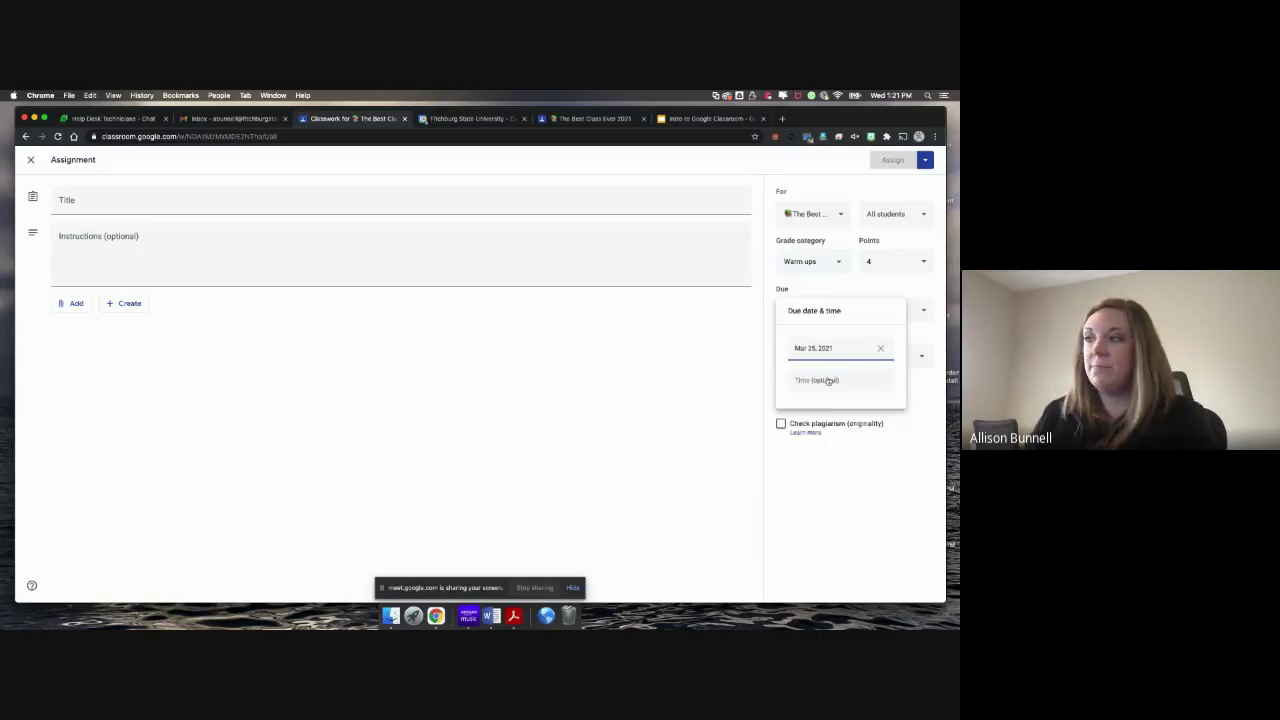
{"action": "left_click", "coordinate": [827, 379]}
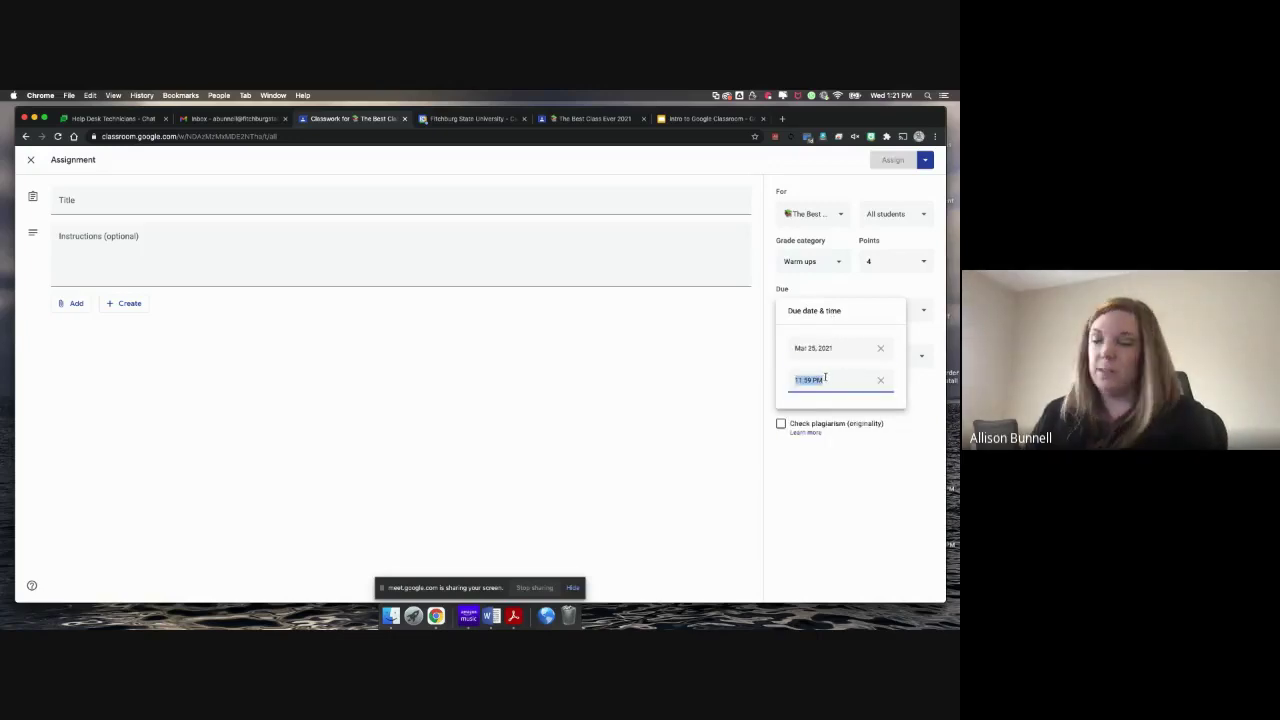
{"action": "left_click", "coordinate": [694, 386]}
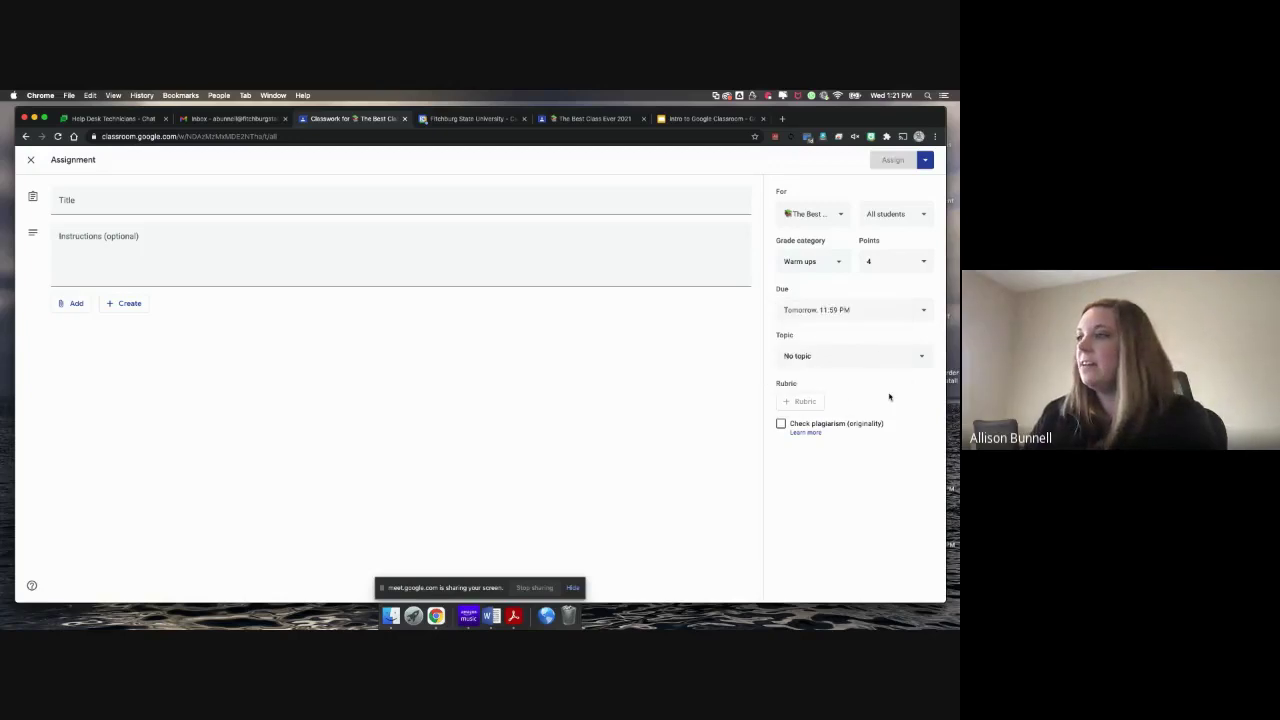
File the assignment under the Warm-ups topic and review the topic choices, including the option to create a new one.
{"action": "left_click", "coordinate": [817, 363]}
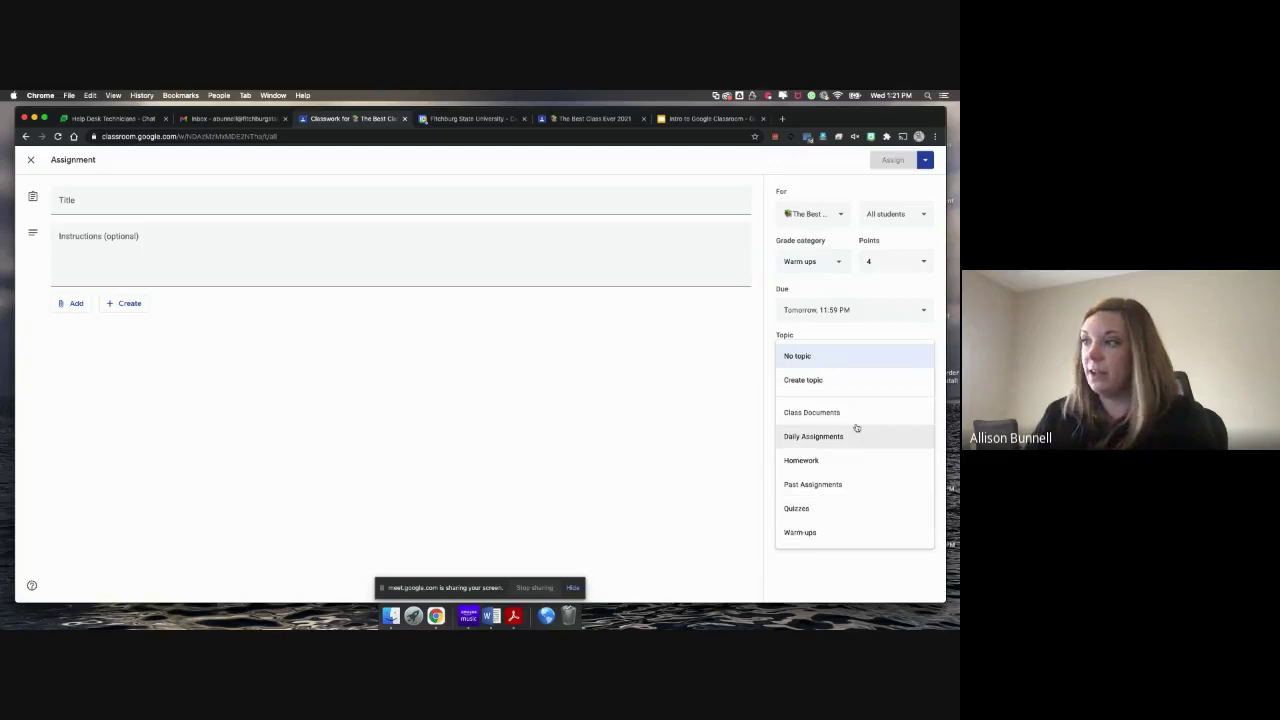
{"action": "left_click", "coordinate": [858, 533]}
{"action": "left_click", "coordinate": [826, 352]}
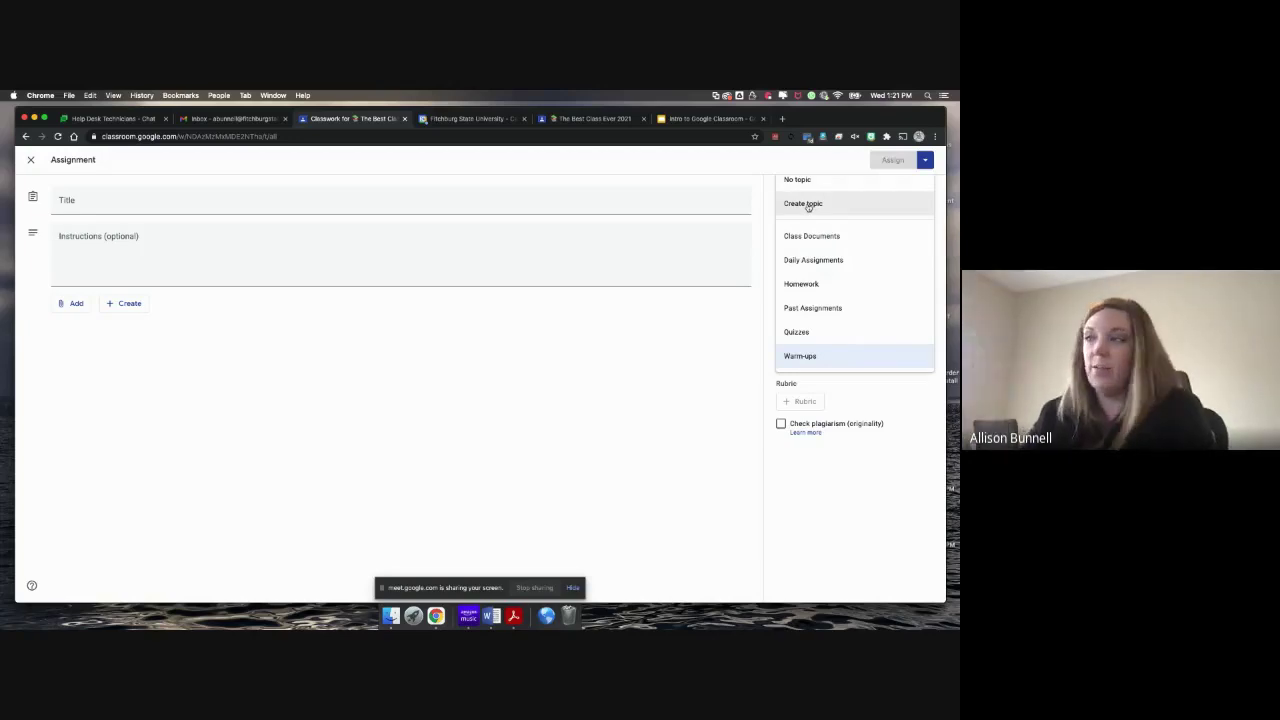
{"action": "left_click", "coordinate": [818, 356]}
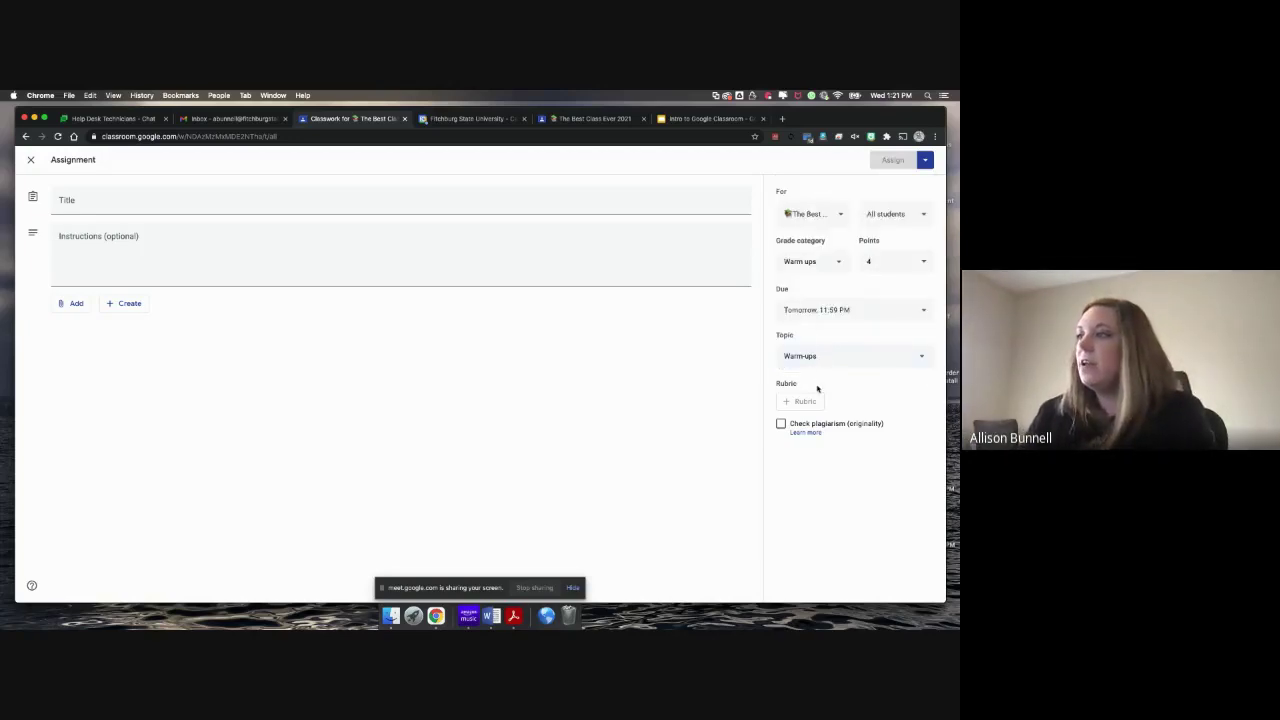
{"action": "left_click", "coordinate": [801, 356]}
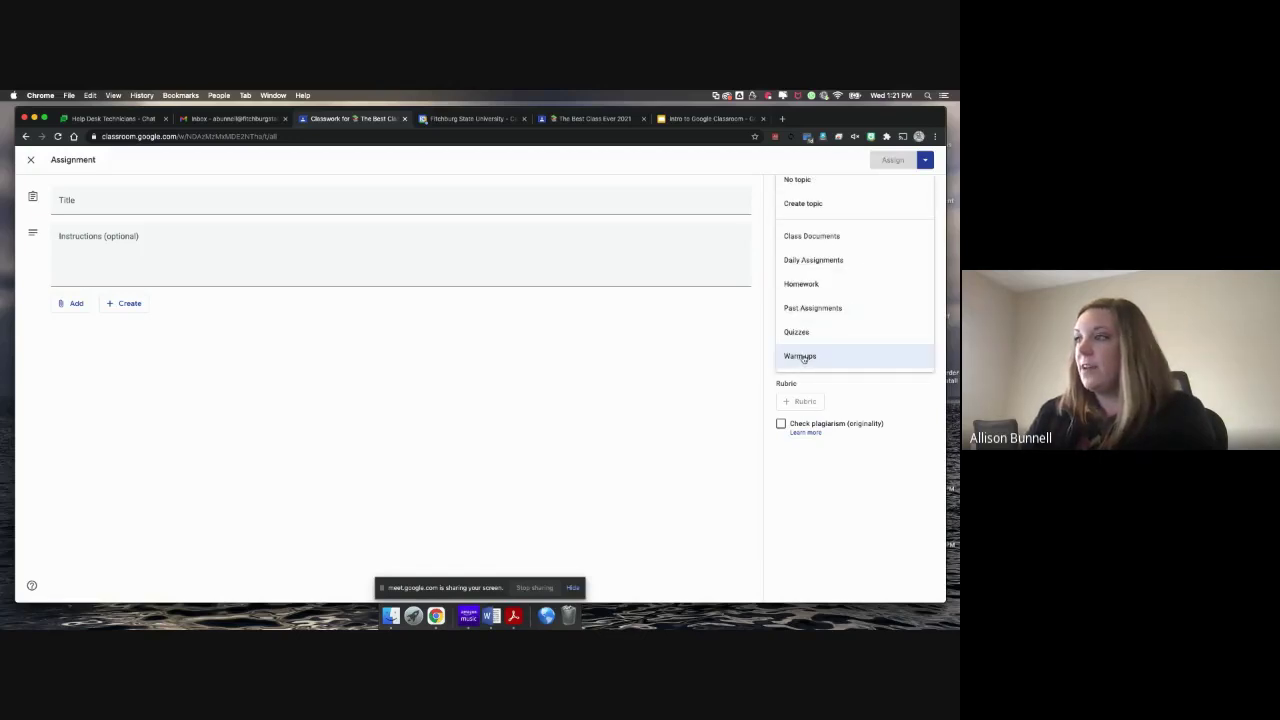
{"action": "left_click", "coordinate": [801, 357]}
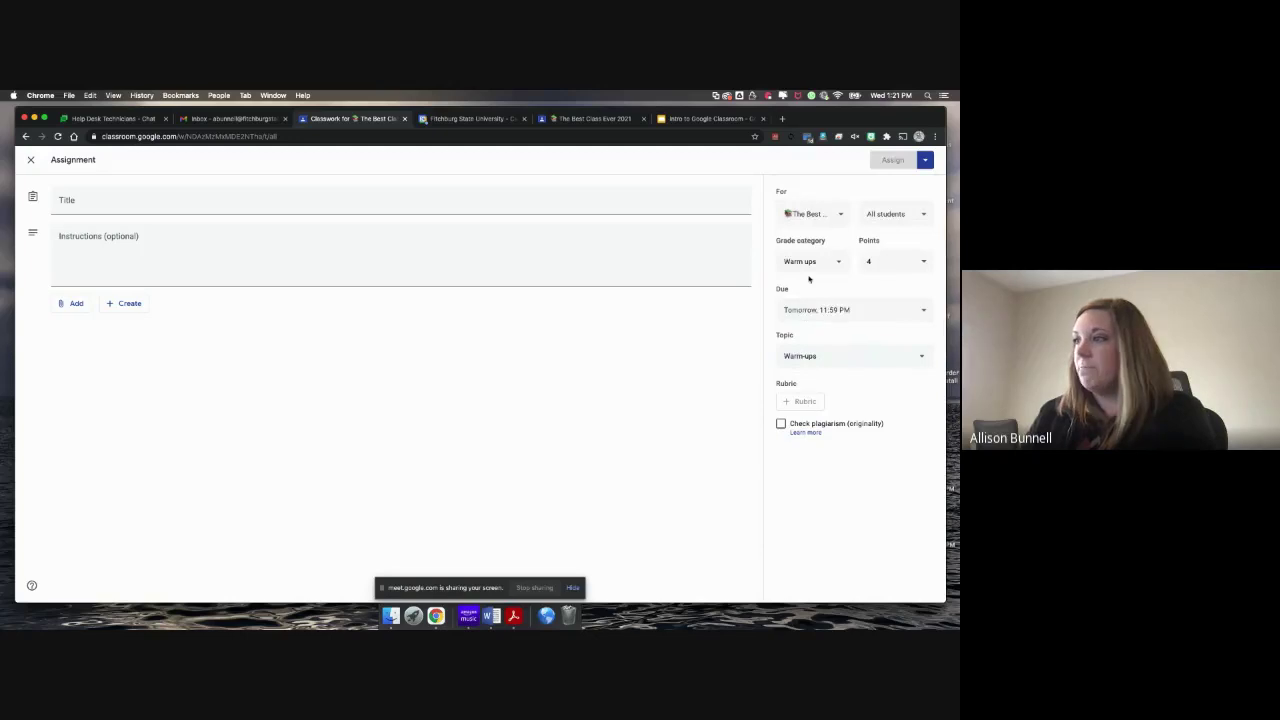
Try the Quizzes topic and the plagiarism check, then turn the check off and restore the Warm-ups topic.
{"action": "left_click", "coordinate": [814, 357]}
{"action": "left_click", "coordinate": [814, 333]}
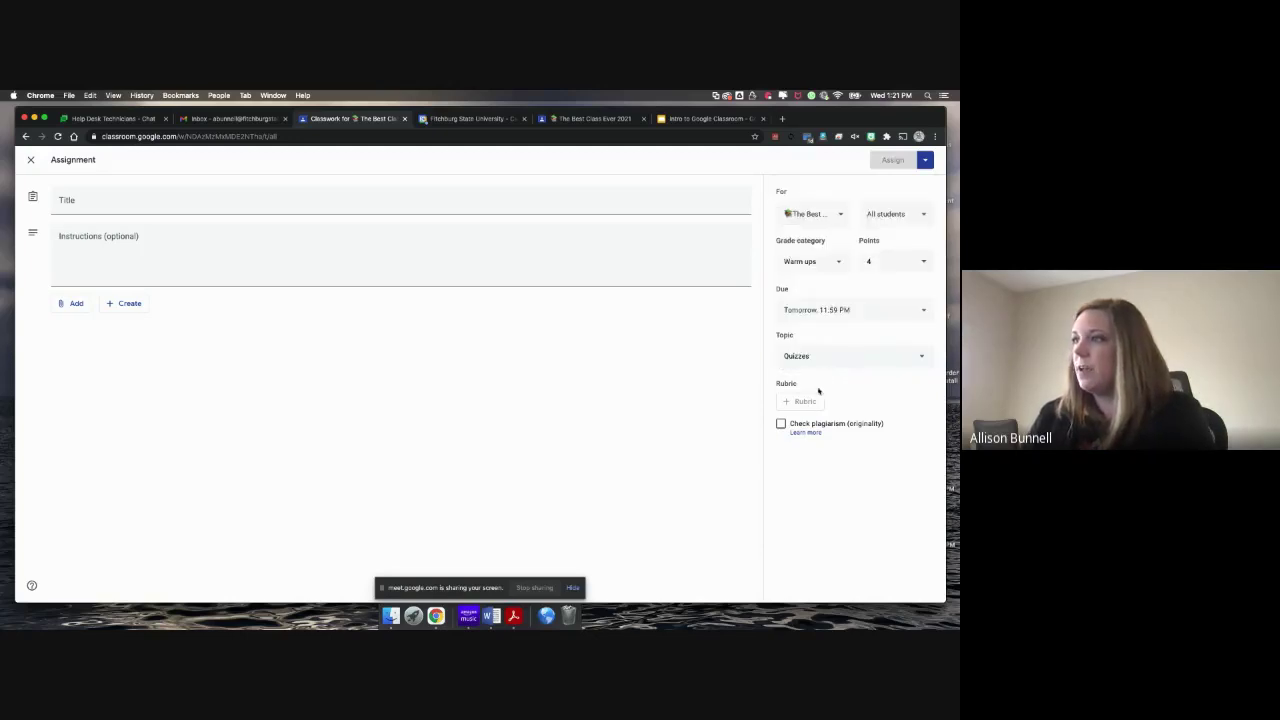
{"action": "left_click", "coordinate": [781, 424]}
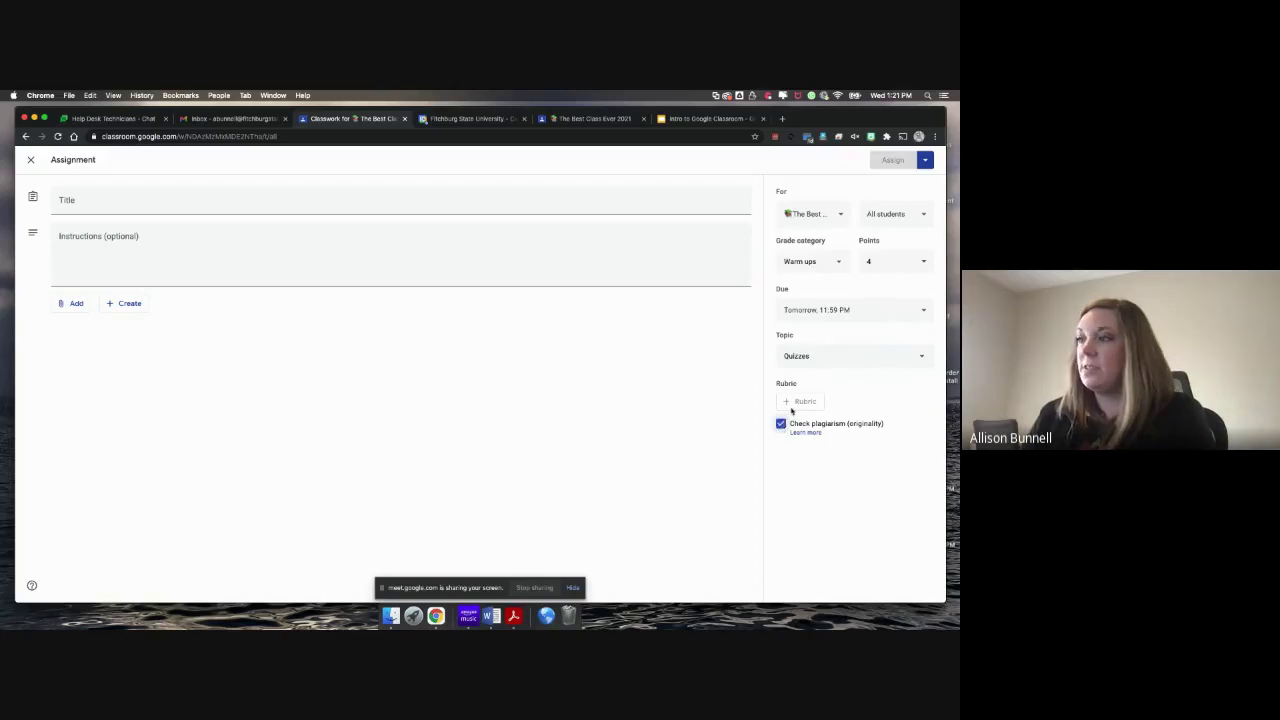
{"action": "left_click", "coordinate": [781, 424]}
{"action": "left_click", "coordinate": [797, 356]}
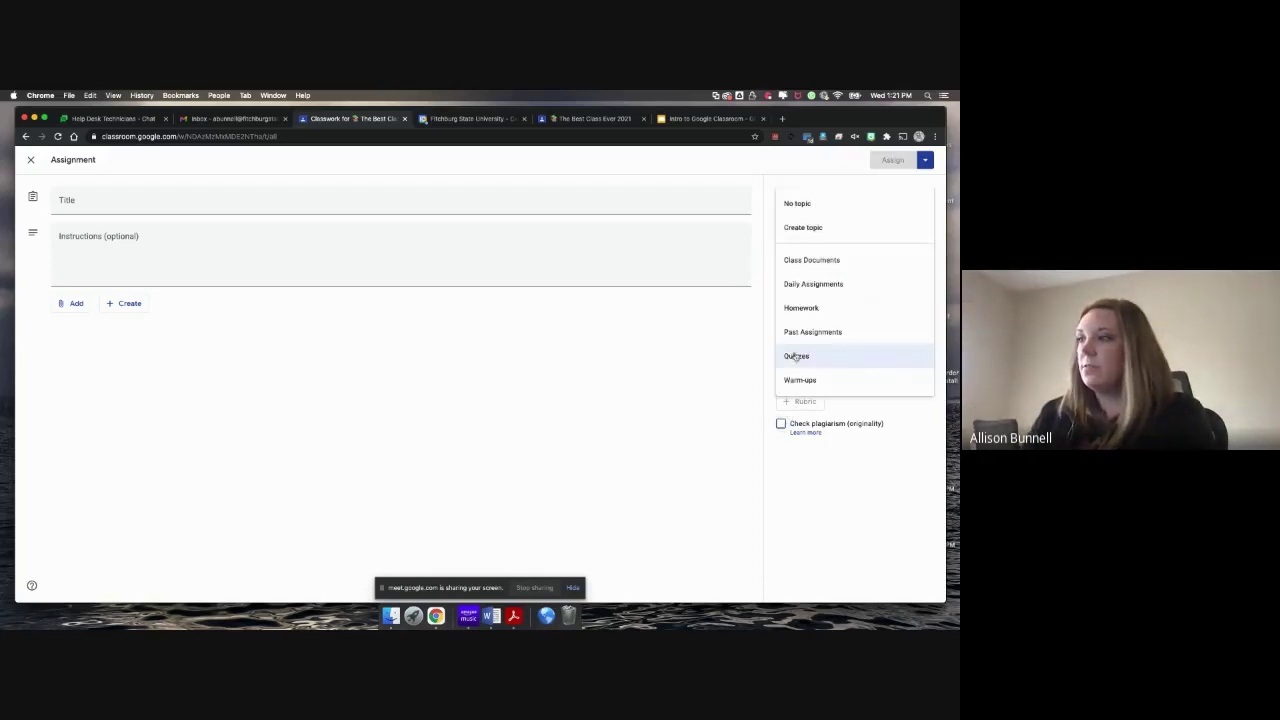
{"action": "left_click", "coordinate": [799, 379]}
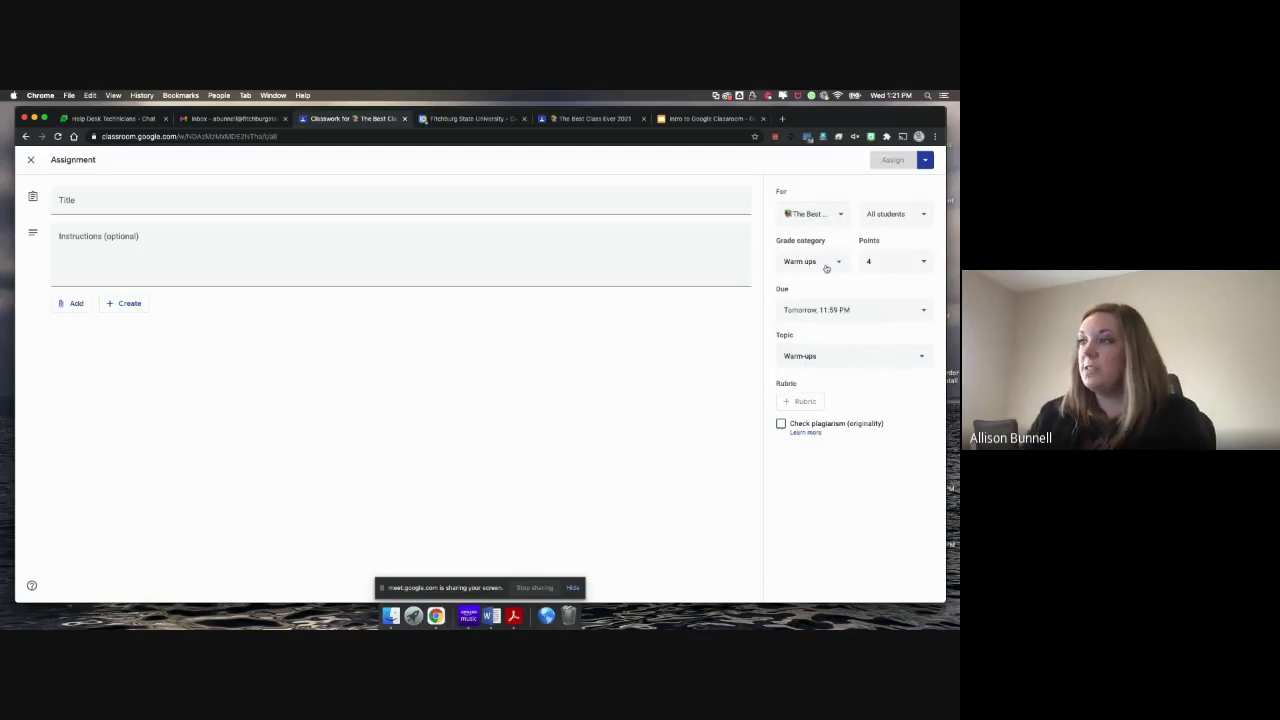
Change the grade category to Group Work and title the assignment Test, leaving the instructions blank.
{"action": "left_click", "coordinate": [826, 267]}
{"action": "left_click", "coordinate": [816, 288]}
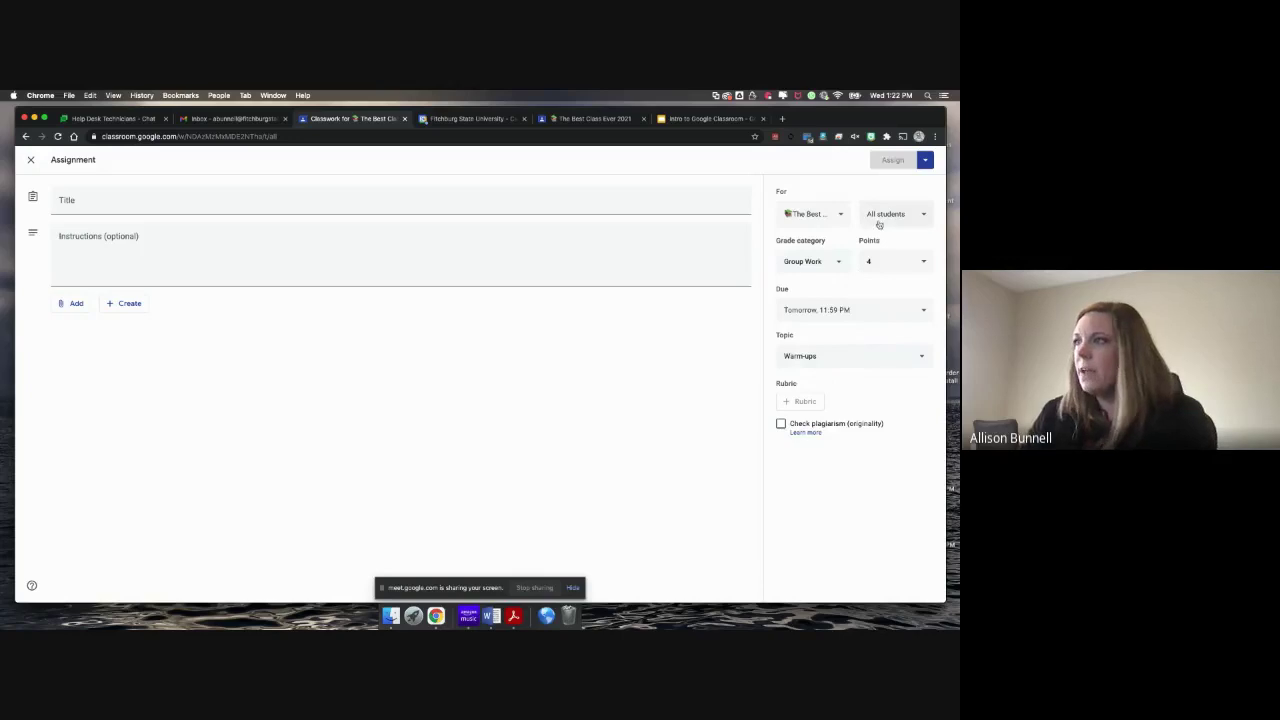
{"action": "left_click", "coordinate": [471, 200]}
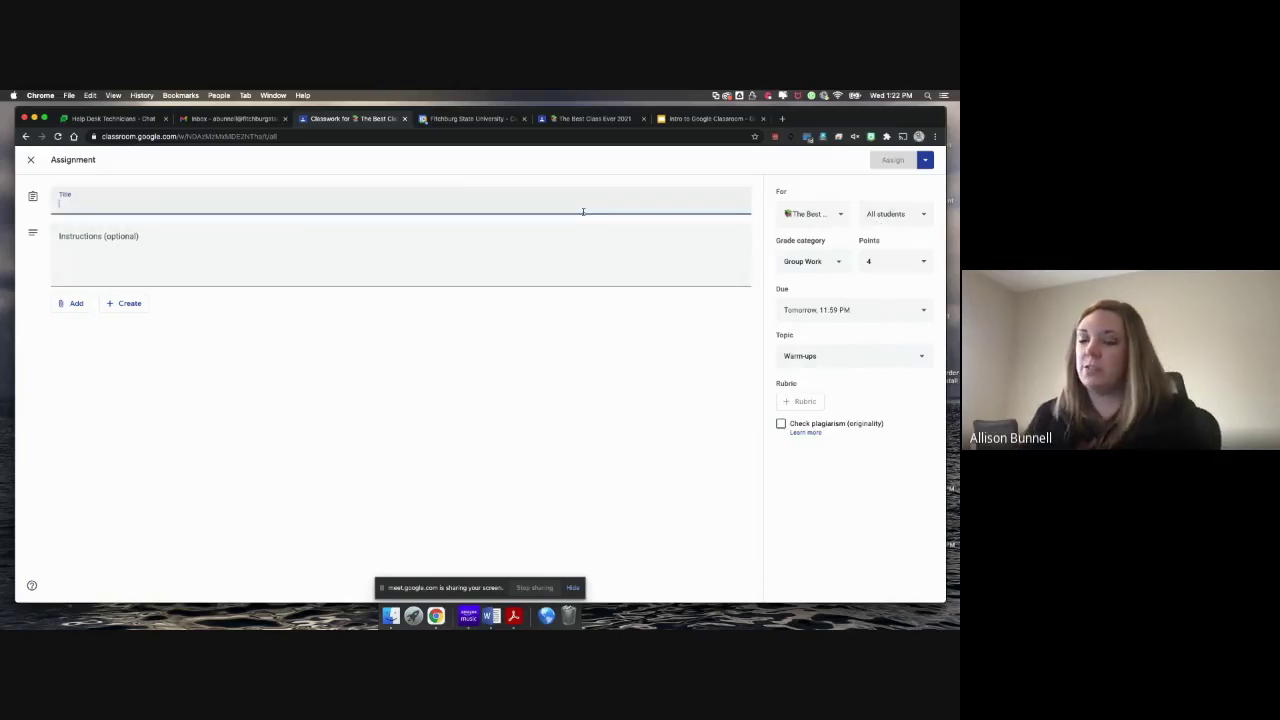
{"action": "type", "text": "Test"}
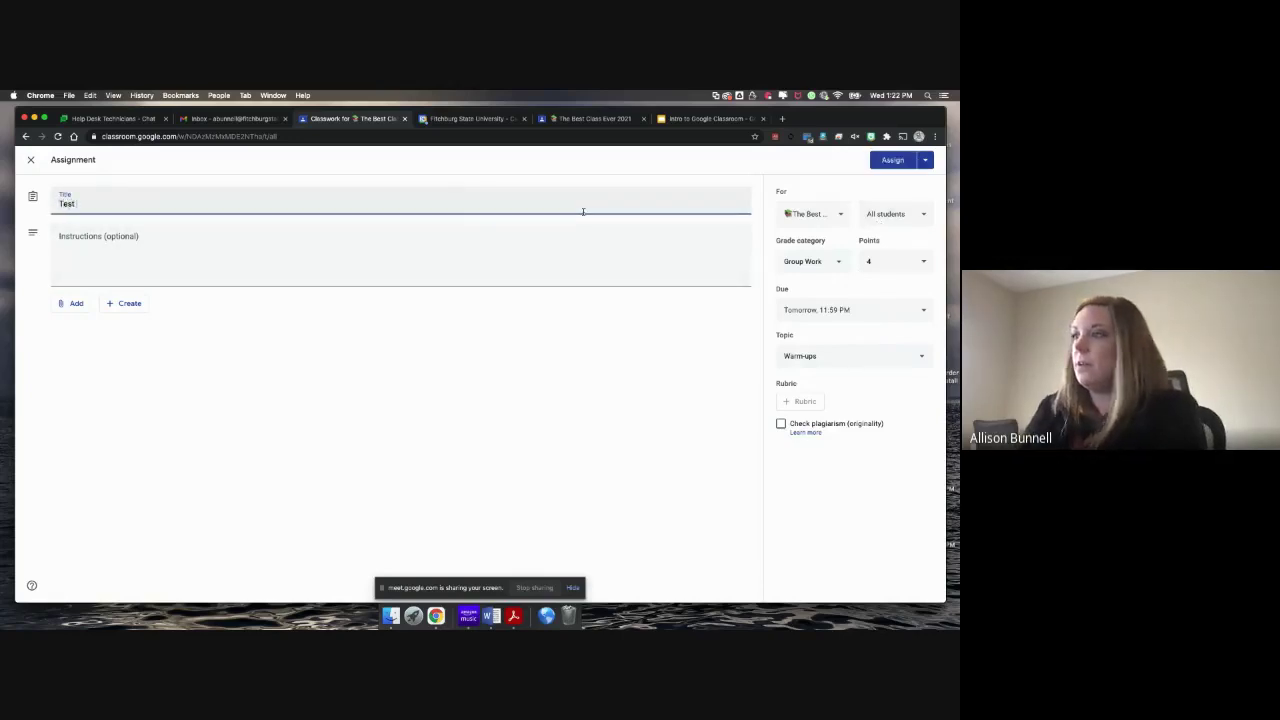
{"action": "left_click", "coordinate": [451, 266]}
{"action": "left_click", "coordinate": [790, 401]}
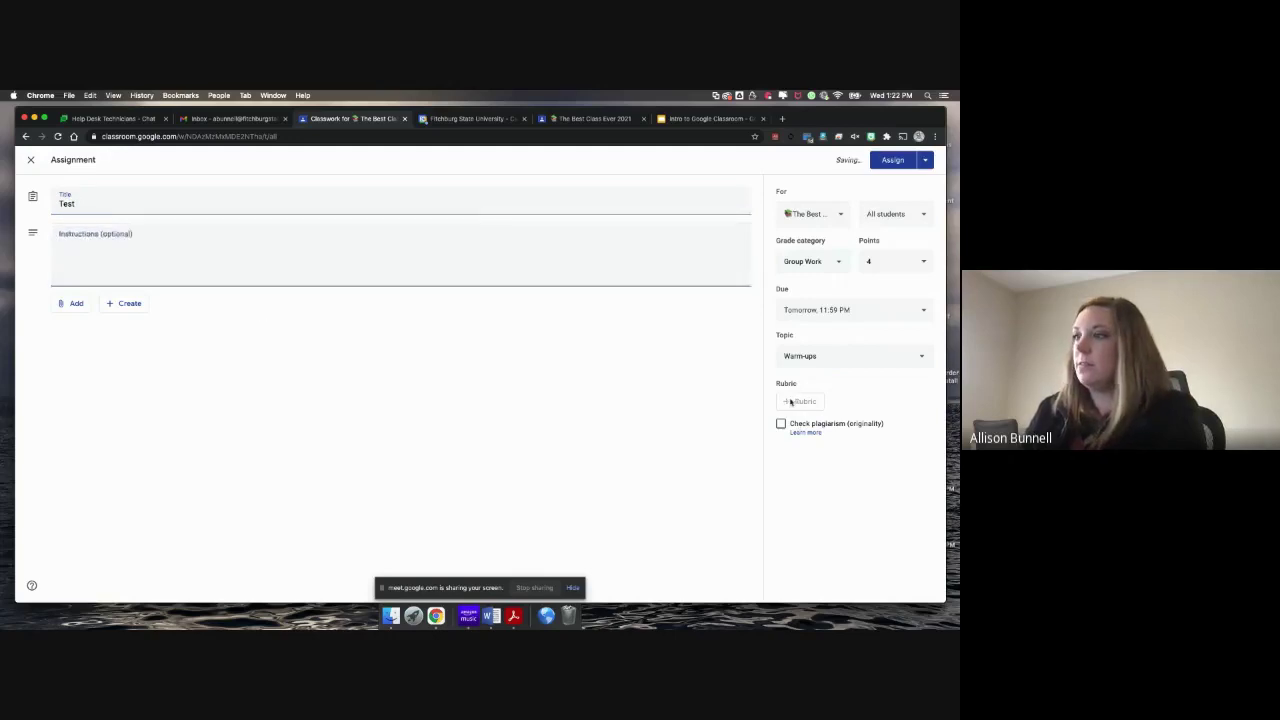
Review the attachment sources, then create a new Google Docs document attached to the Test assignment.
{"action": "left_click", "coordinate": [86, 305]}
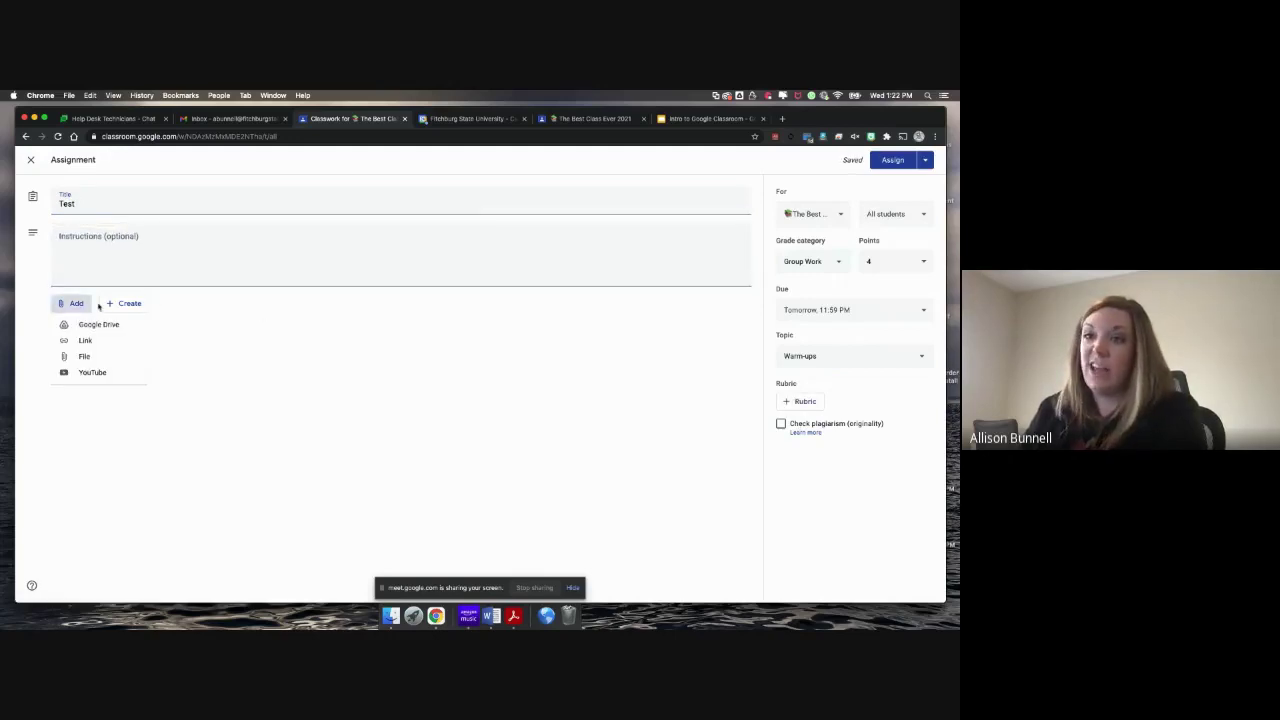
{"action": "key", "text": "Escape"}
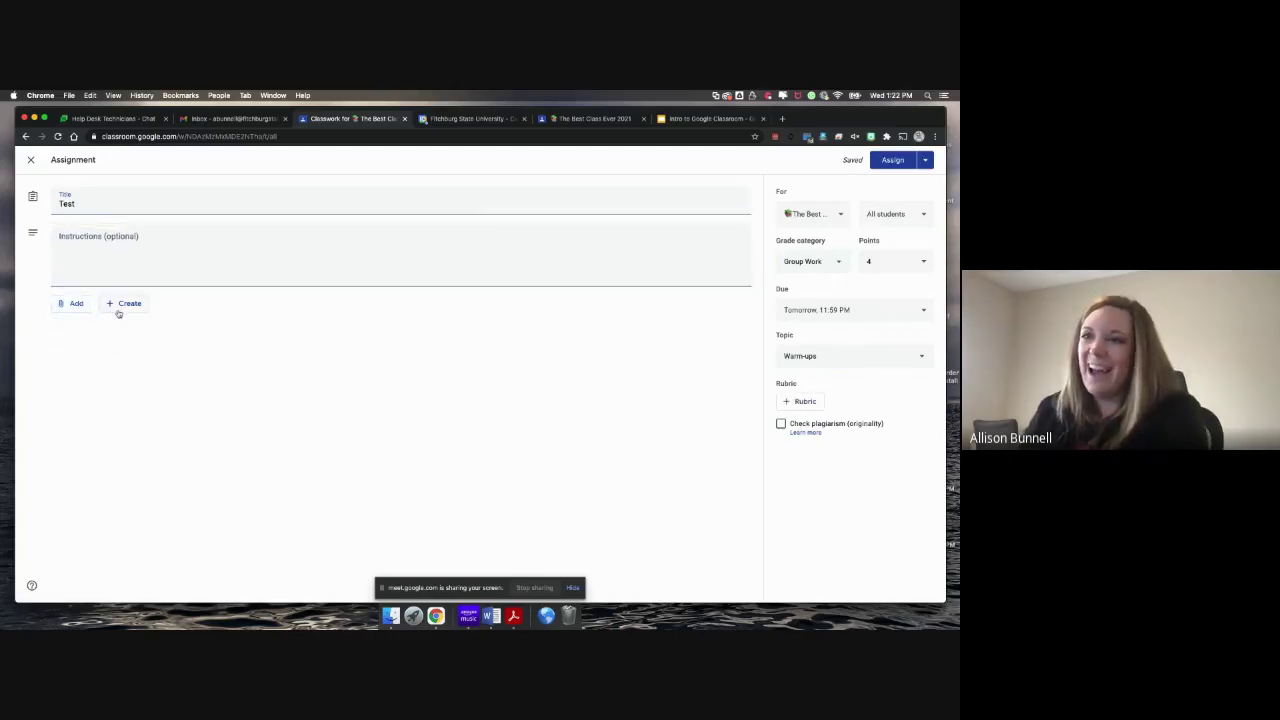
{"action": "left_click", "coordinate": [121, 305]}
{"action": "left_click", "coordinate": [125, 324]}
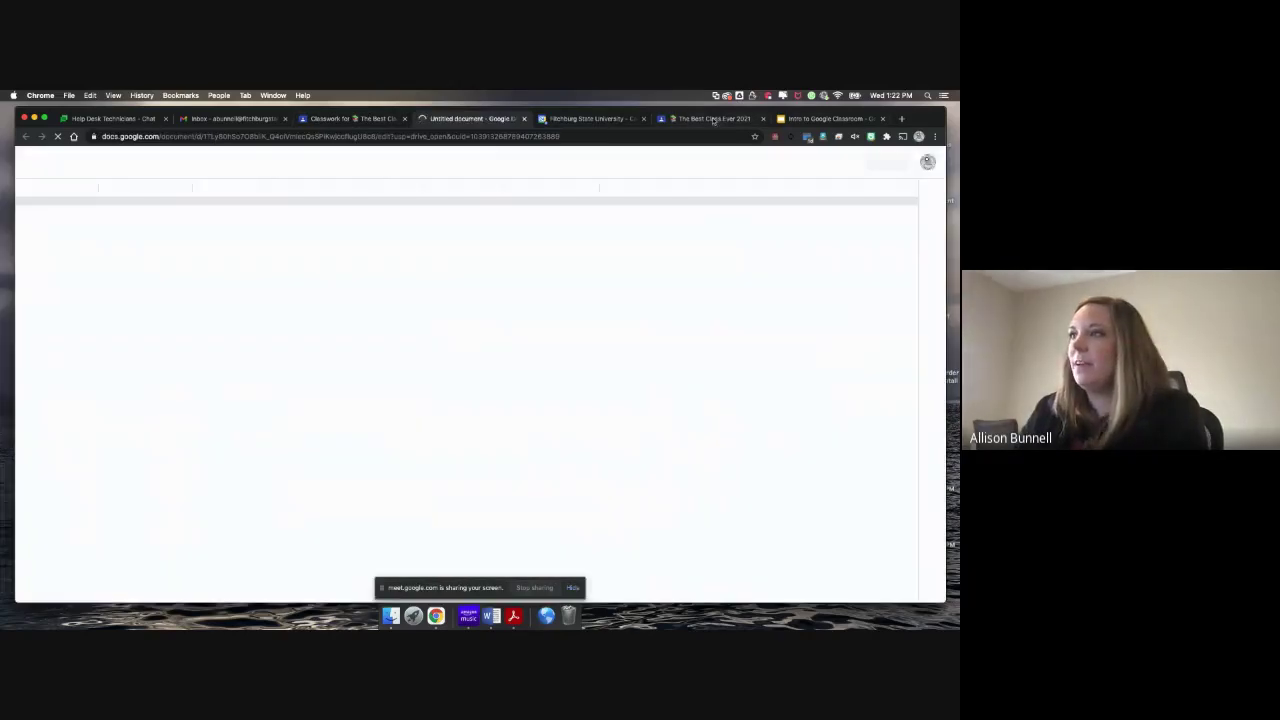
Check the new document and The Best Class Ever's Classwork page, then return to the Test assignment draft.
{"action": "left_click", "coordinate": [714, 120]}
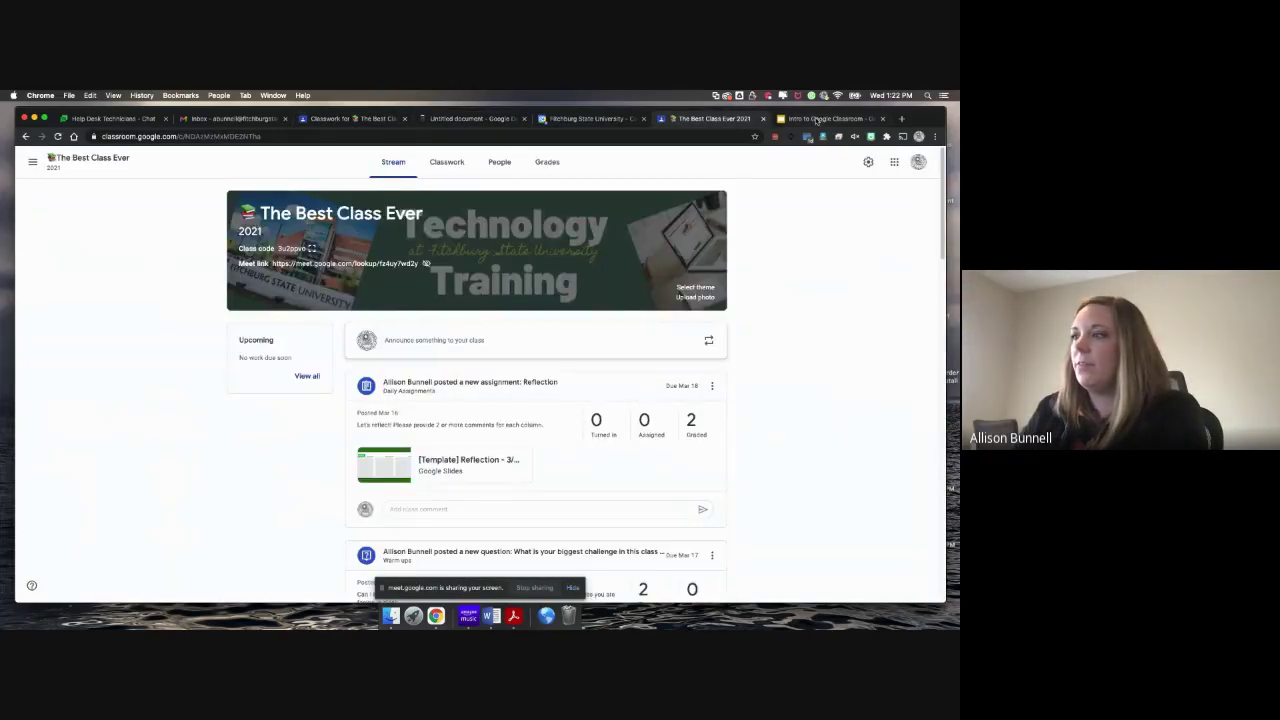
{"action": "left_click", "coordinate": [458, 119]}
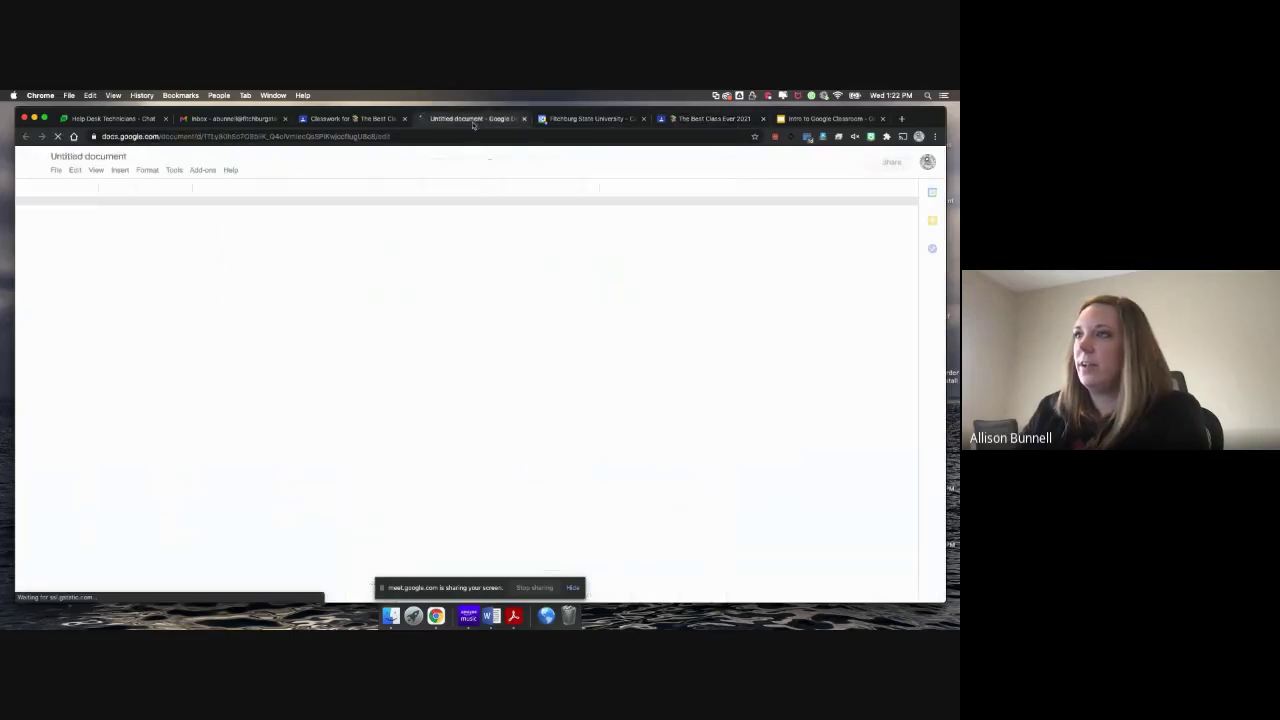
{"action": "left_click", "coordinate": [709, 122]}
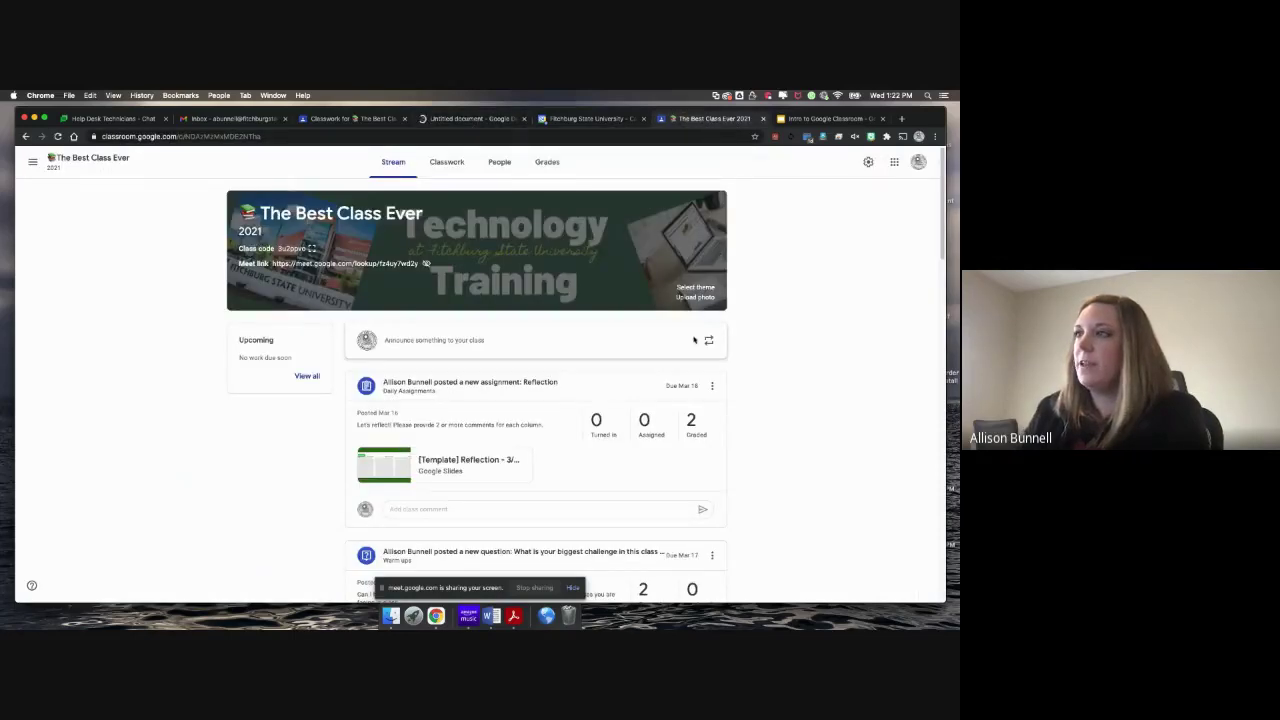
{"action": "left_click", "coordinate": [453, 174]}
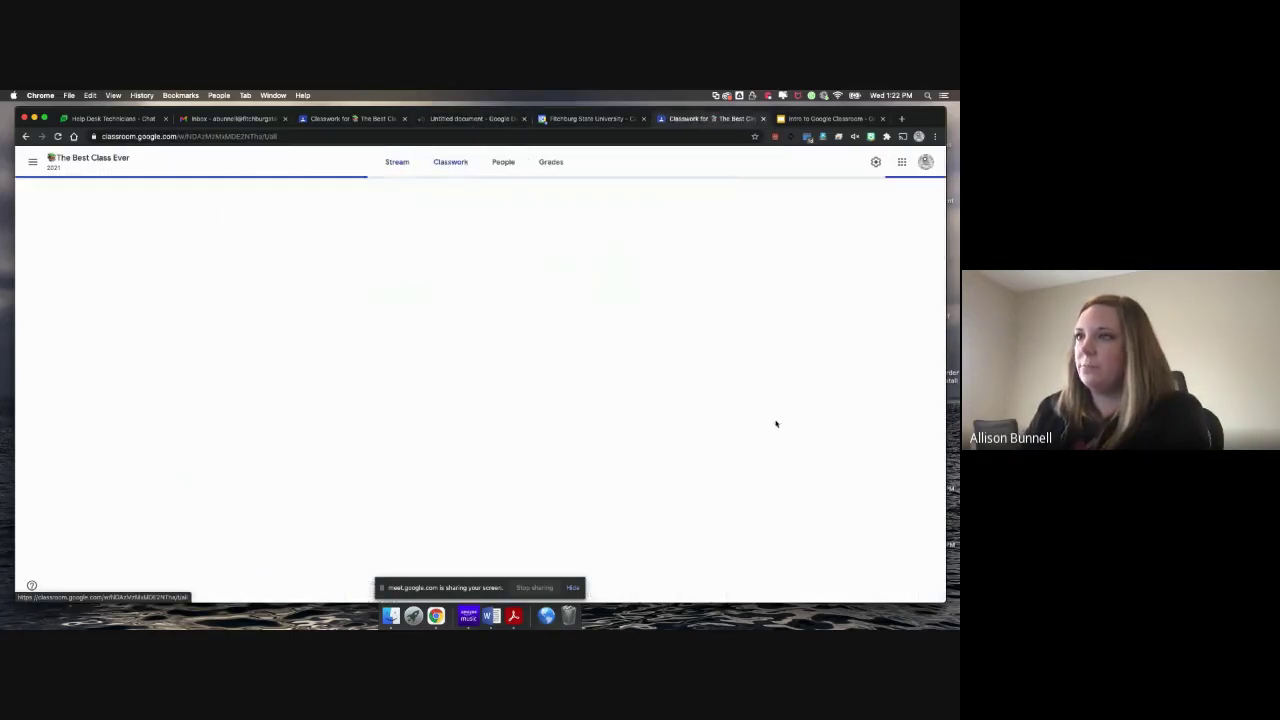
{"action": "left_click", "coordinate": [365, 121]}
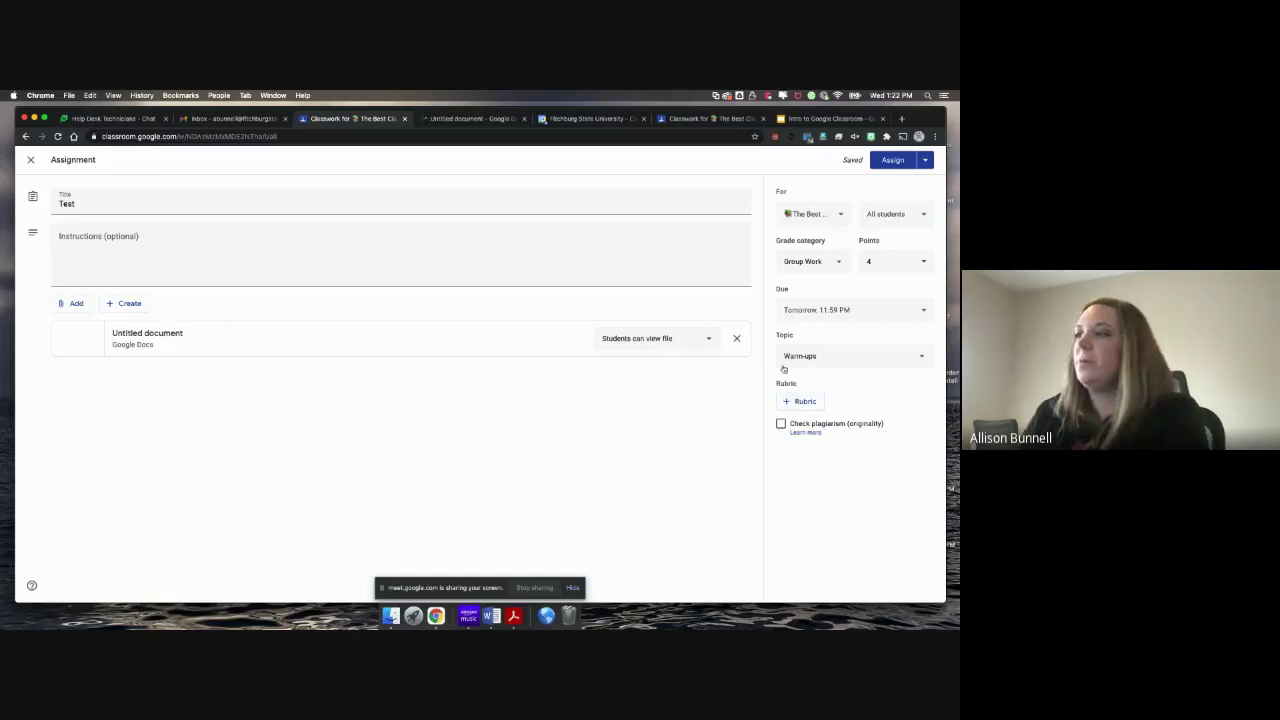
Start a new rubric for the Test assignment, view its scoring and criterion fields, and discard it.
{"action": "left_click", "coordinate": [796, 402]}
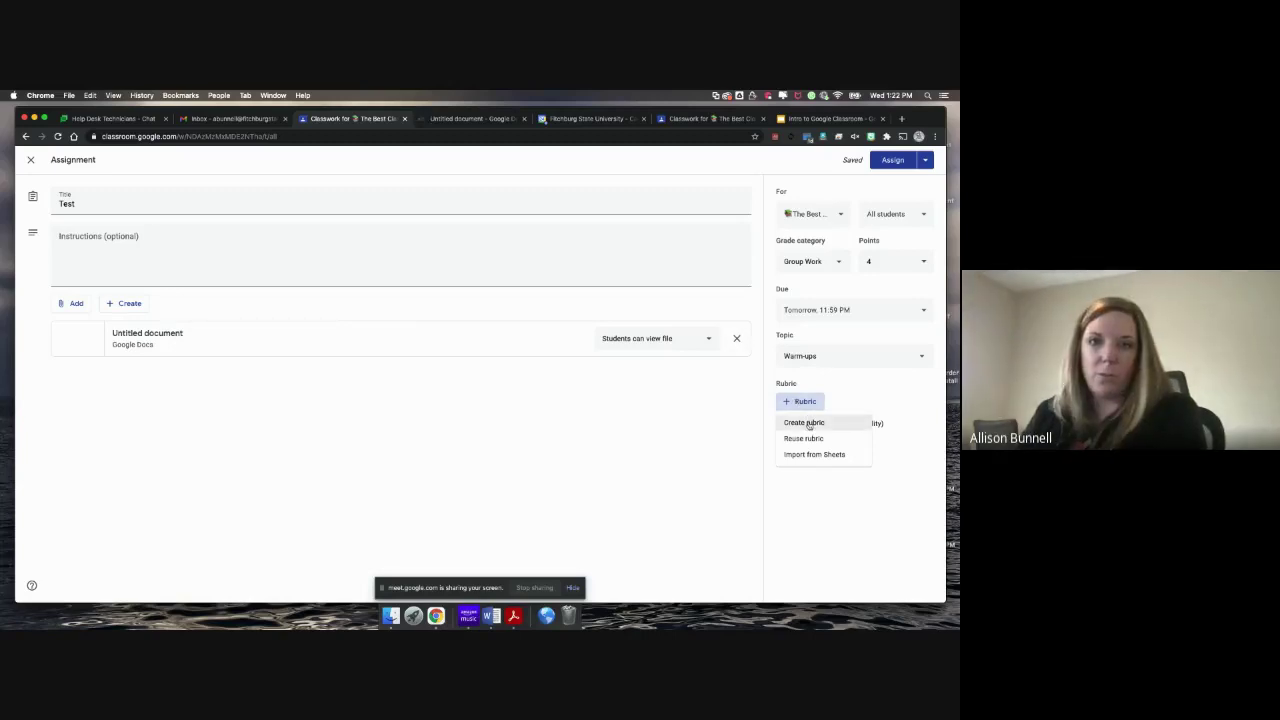
{"action": "left_click", "coordinate": [809, 425]}
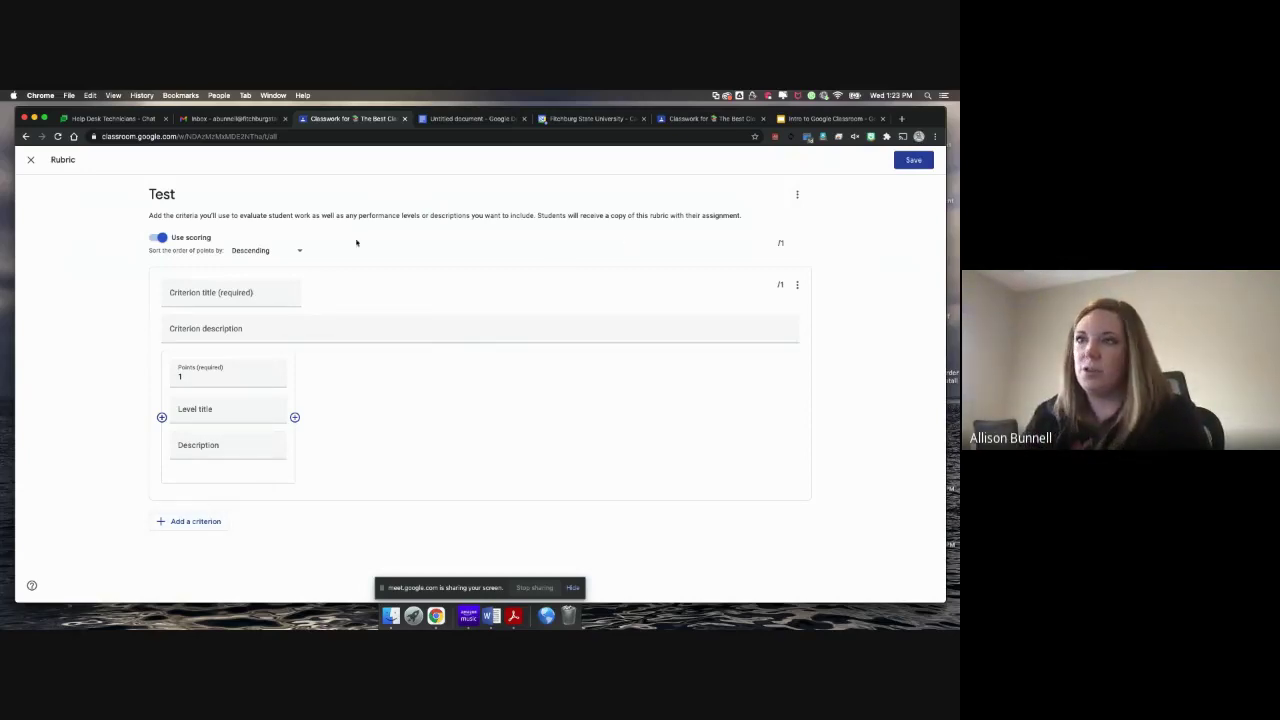
{"action": "left_click", "coordinate": [30, 159]}
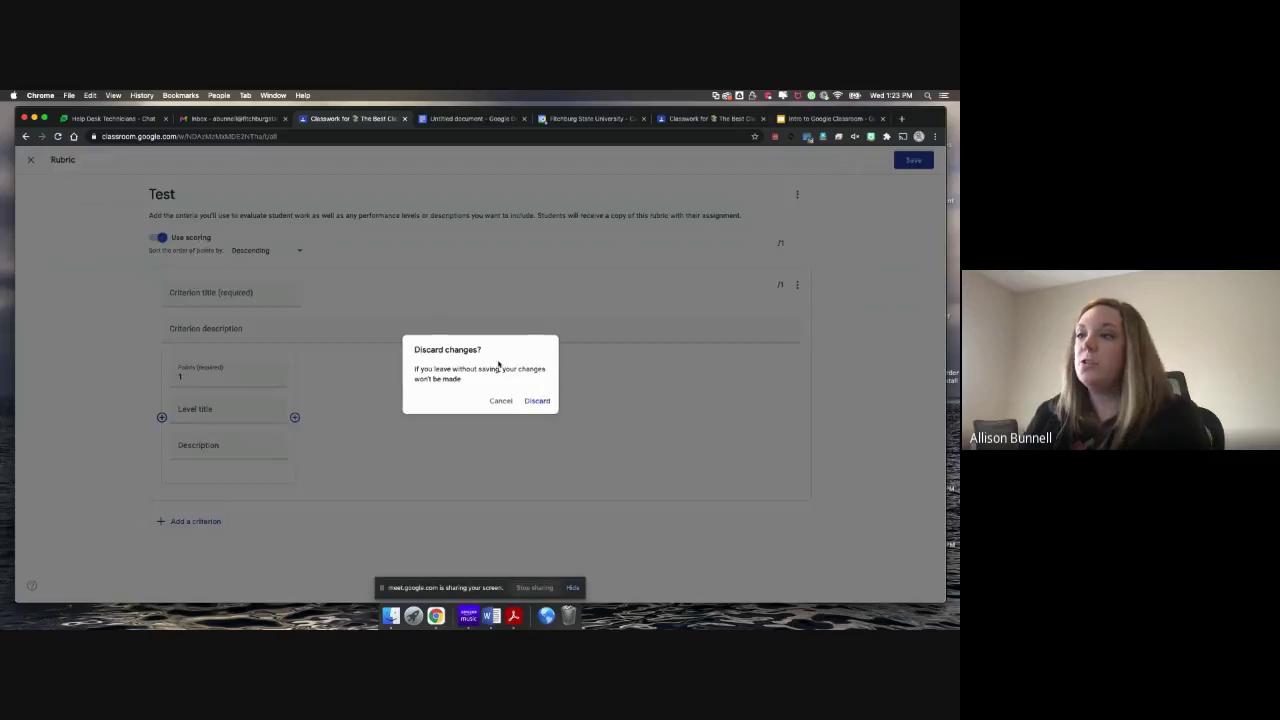
{"action": "left_click", "coordinate": [530, 401]}
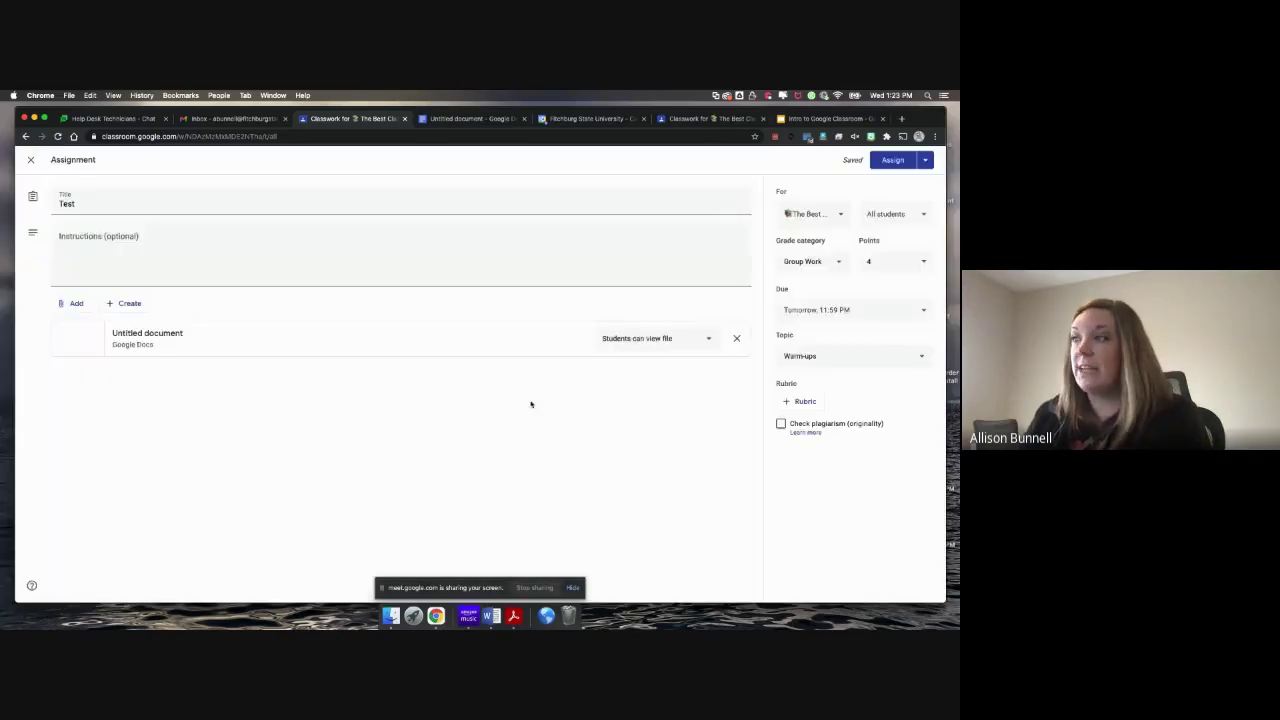
Look for a reusable rubric in the FSU Technology Training Students class, then close the rubric selection.
{"action": "left_click", "coordinate": [796, 402]}
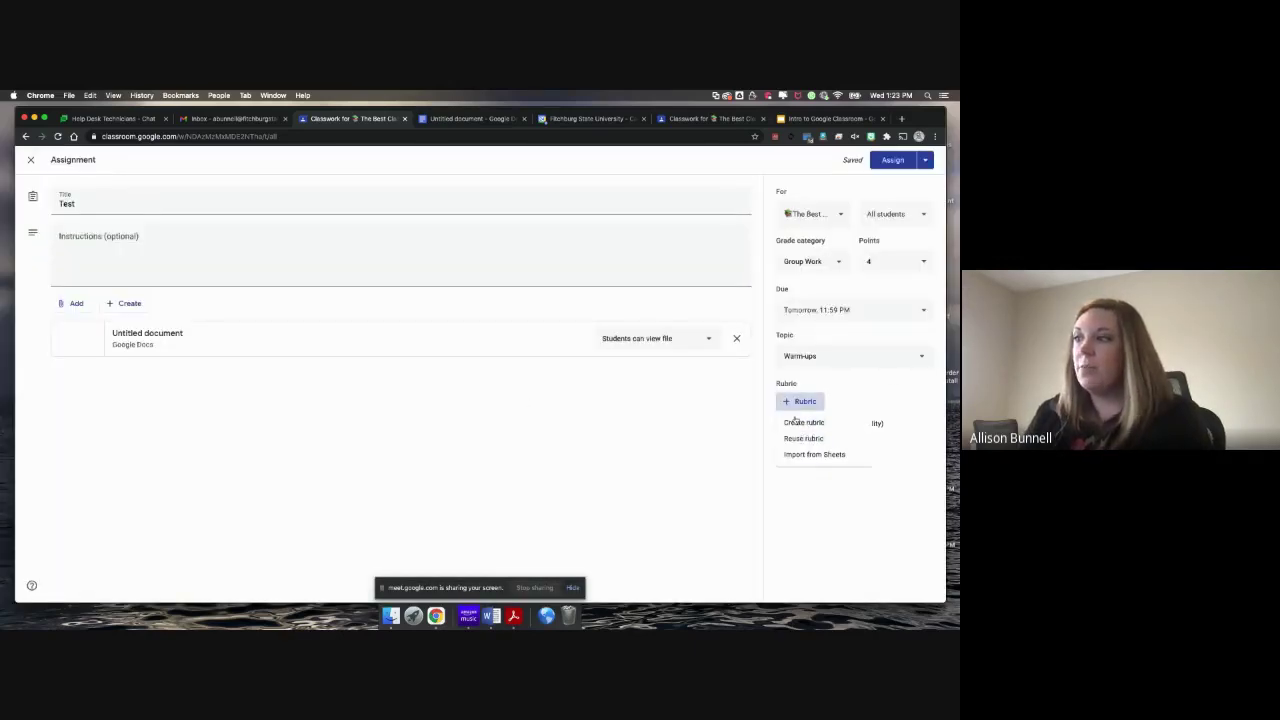
{"action": "left_click", "coordinate": [808, 440]}
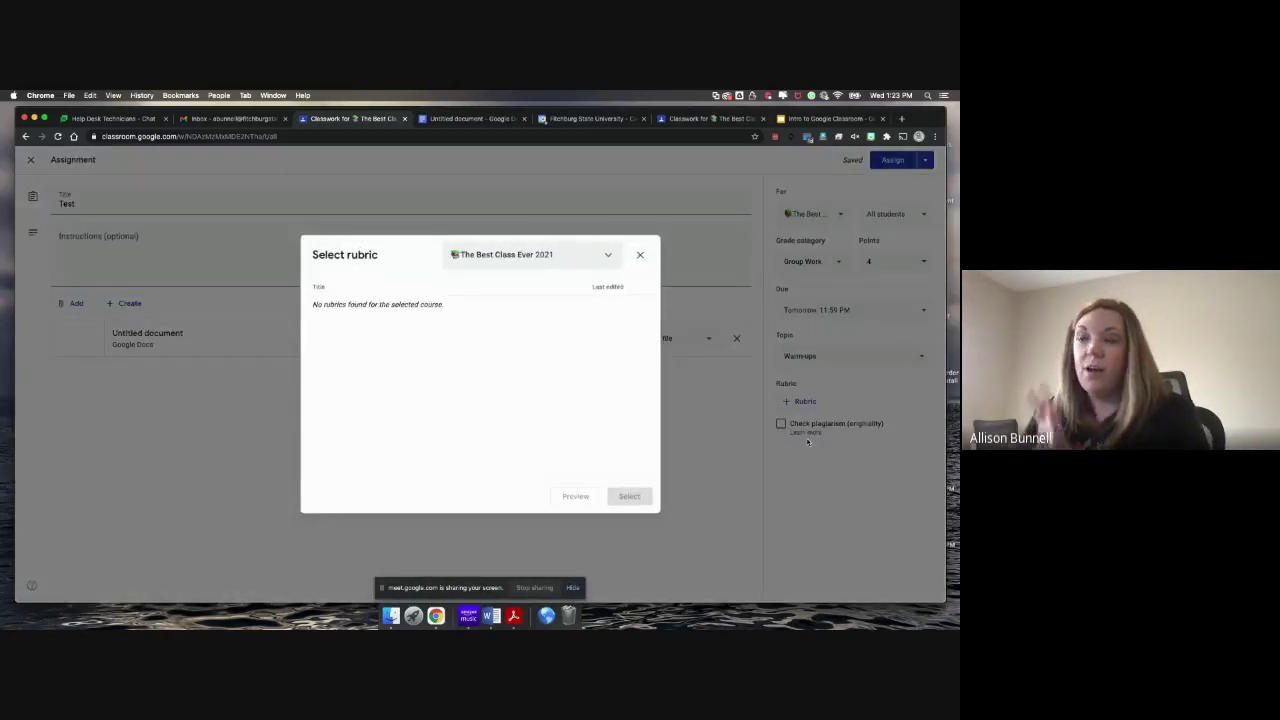
{"action": "left_click", "coordinate": [558, 254]}
{"action": "scroll", "coordinate": [619, 321], "scroll_direction": "down", "scroll_amount": 1}
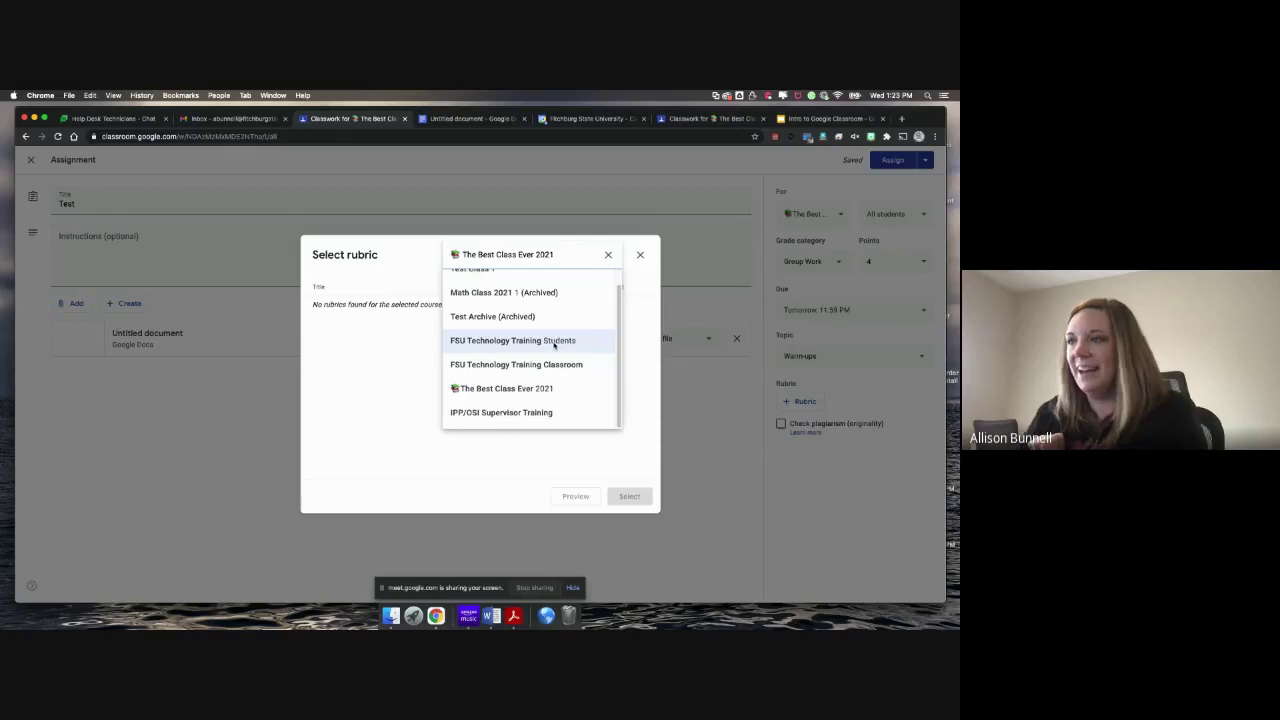
{"action": "scroll", "coordinate": [600, 340], "scroll_direction": "up", "scroll_amount": 1}
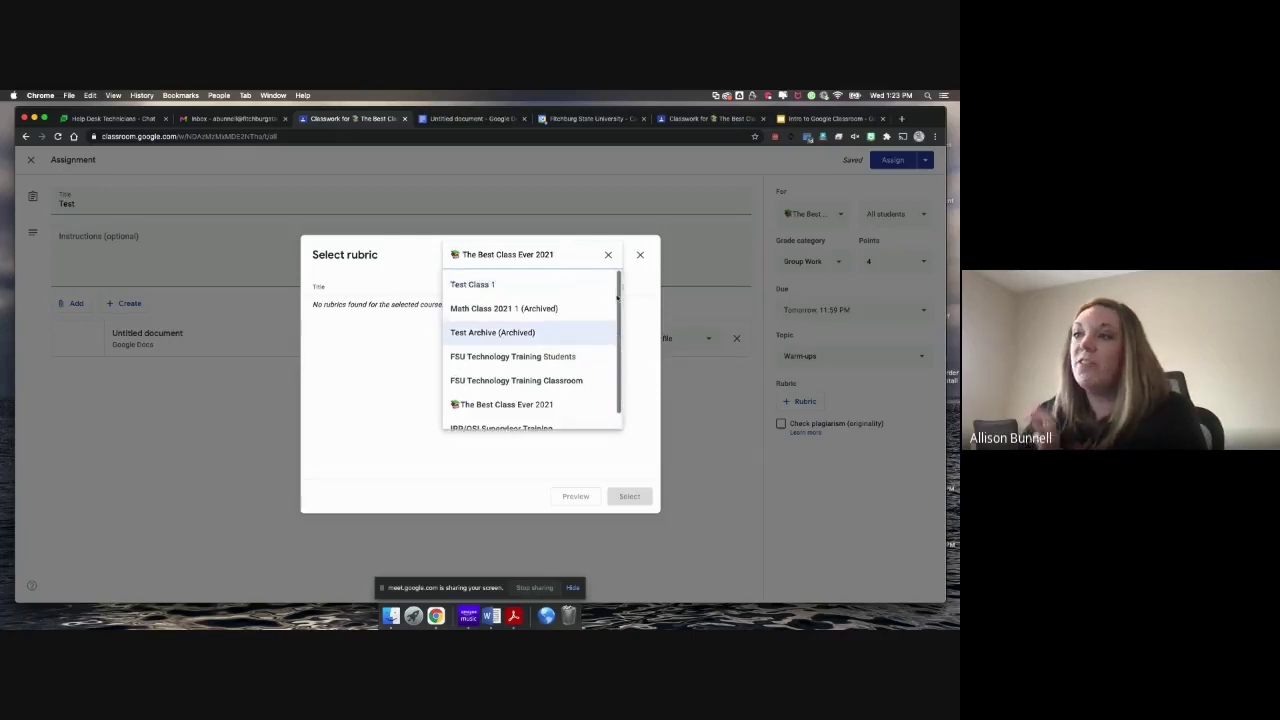
{"action": "left_click", "coordinate": [548, 356]}
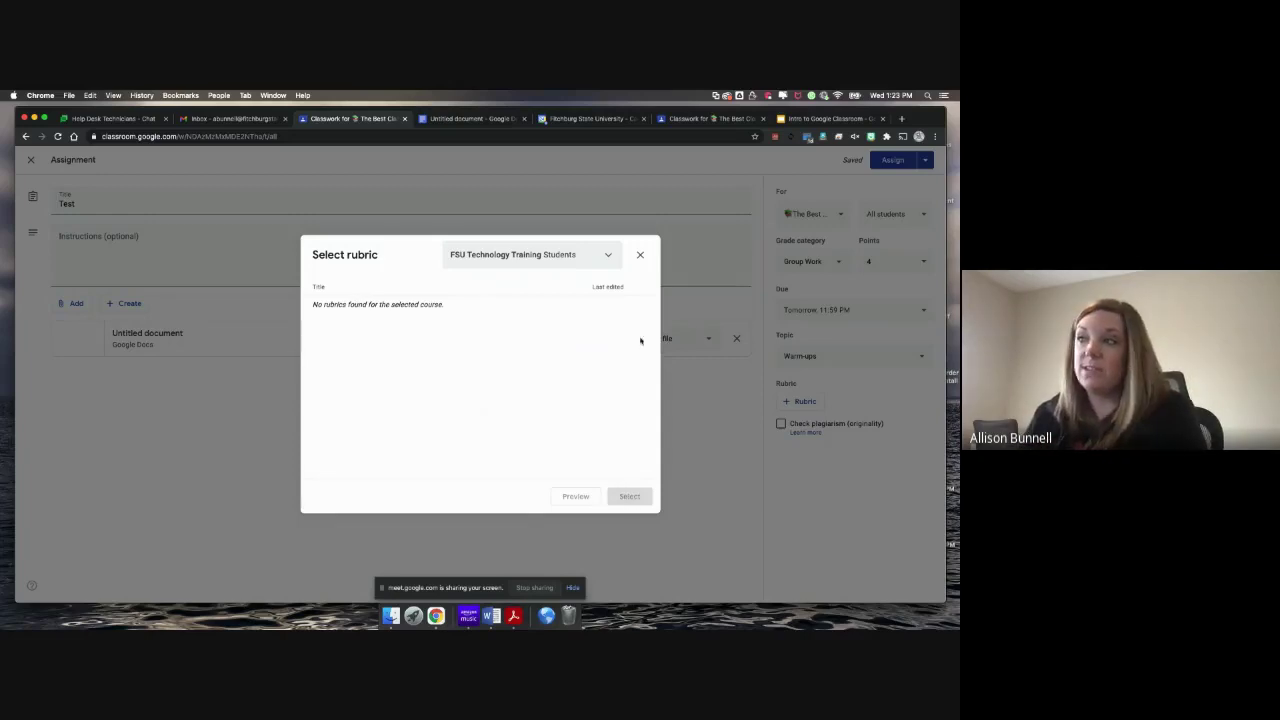
{"action": "left_click", "coordinate": [640, 255]}
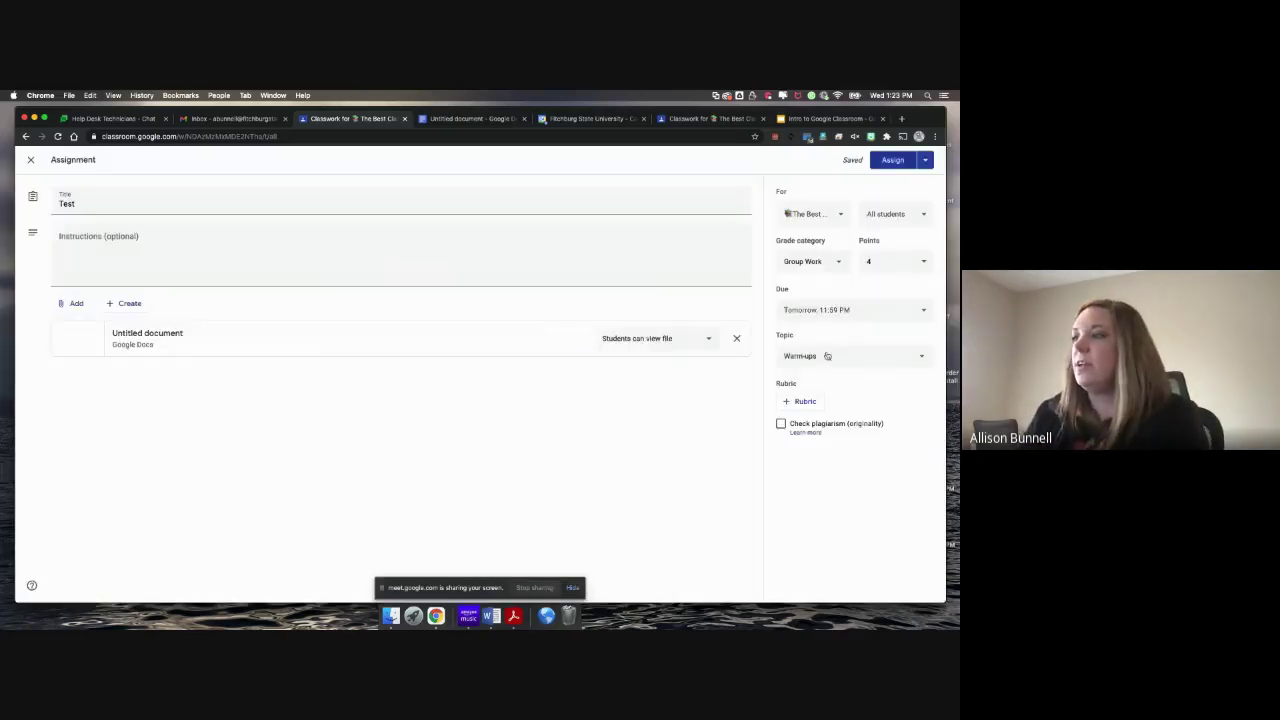
Check the option to import a rubric from Sheets, then enable plagiarism (originality) checking for the Test assignment.
{"action": "left_click", "coordinate": [809, 402]}
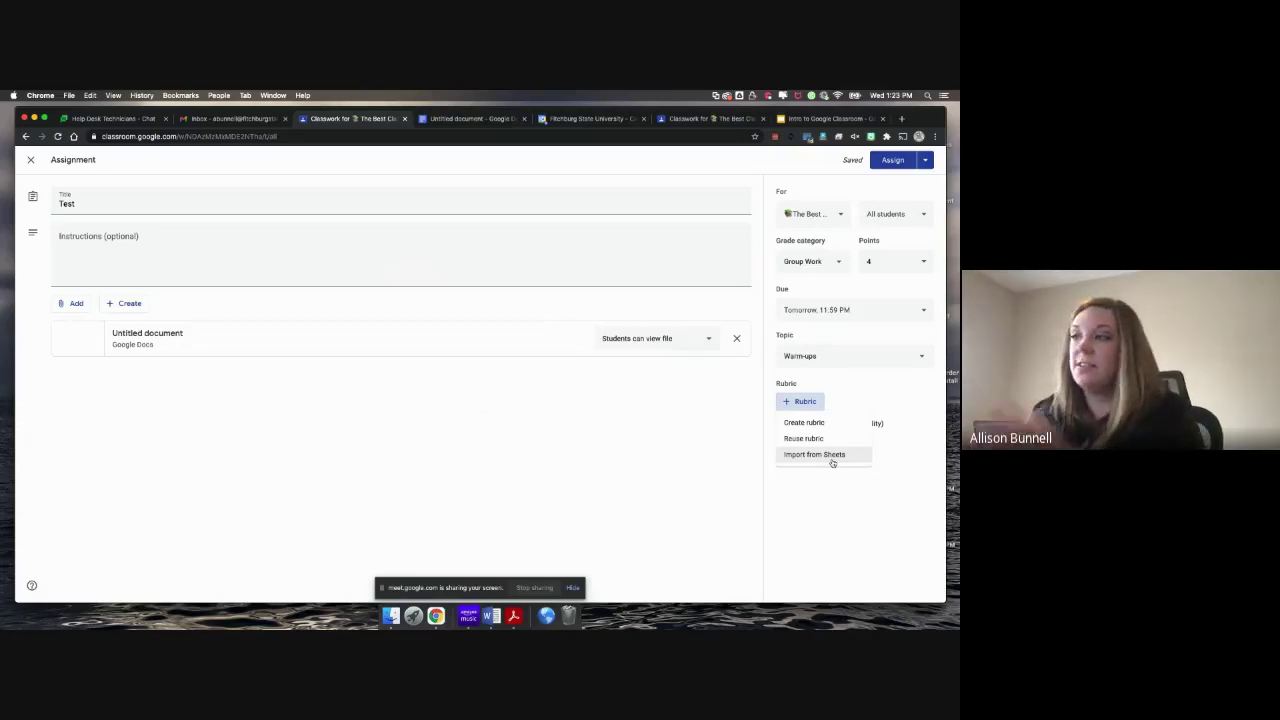
{"action": "left_click", "coordinate": [886, 477]}
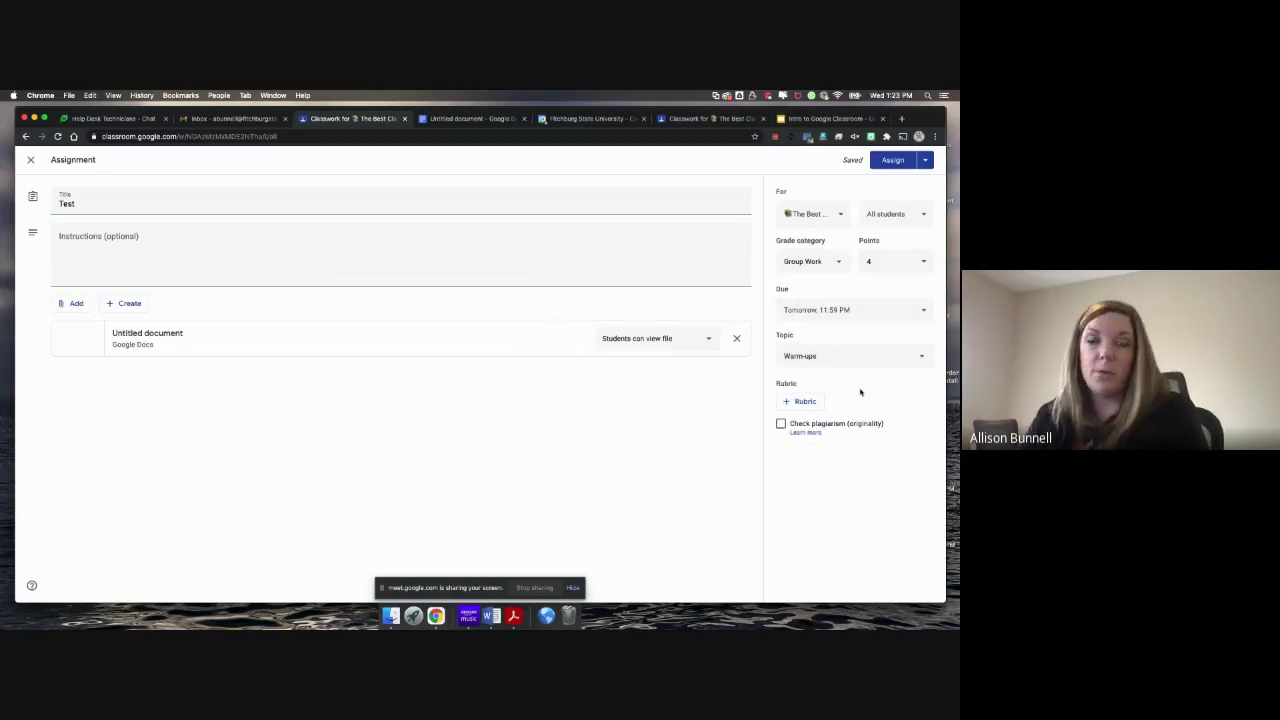
{"action": "left_click", "coordinate": [781, 424]}
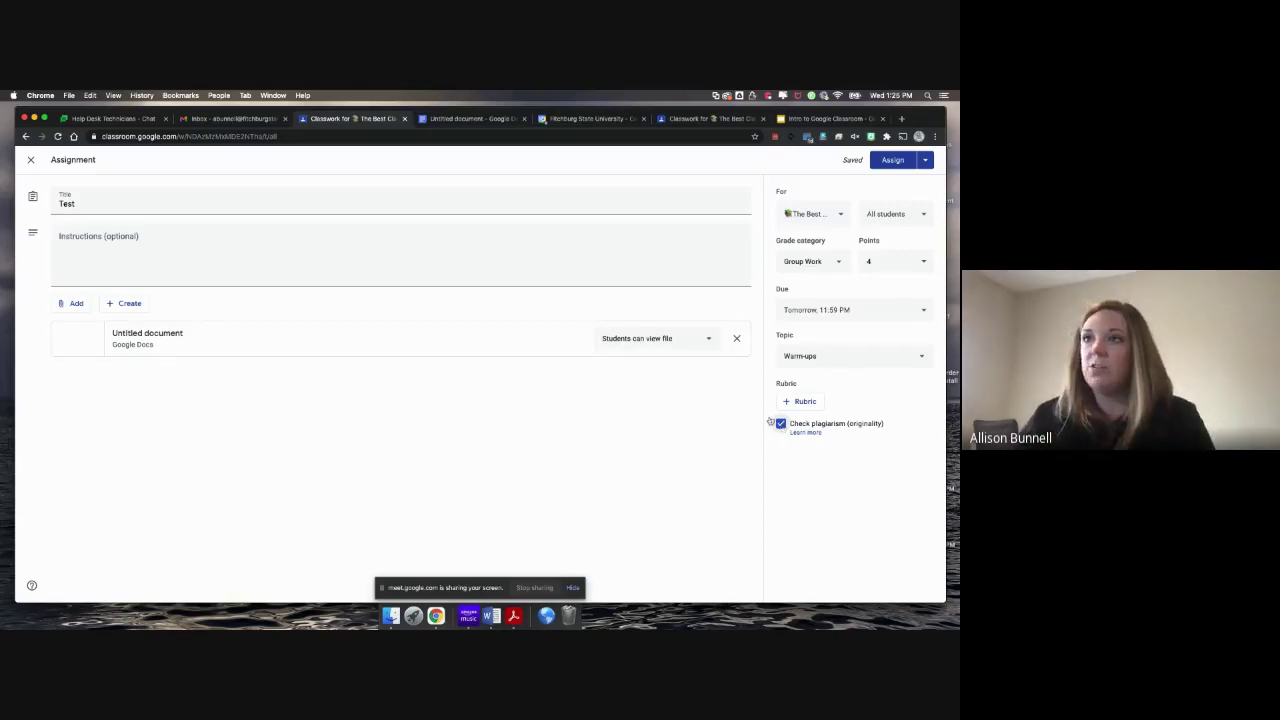
Switch to the Intro to Google Classroom presentation and present it from slide 14, Student Originality Reports.
{"action": "left_click", "coordinate": [800, 119]}
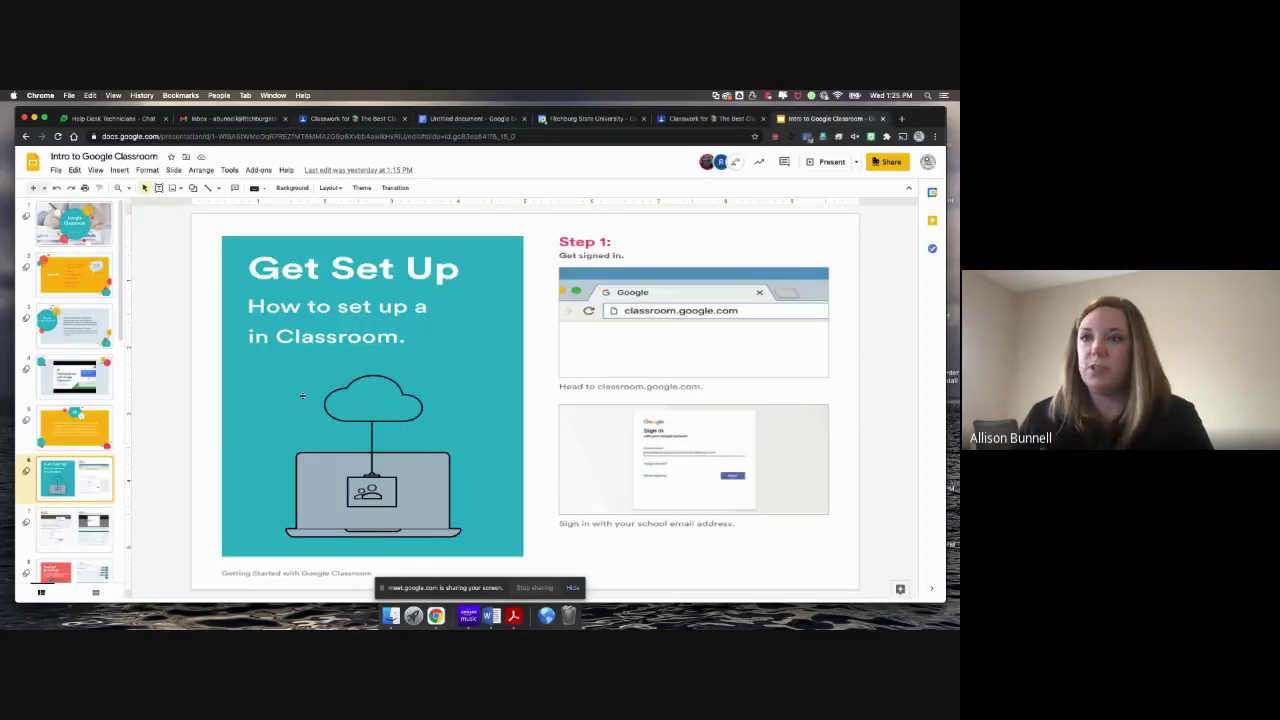
{"action": "scroll", "coordinate": [120, 458], "scroll_direction": "down", "scroll_amount": 10}
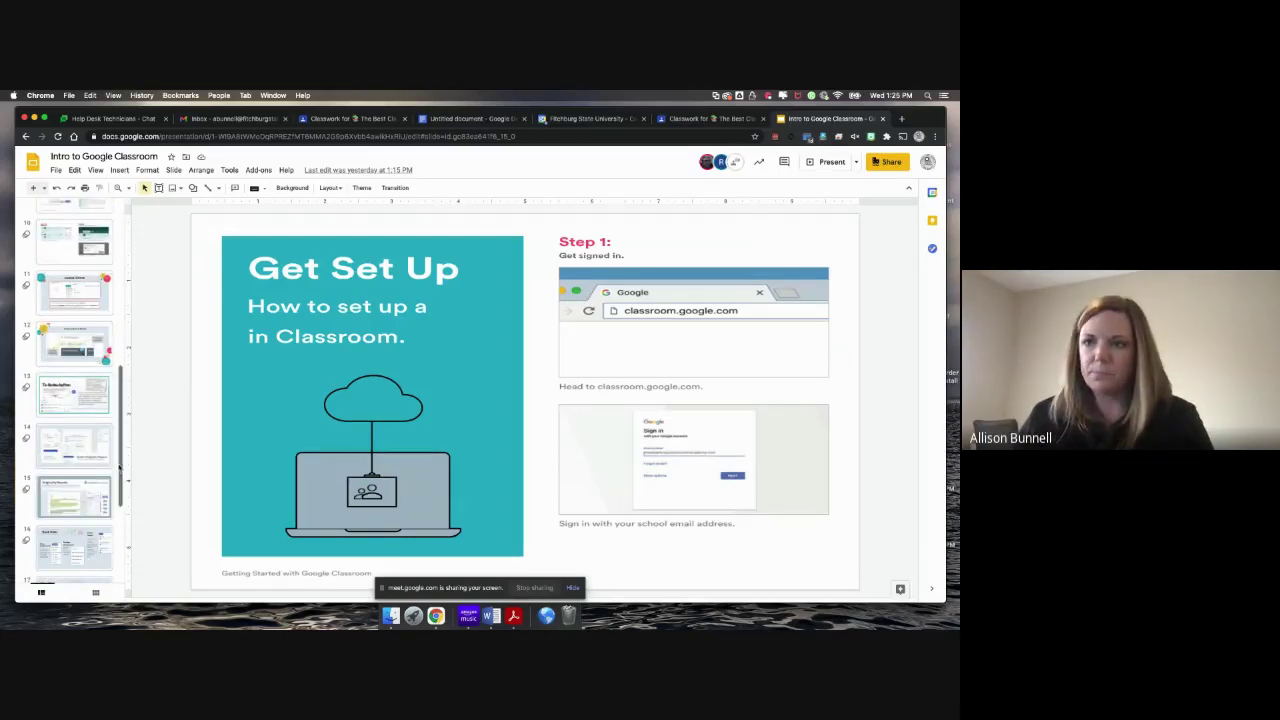
{"action": "scroll", "coordinate": [113, 468], "scroll_direction": "down", "scroll_amount": 1}
{"action": "left_click", "coordinate": [76, 420]}
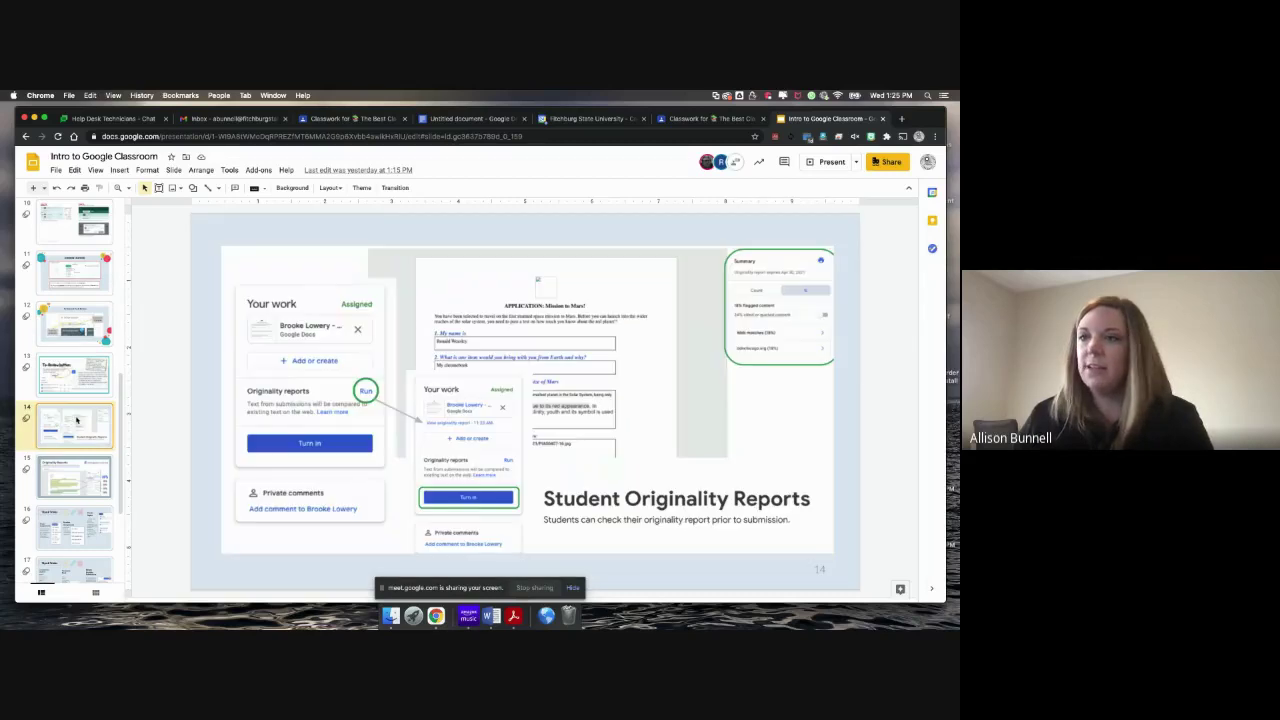
{"action": "scroll", "coordinate": [77, 440], "scroll_direction": "up", "scroll_amount": 1}
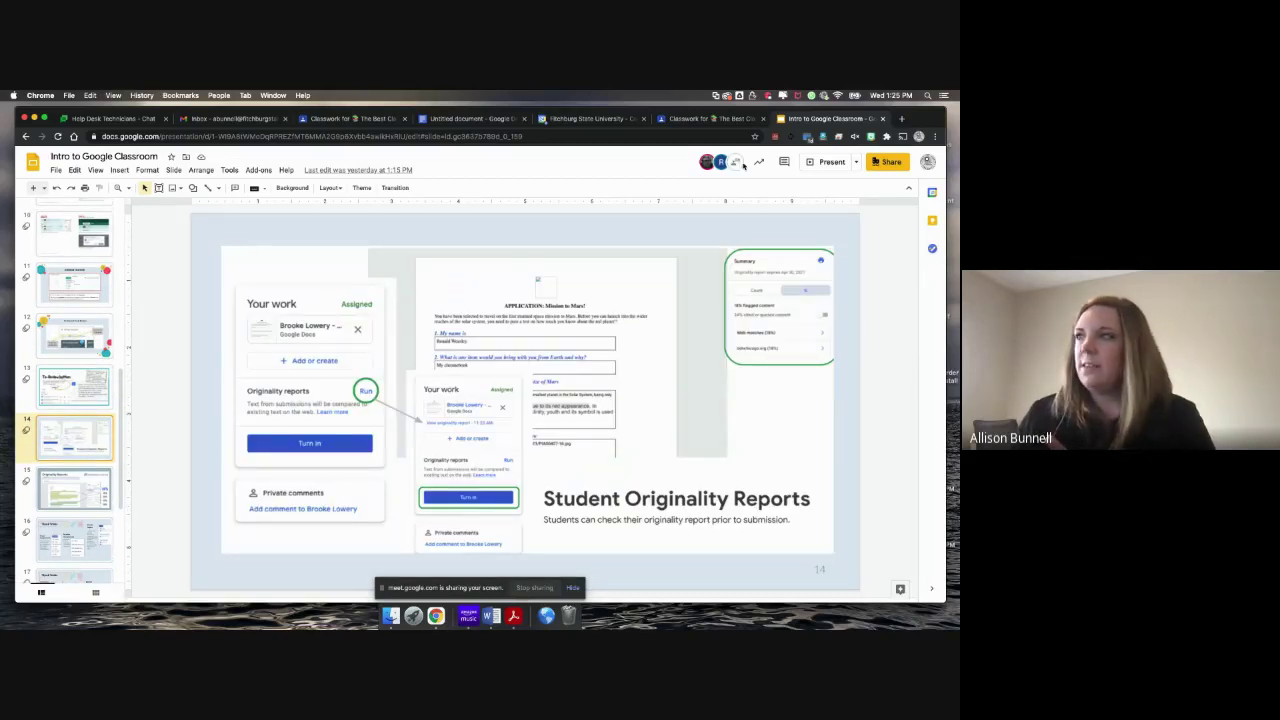
{"action": "left_click", "coordinate": [830, 162]}
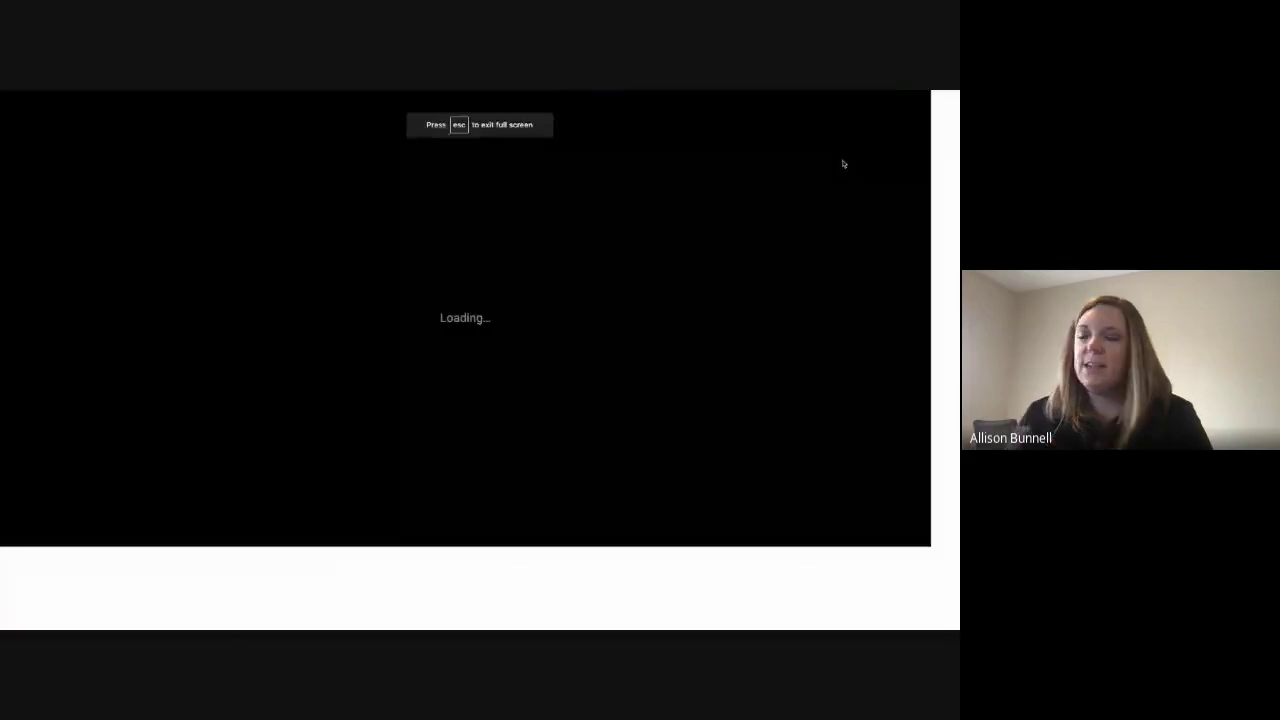
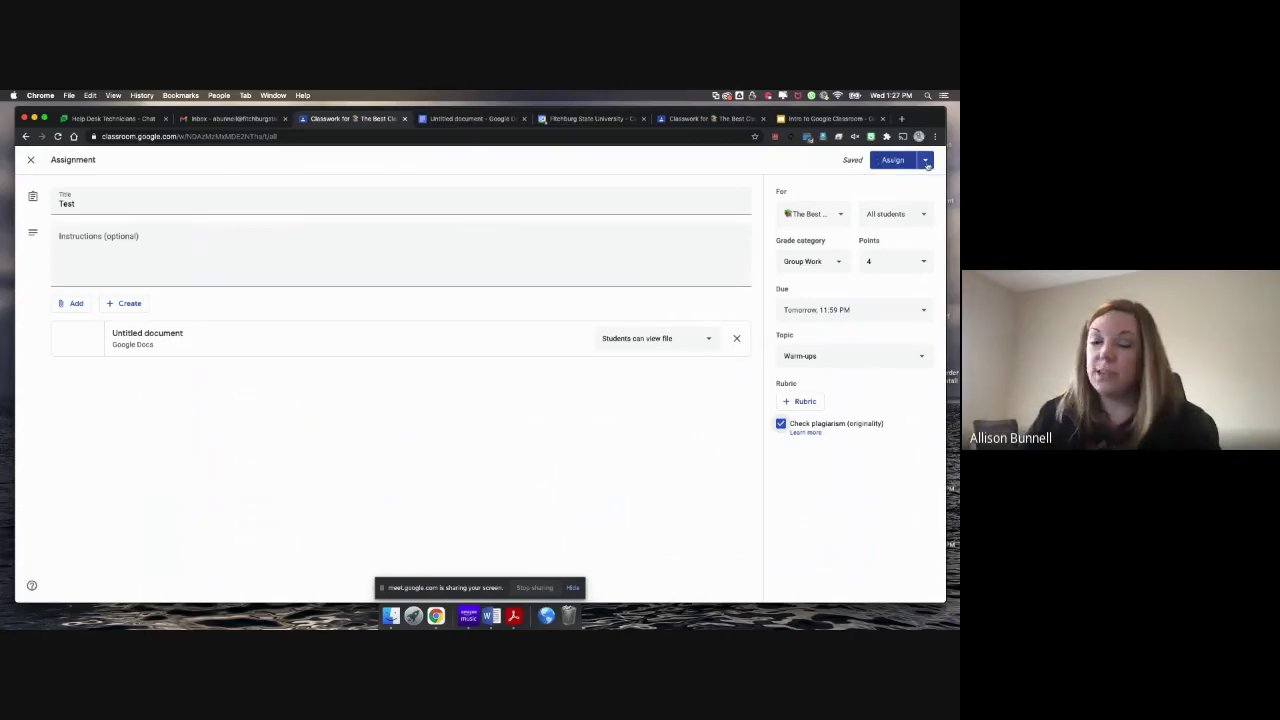
Review the assign, schedule and save options for the Test assignment, then close it as a draft.
{"action": "left_click", "coordinate": [926, 162]}
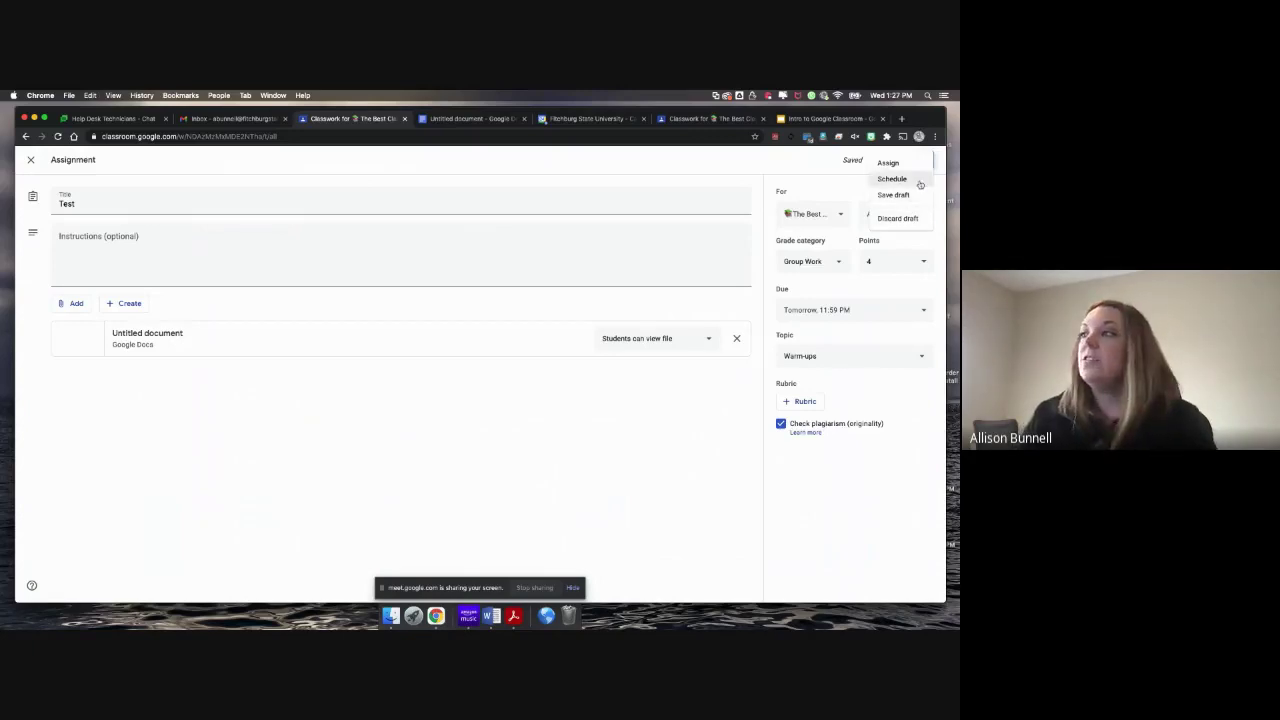
{"action": "left_click", "coordinate": [887, 164]}
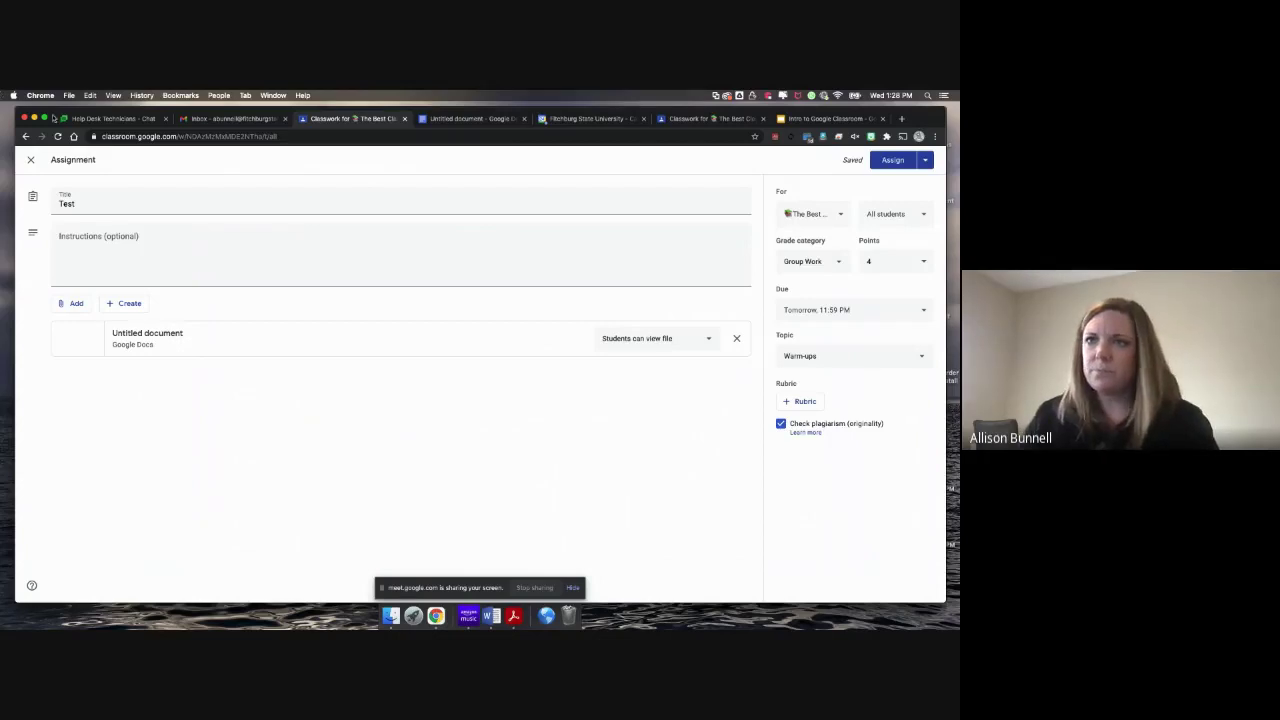
{"action": "left_click", "coordinate": [30, 159]}
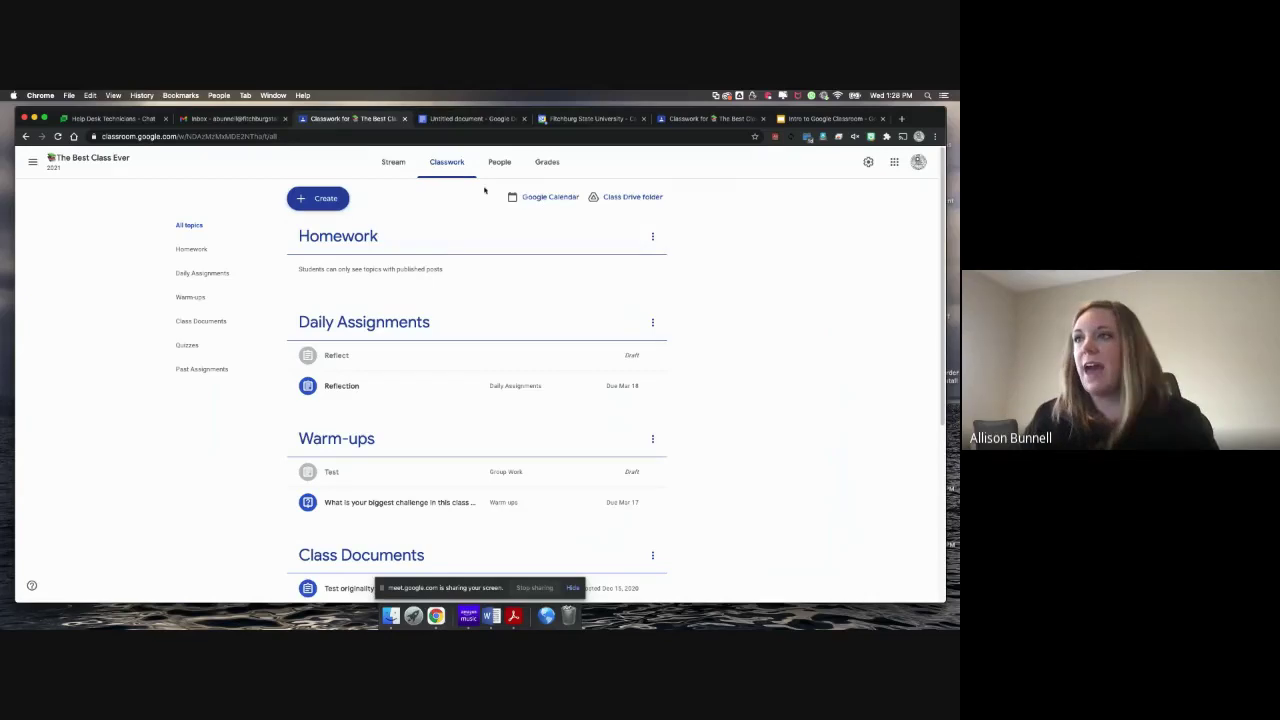
Start a new question from the Classwork page, review its answer type and reply settings, and close it without posting.
{"action": "left_click", "coordinate": [343, 194]}
{"action": "scroll", "coordinate": [390, 282], "scroll_direction": "down", "scroll_amount": 1}
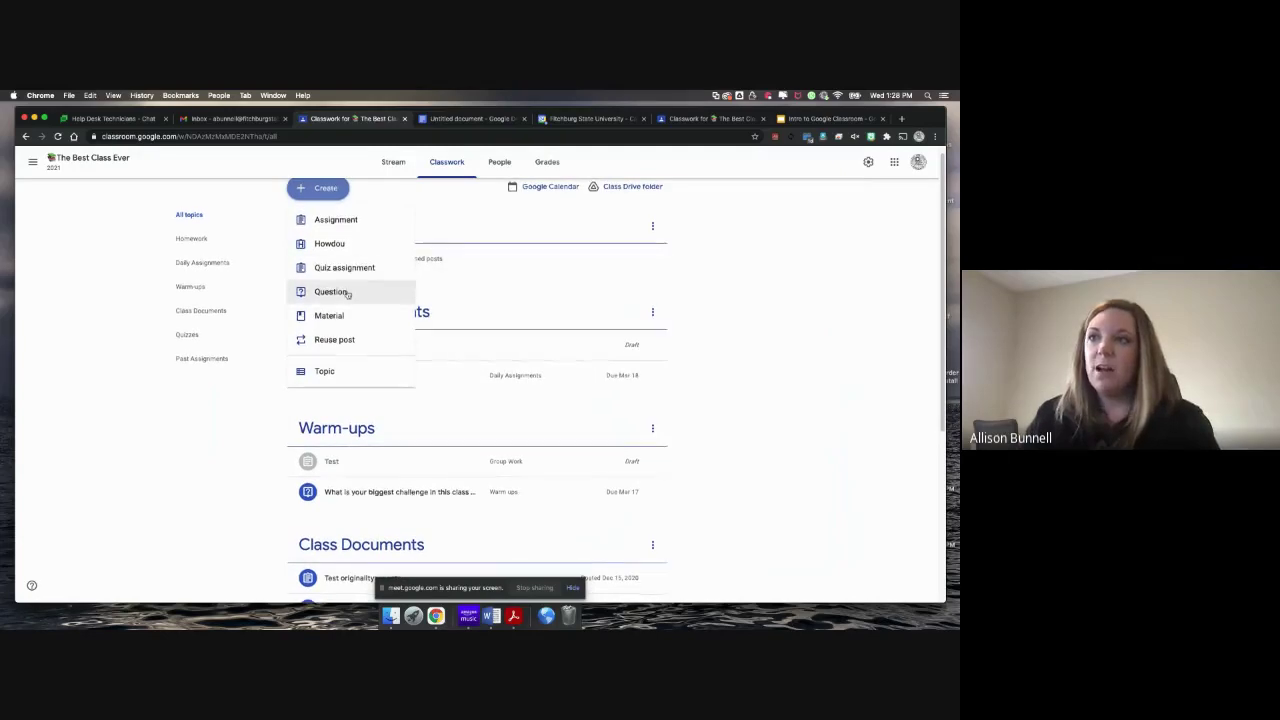
{"action": "left_click", "coordinate": [347, 292]}
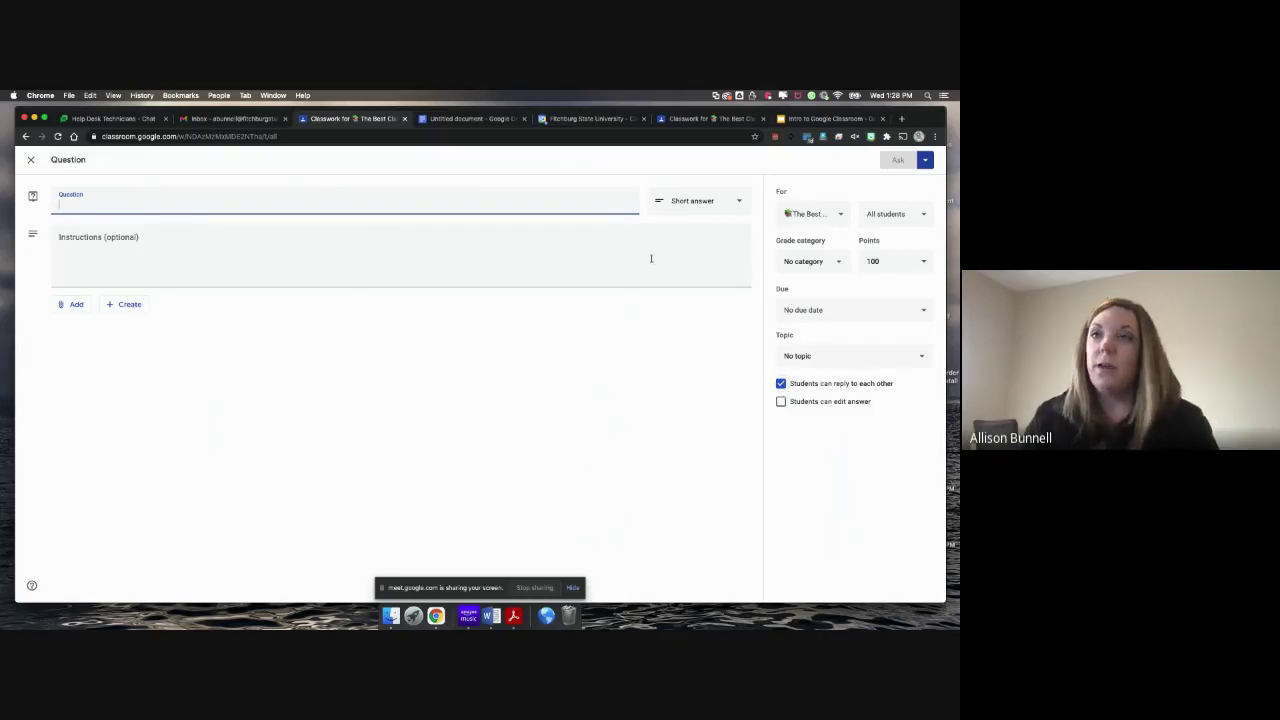
{"action": "left_click", "coordinate": [32, 162]}
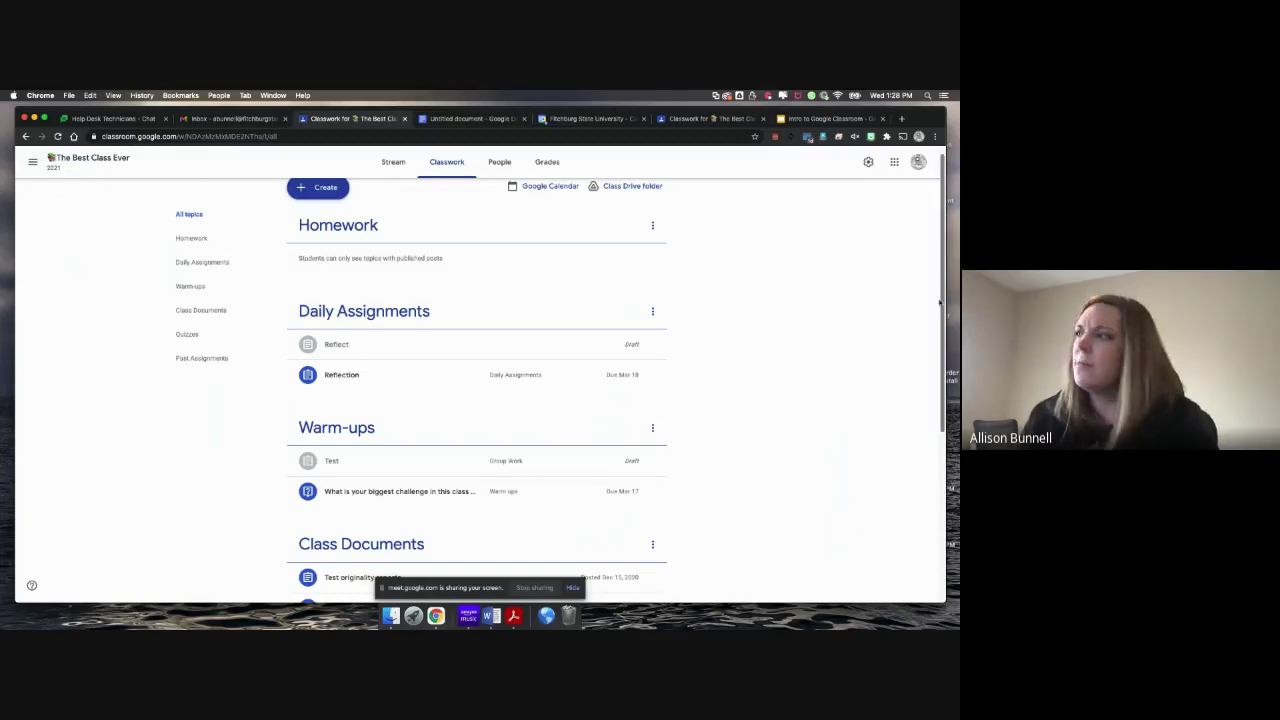
Expand the "What is your biggest challenge in this class" question under Warm-ups to view its summary.
{"action": "scroll", "coordinate": [347, 397], "scroll_direction": "down", "scroll_amount": 2}
{"action": "left_click", "coordinate": [347, 397]}
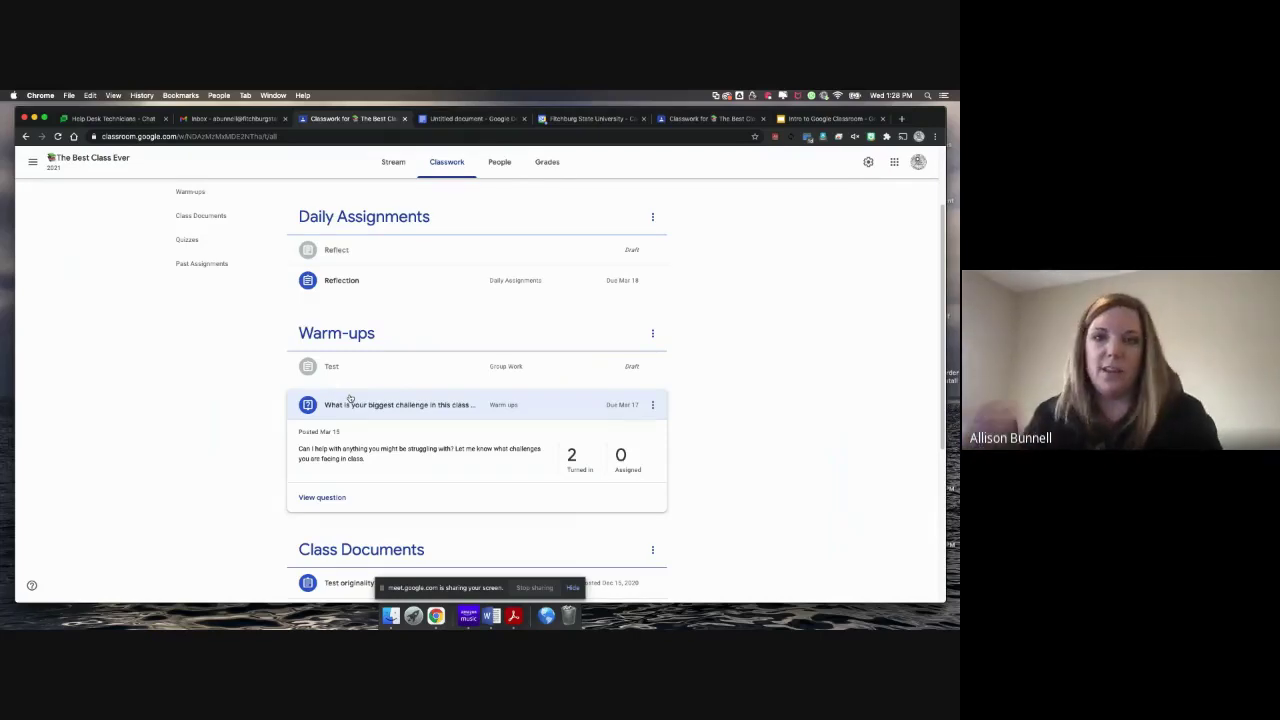
{"action": "left_click", "coordinate": [397, 405]}
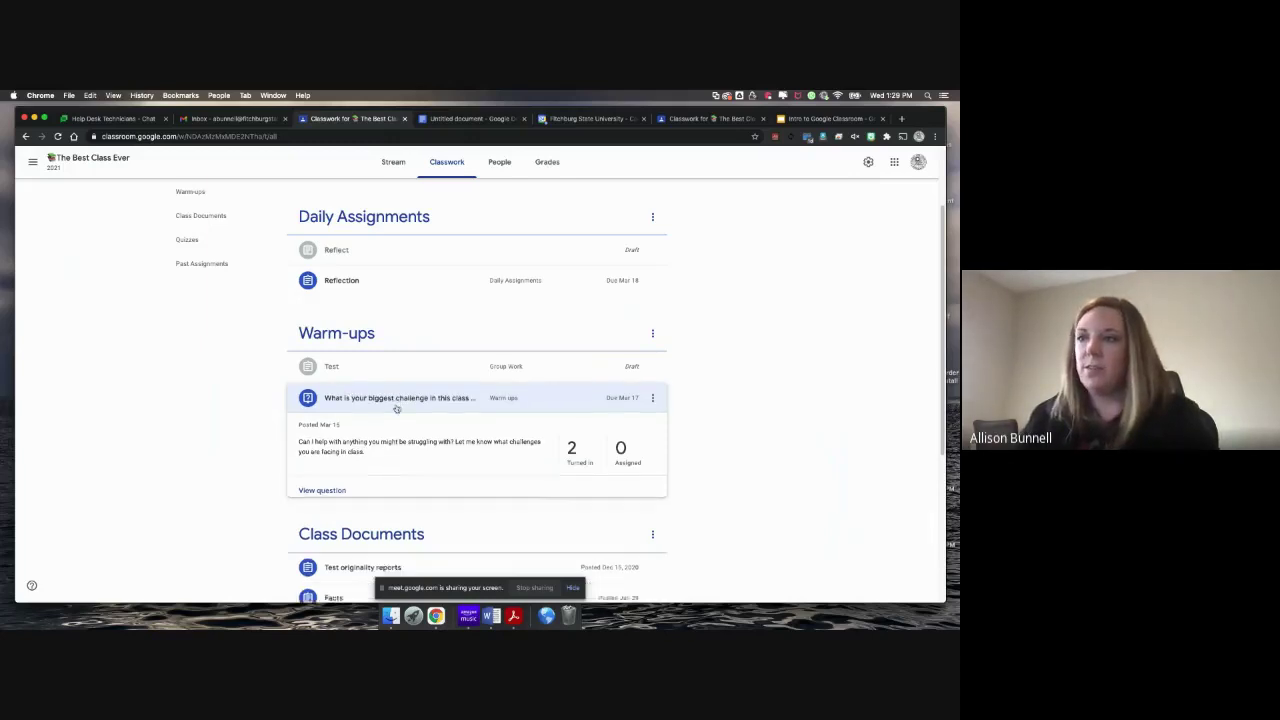
{"action": "left_click", "coordinate": [397, 404]}
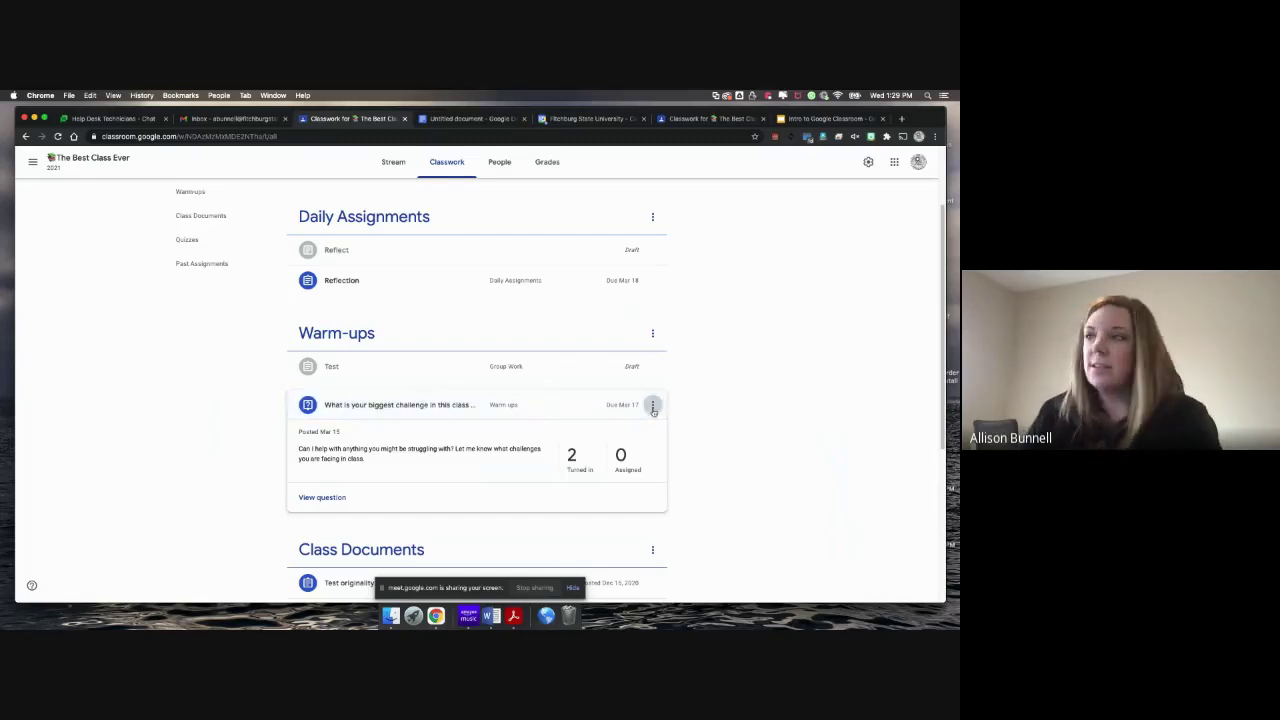
Review the warm-up question's edit settings, close them without changes, and view the question's student answers.
{"action": "left_click", "coordinate": [653, 406]}
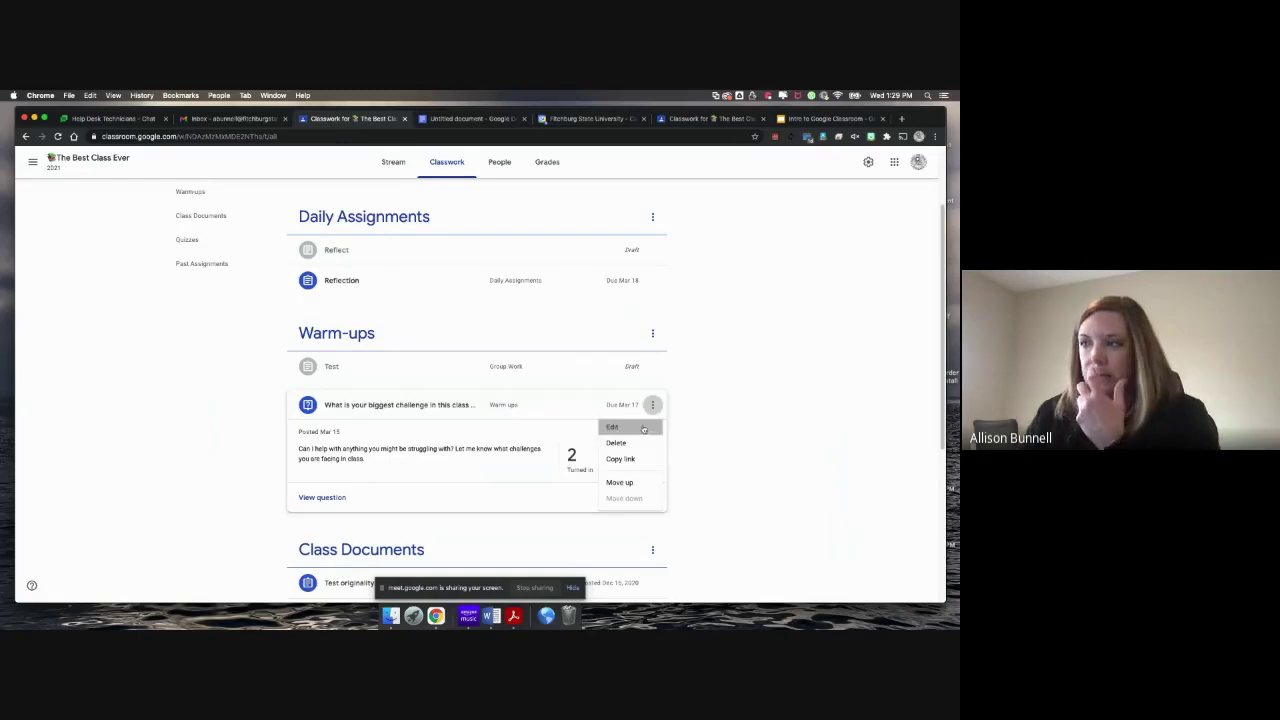
{"action": "left_click", "coordinate": [643, 428]}
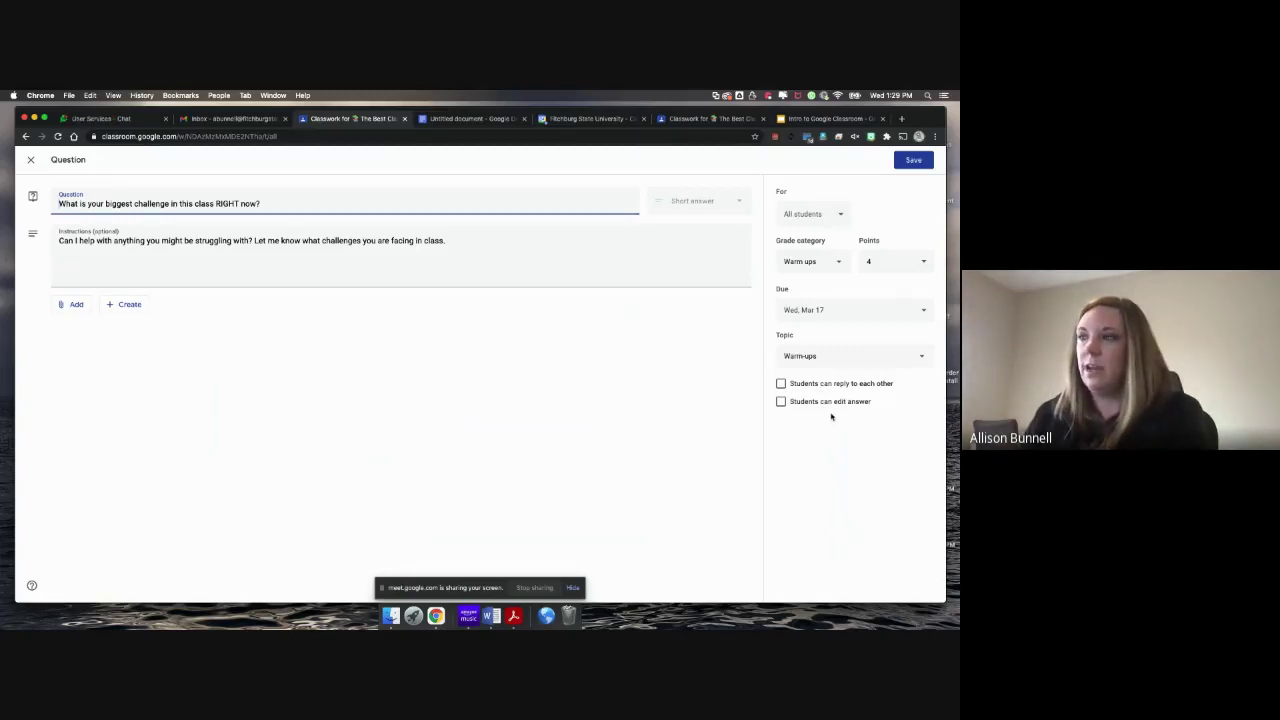
{"action": "left_click", "coordinate": [30, 159]}
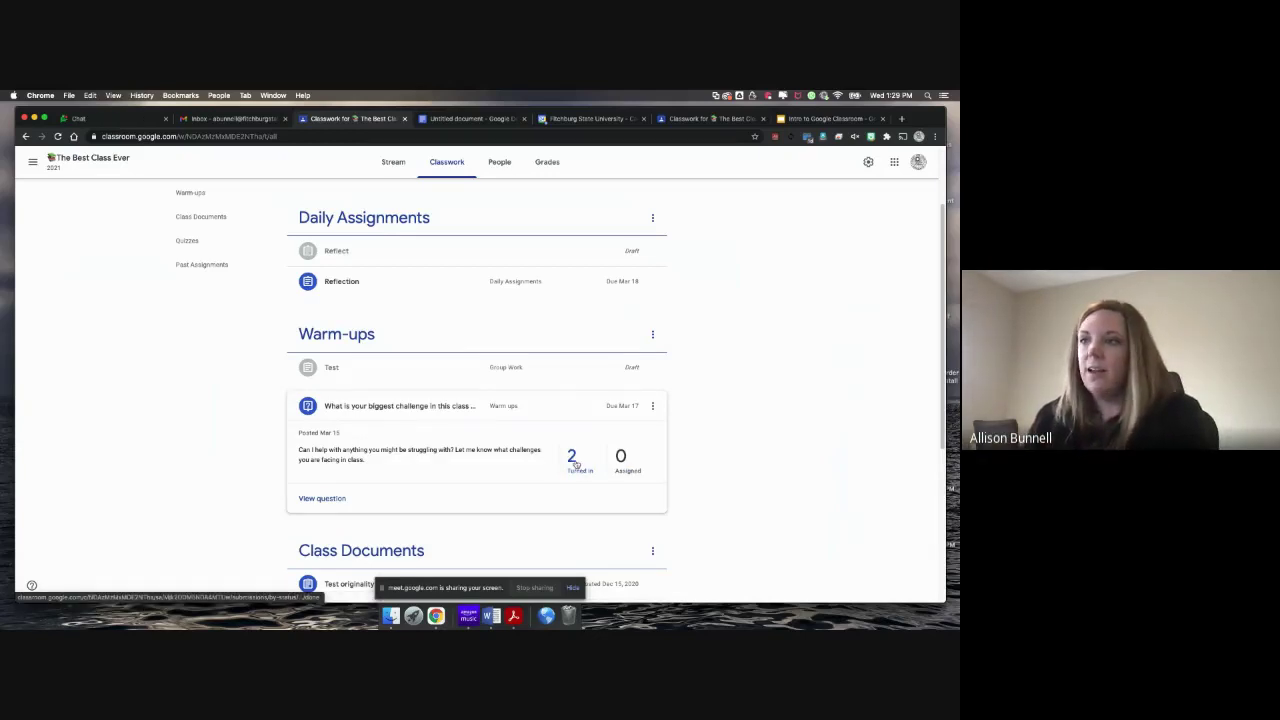
{"action": "left_click", "coordinate": [333, 498]}
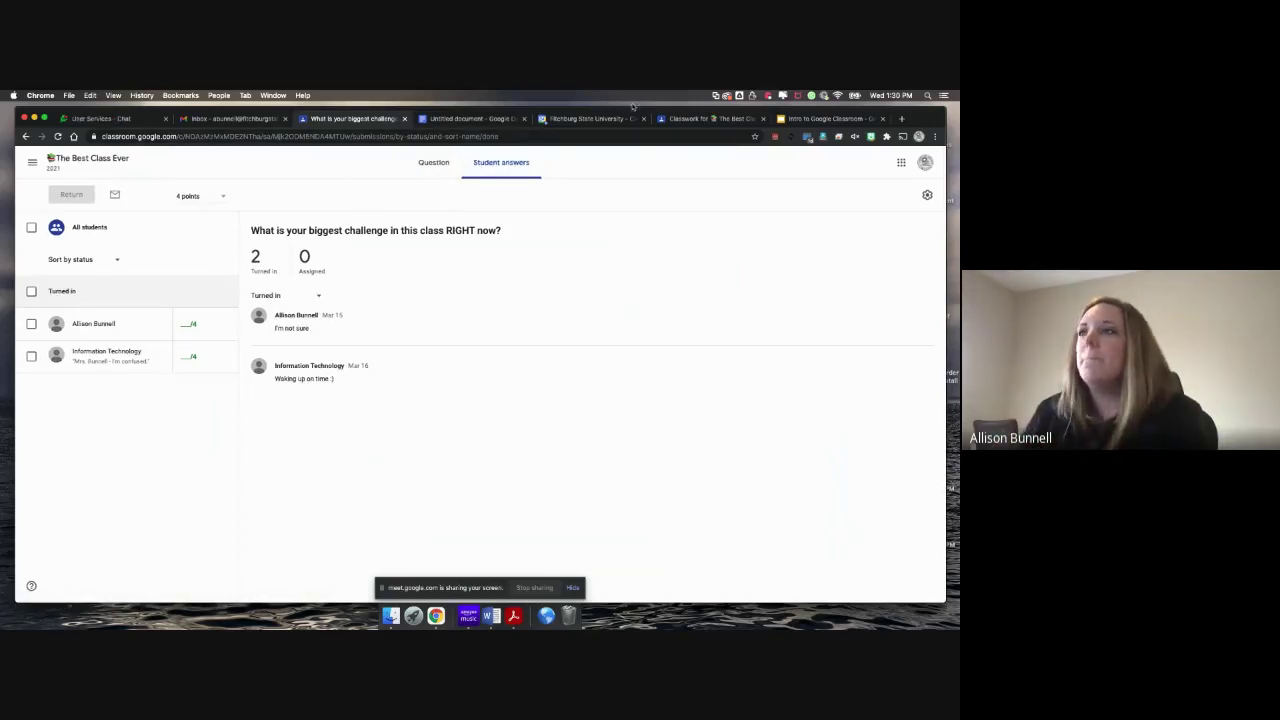
Check the kinds of classwork that can be created for The Best Class Ever, then view the class's People page.
{"action": "left_click", "coordinate": [740, 119]}
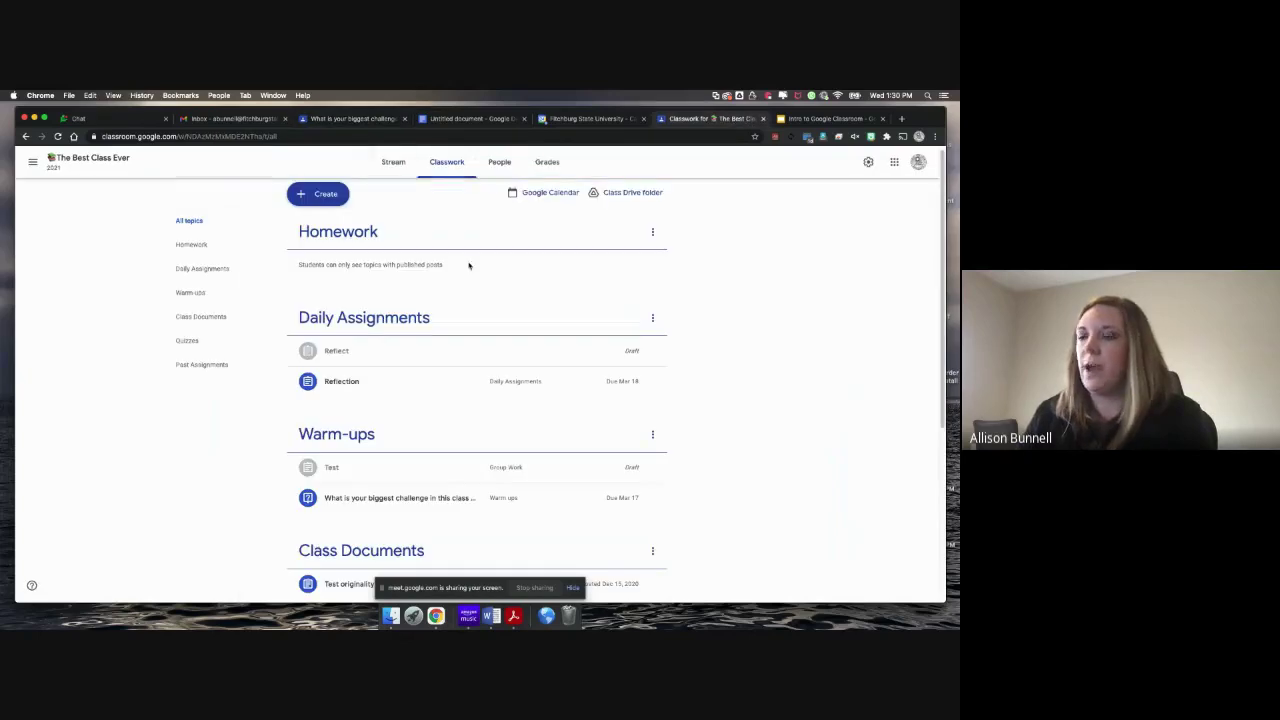
{"action": "left_click", "coordinate": [318, 194]}
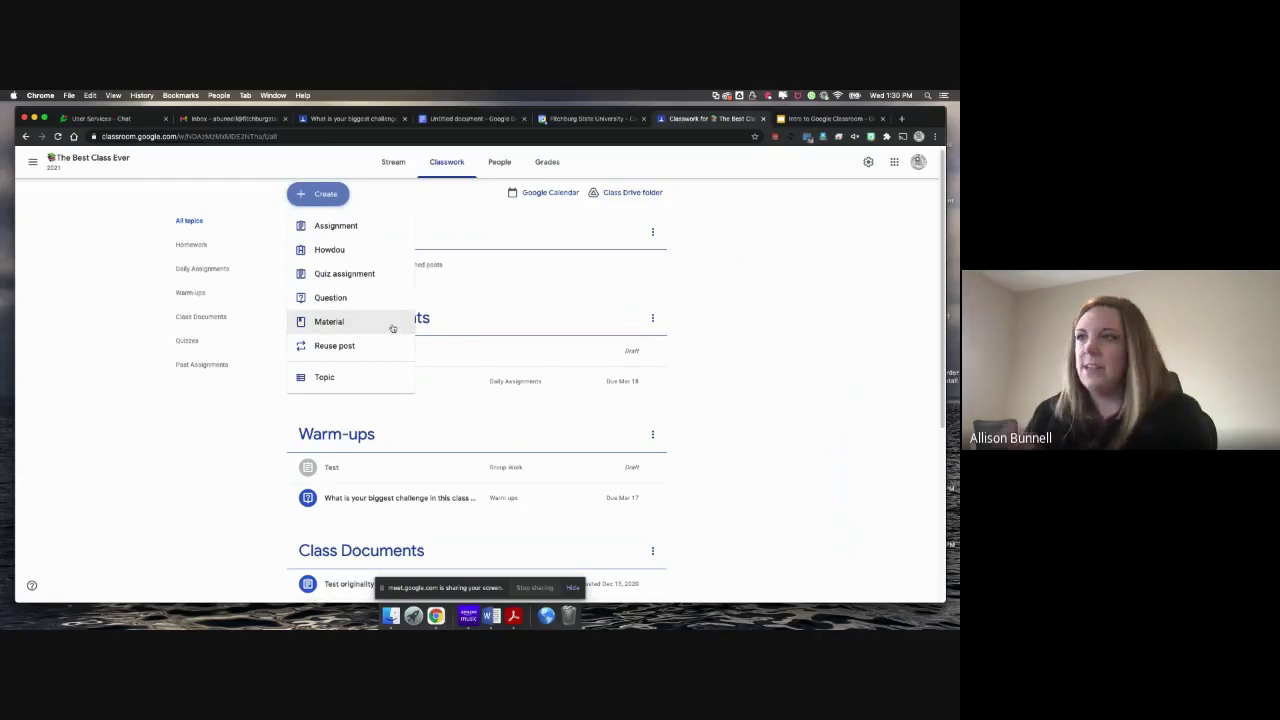
{"action": "left_click", "coordinate": [462, 203]}
{"action": "left_click", "coordinate": [500, 163]}
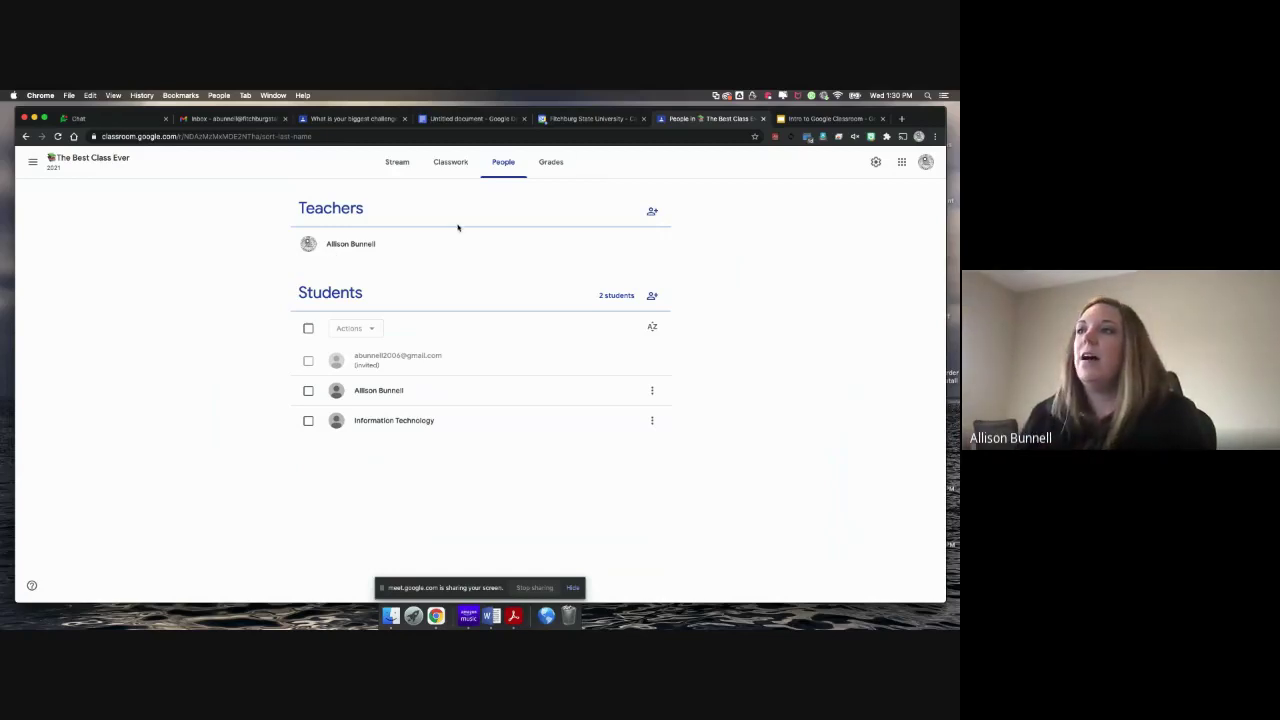
View the Grades page and open the first student's grade for the Mar 17 warm-up question, leaving it blank.
{"action": "left_click", "coordinate": [542, 164]}
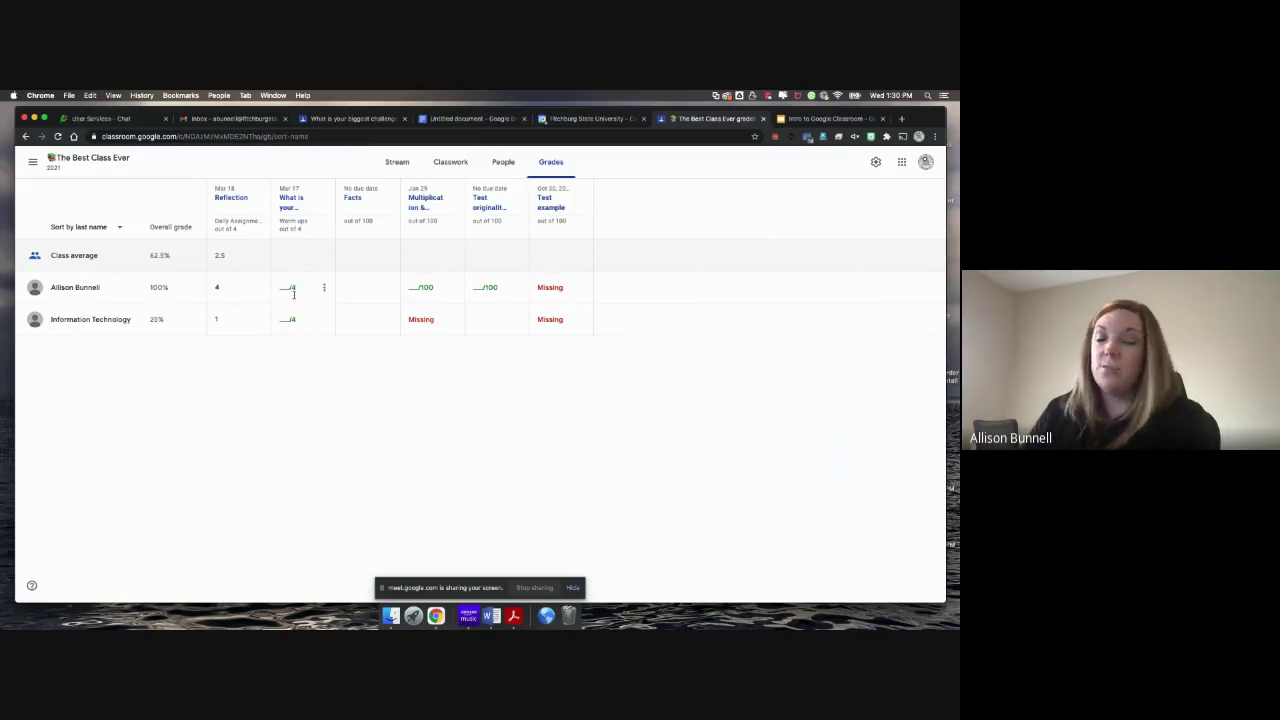
{"action": "left_click", "coordinate": [295, 290]}
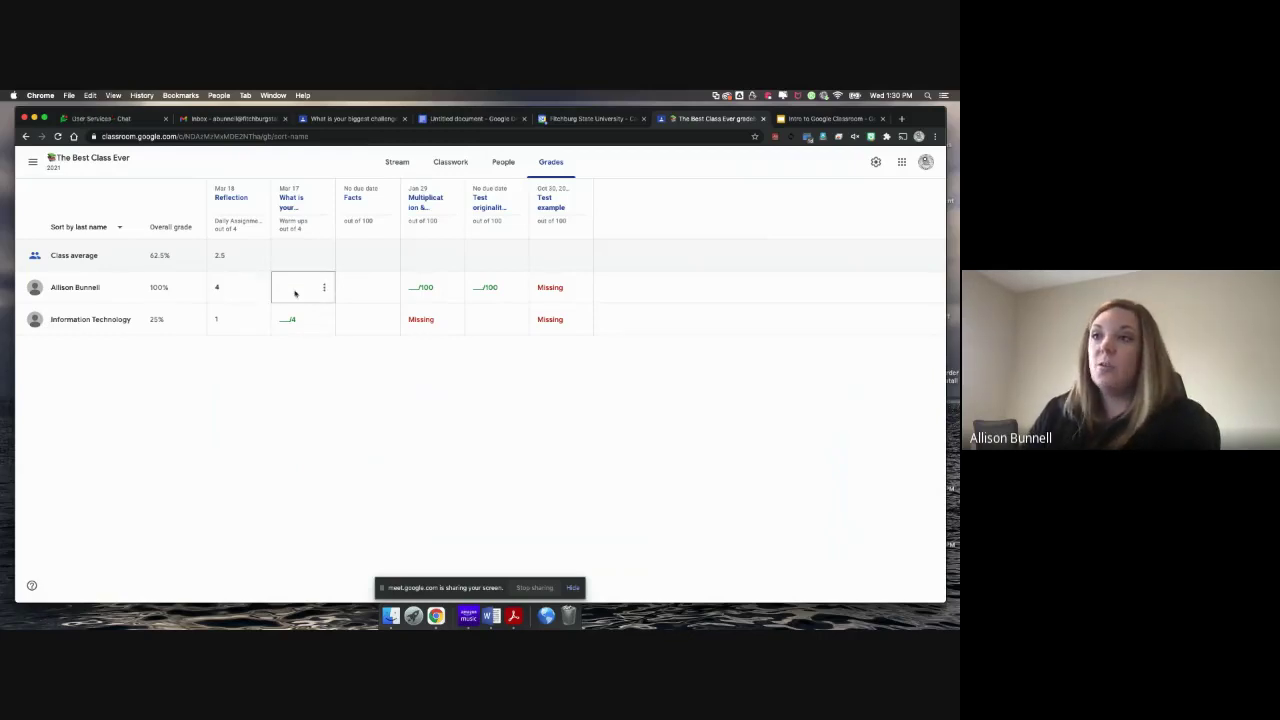
{"action": "type", "text": "1/4"}
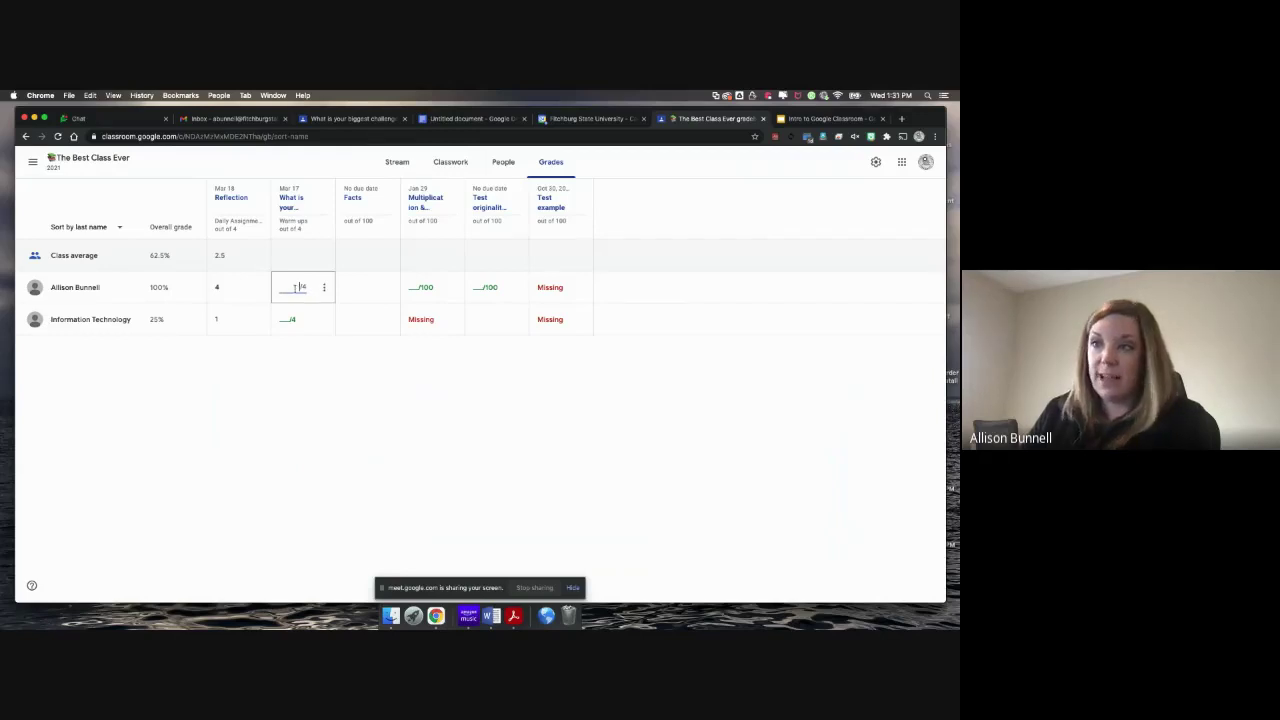
{"action": "key", "text": "BackSpace"}
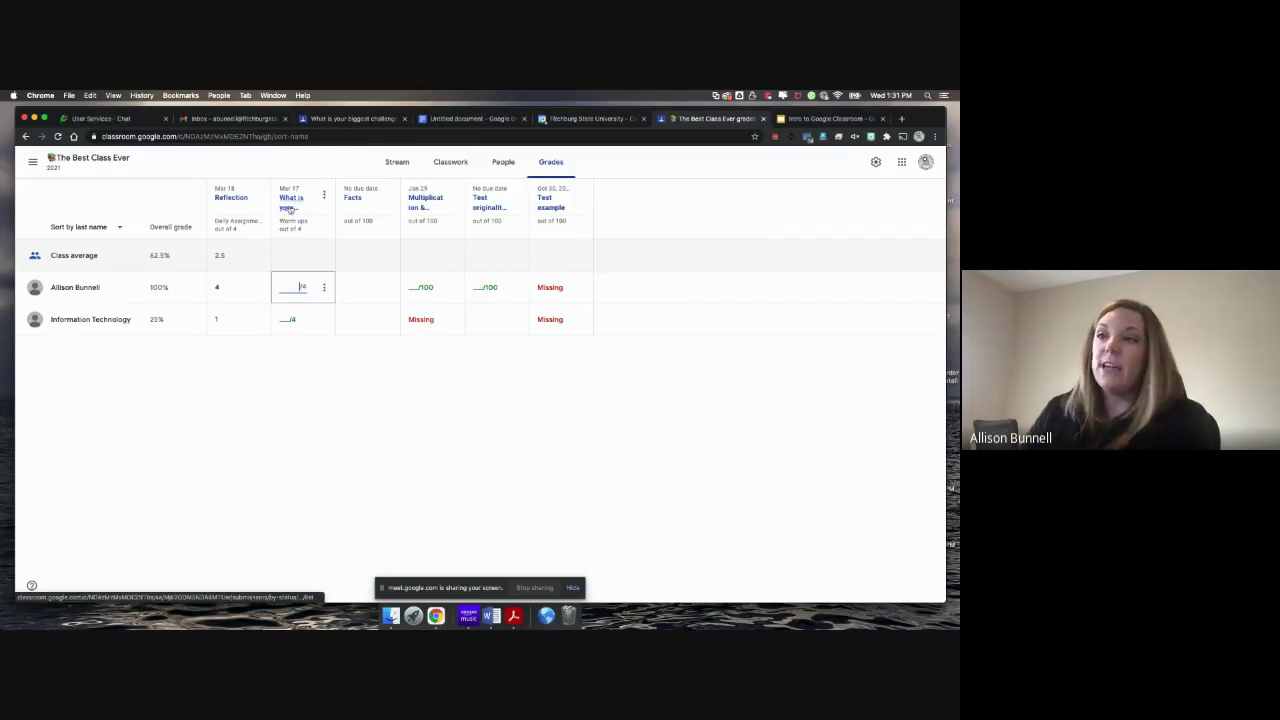
Open the student answers for the Mar 17 warm-up question and grade the first student's answer 4 out of 4.
{"action": "left_click", "coordinate": [290, 203]}
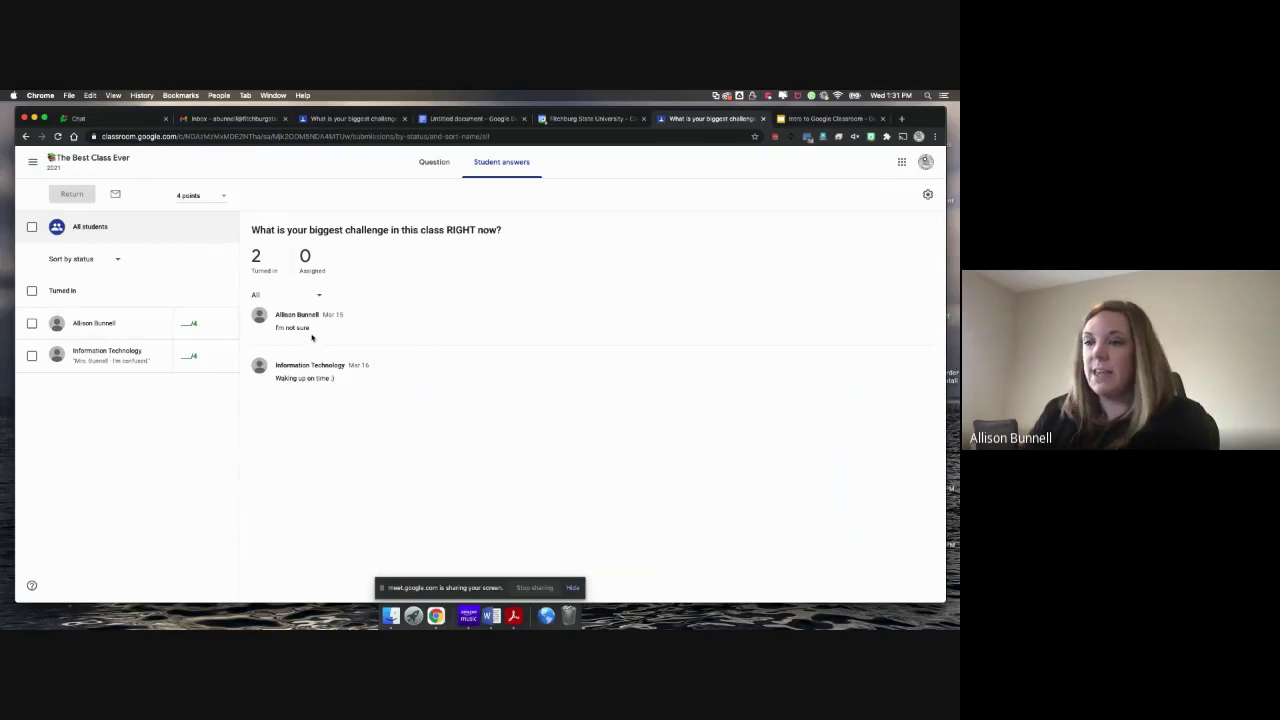
{"action": "left_click", "coordinate": [188, 324]}
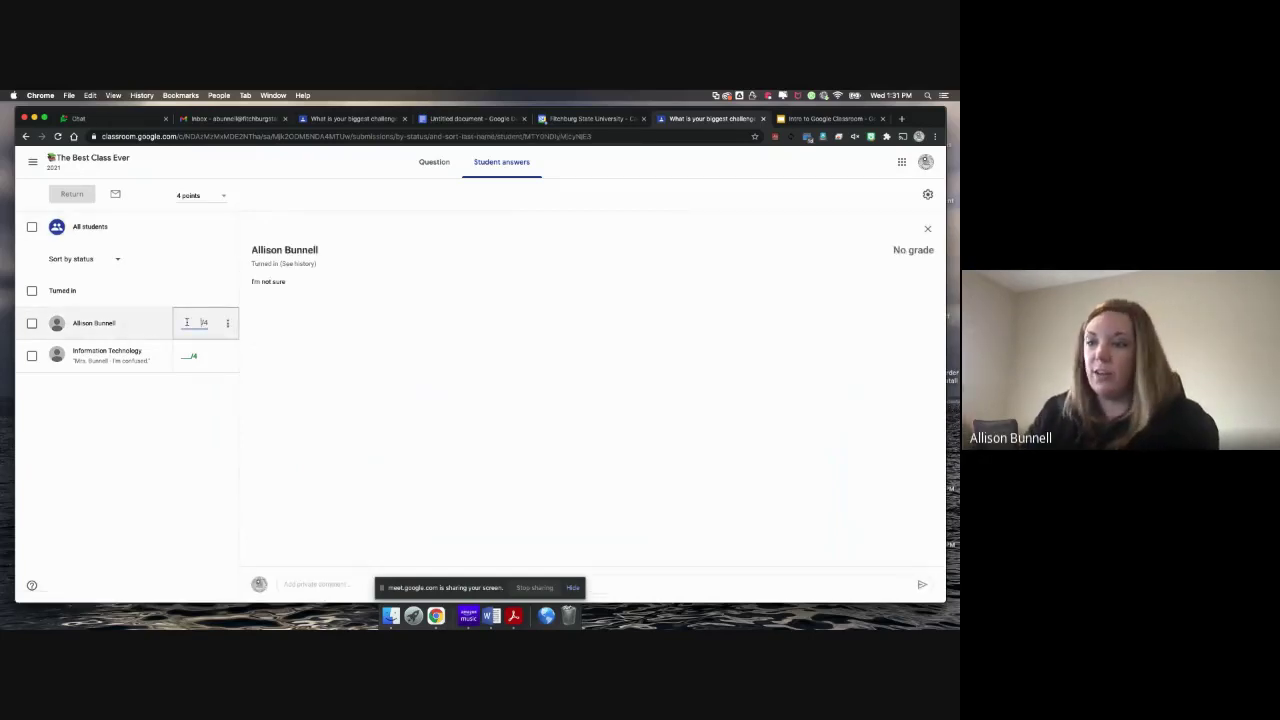
{"action": "type", "text": "4"}
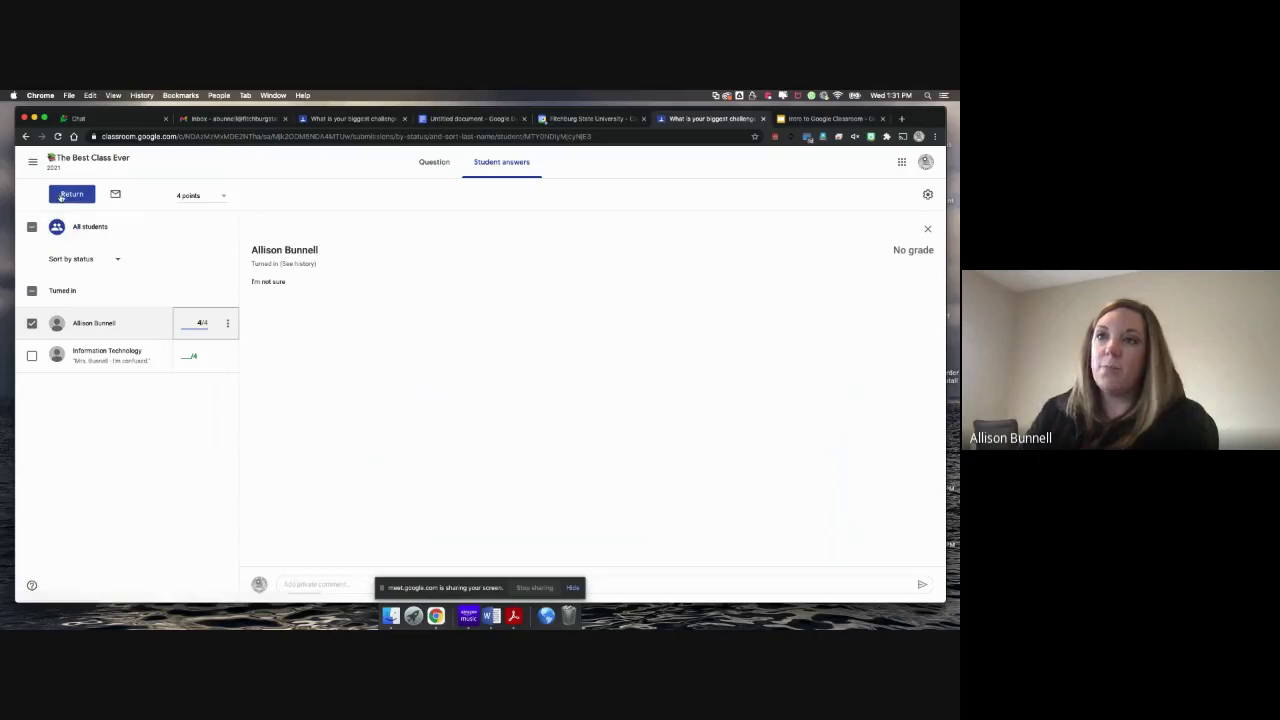
Return the graded answer to the first student with the private comment "Way to go!".
{"action": "left_click", "coordinate": [66, 196]}
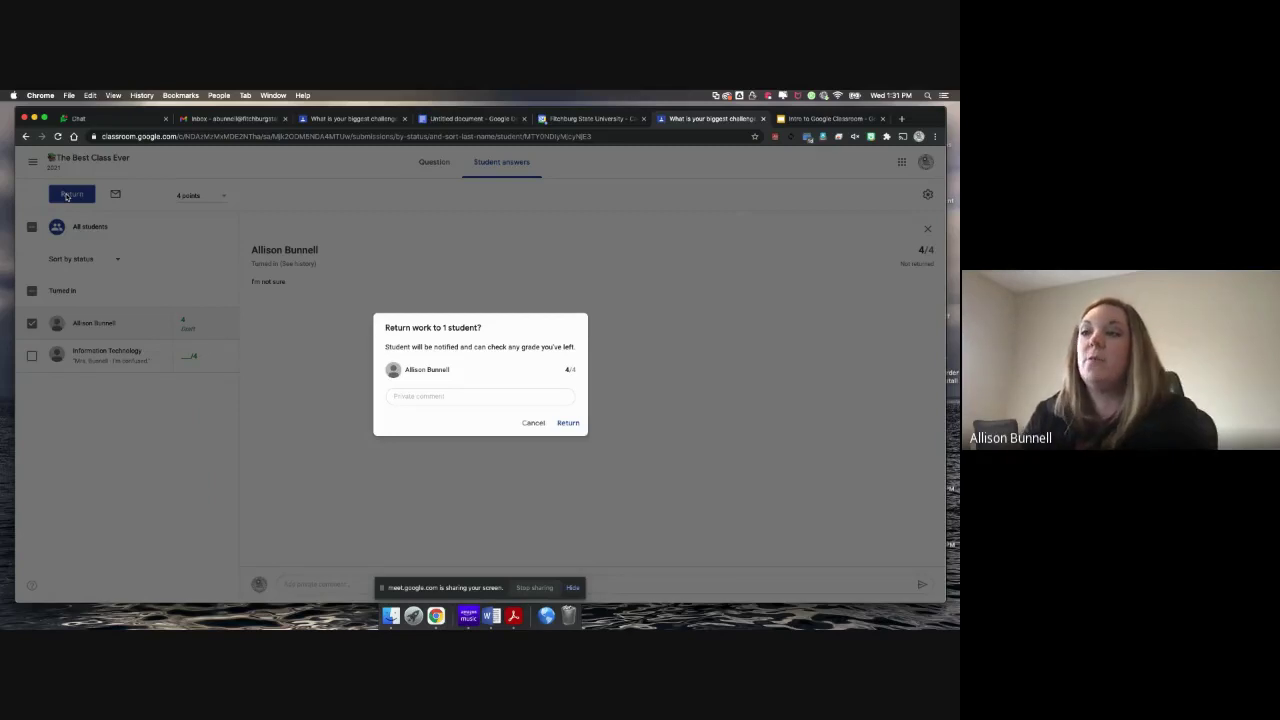
{"action": "left_click", "coordinate": [394, 397]}
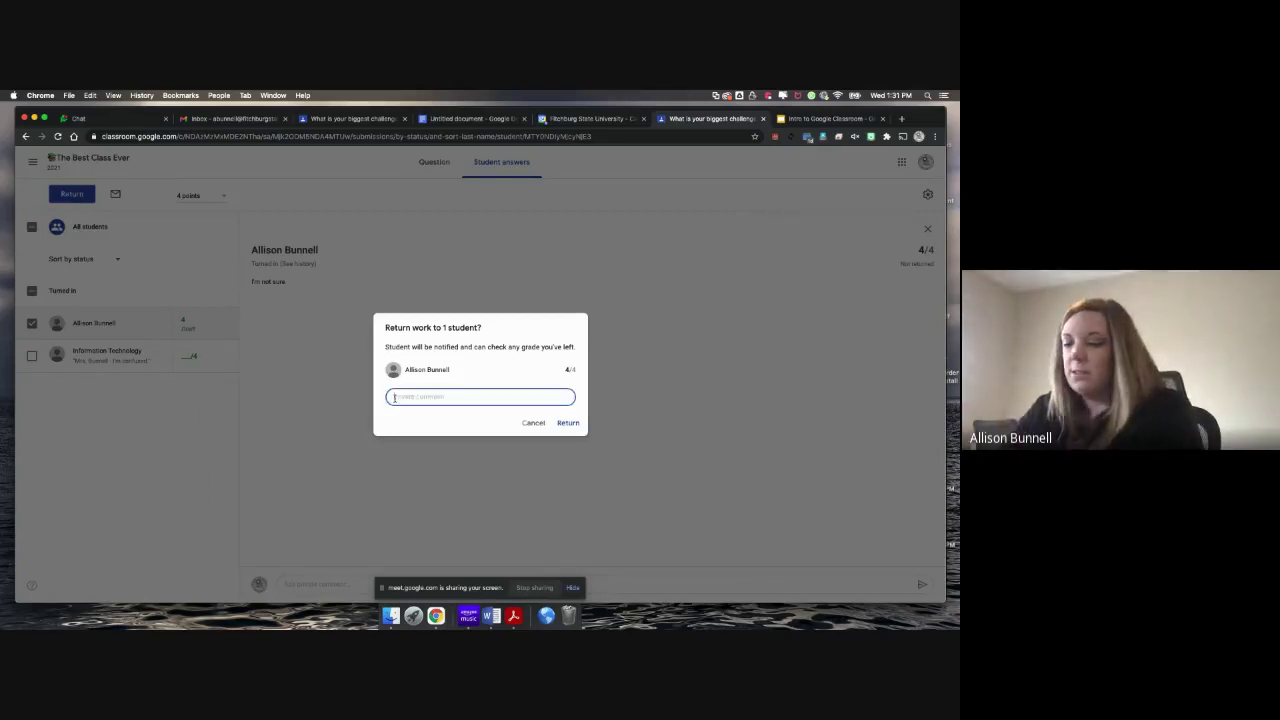
{"action": "type", "text": "Yay !!!"}
{"action": "type", "text": " go!"}
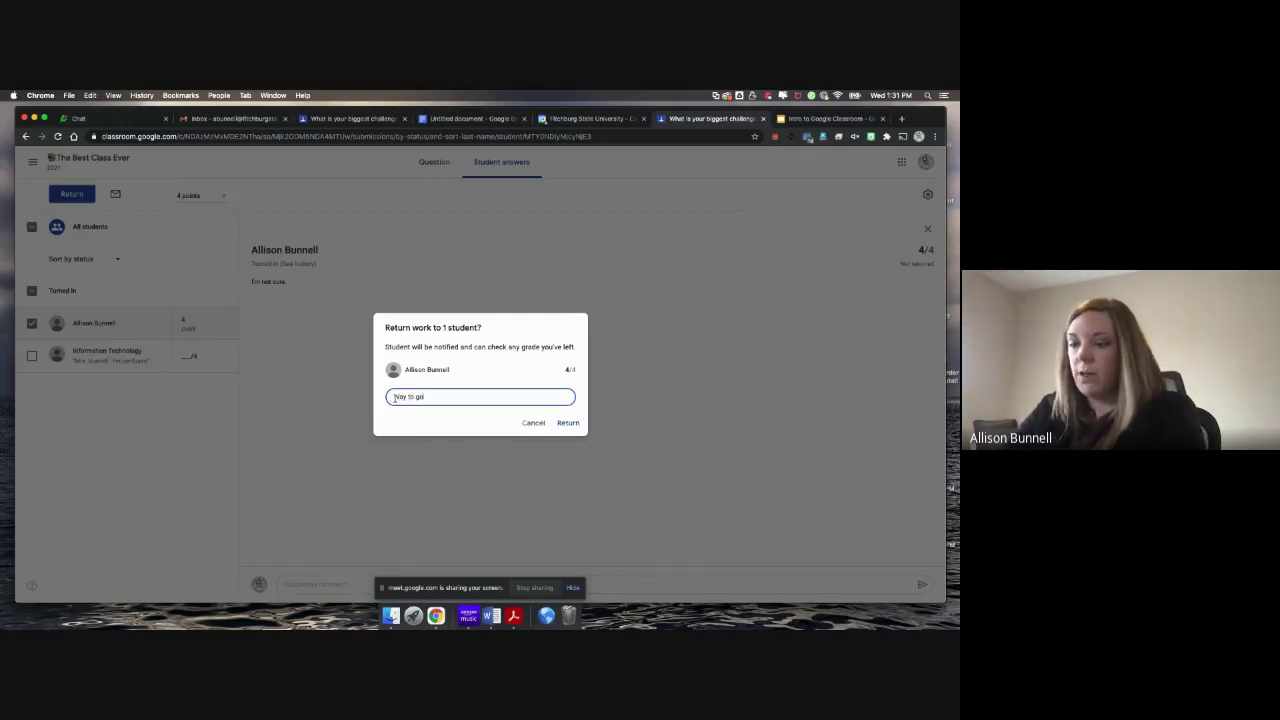
{"action": "left_click", "coordinate": [567, 423]}
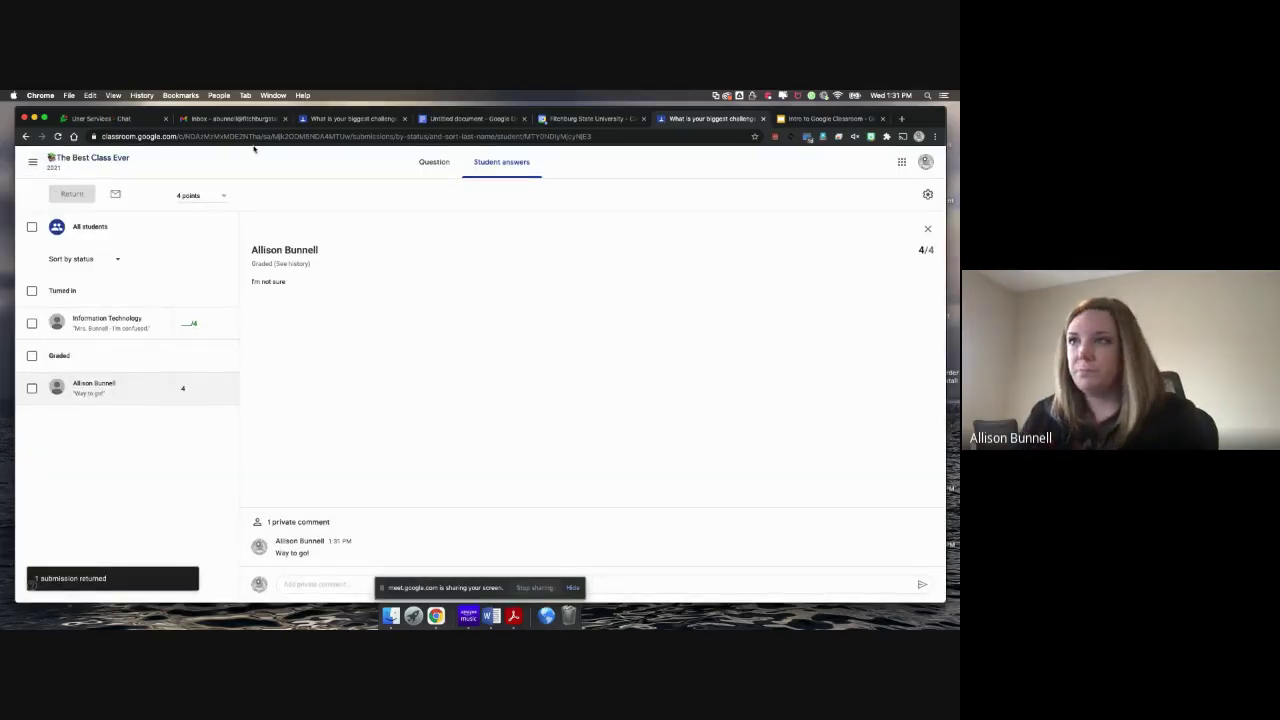
Close the extra question page, then review The Best Class Ever's Grades page, with a brief look at its Classwork page.
{"action": "left_click", "coordinate": [763, 118]}
{"action": "left_click", "coordinate": [350, 118]}
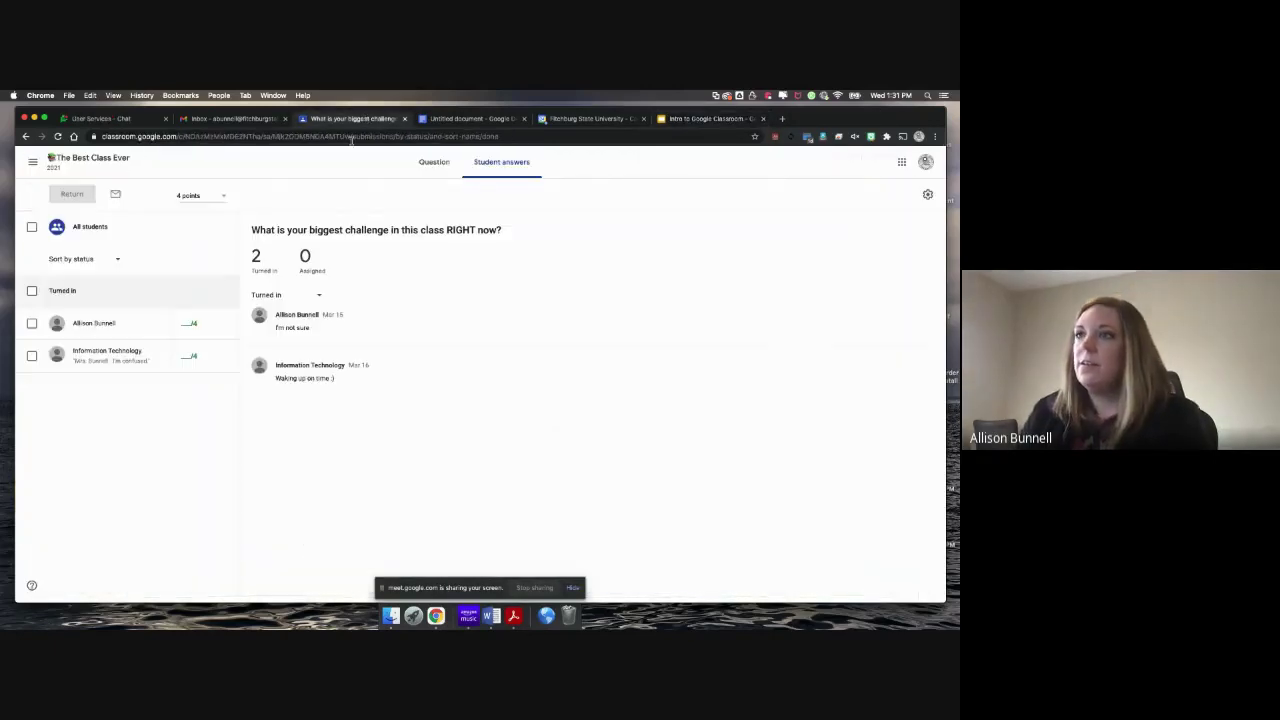
{"action": "left_click", "coordinate": [105, 162]}
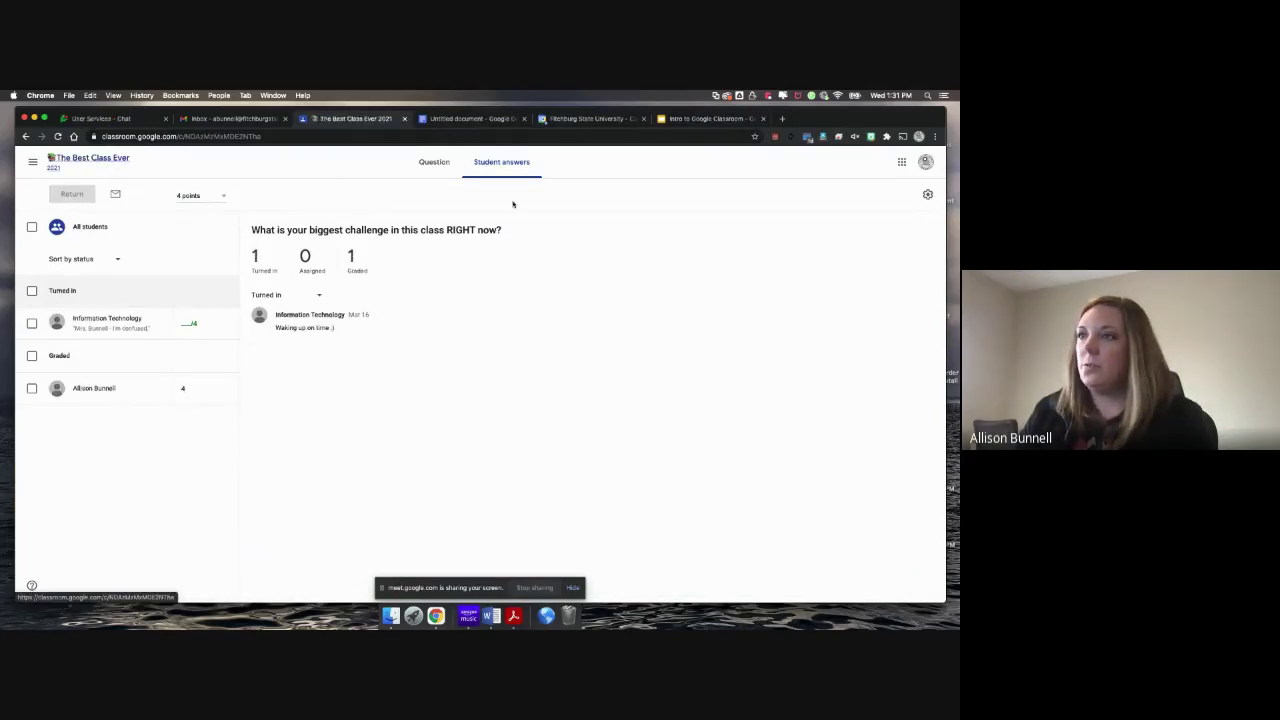
{"action": "left_click", "coordinate": [547, 162]}
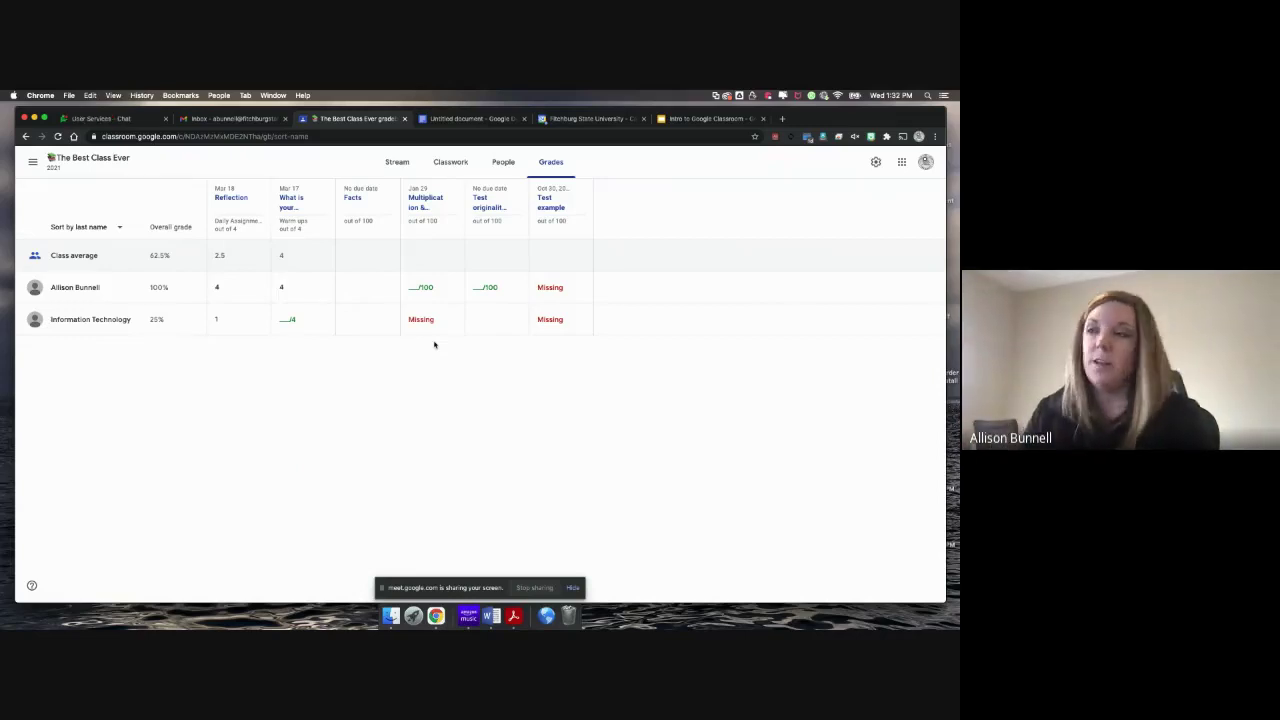
{"action": "mouse_move", "coordinate": [424, 323]}
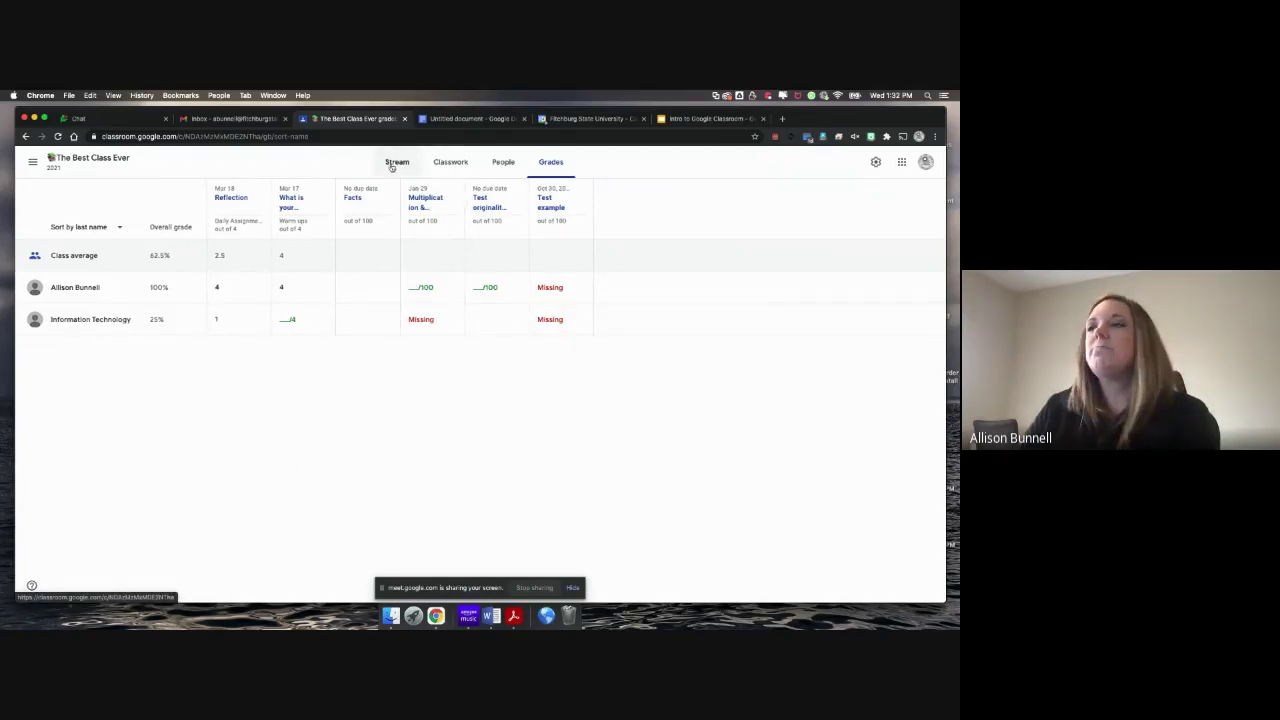
{"action": "left_click", "coordinate": [450, 165]}
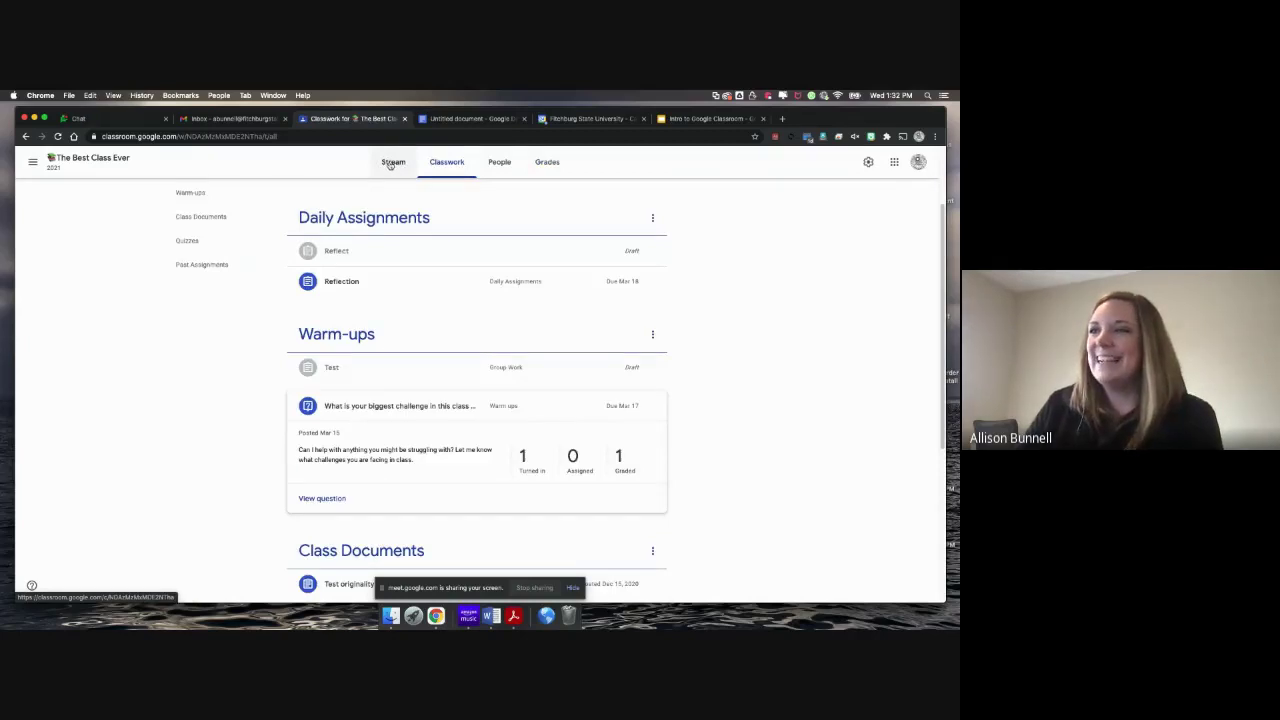
{"action": "left_click", "coordinate": [555, 165]}
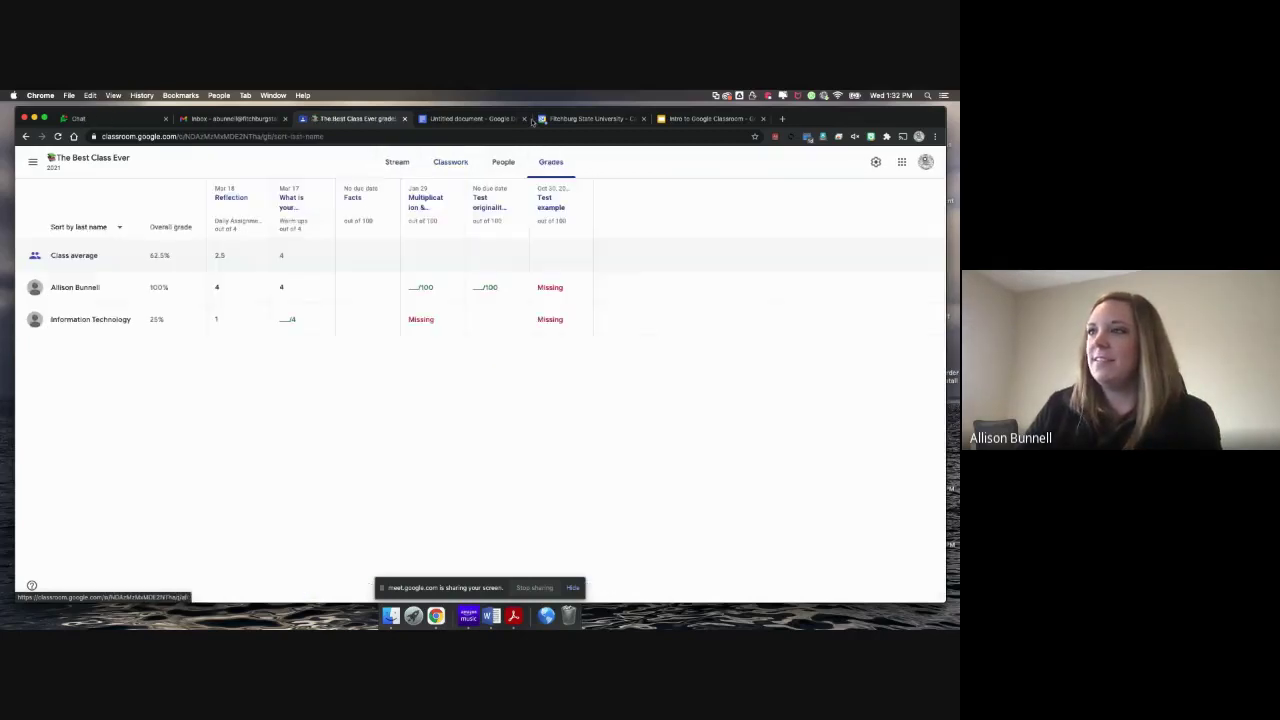
Switch to the Intro to Google Classroom slides and view the "Assigning Classwork" and "To Review & To-do Buttons" slides.
{"action": "left_click", "coordinate": [700, 120]}
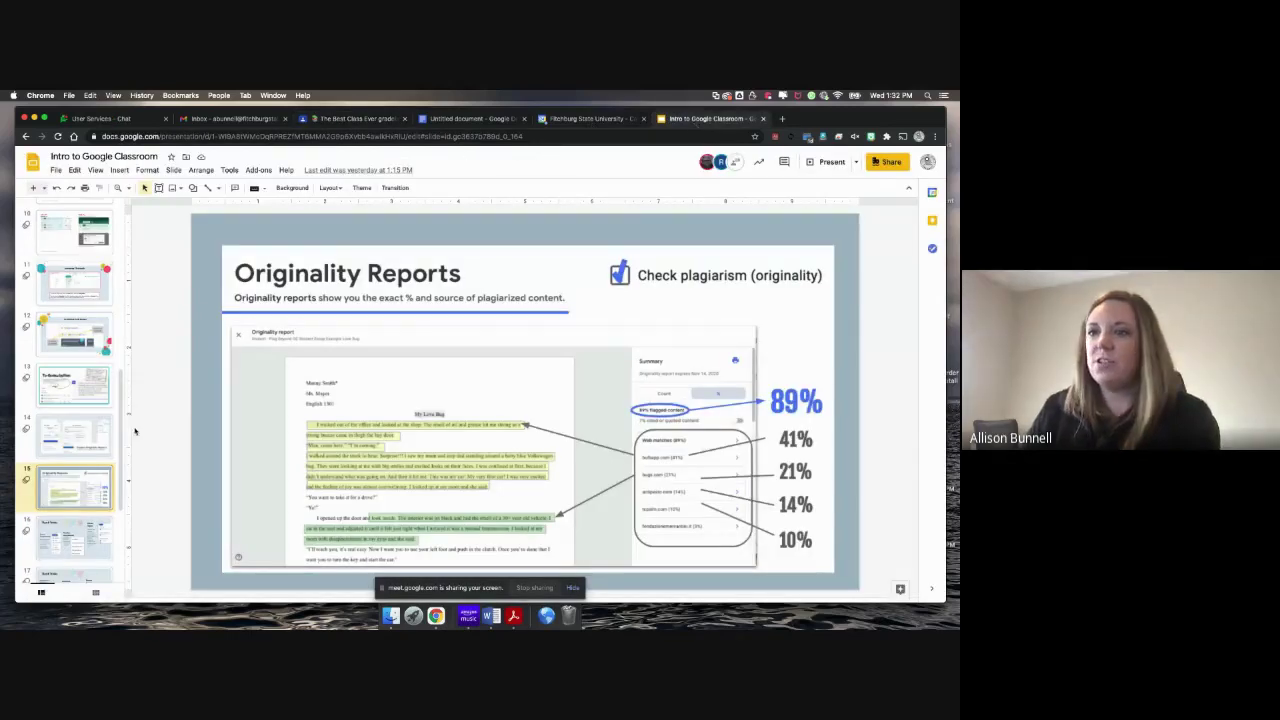
{"action": "left_click", "coordinate": [86, 299]}
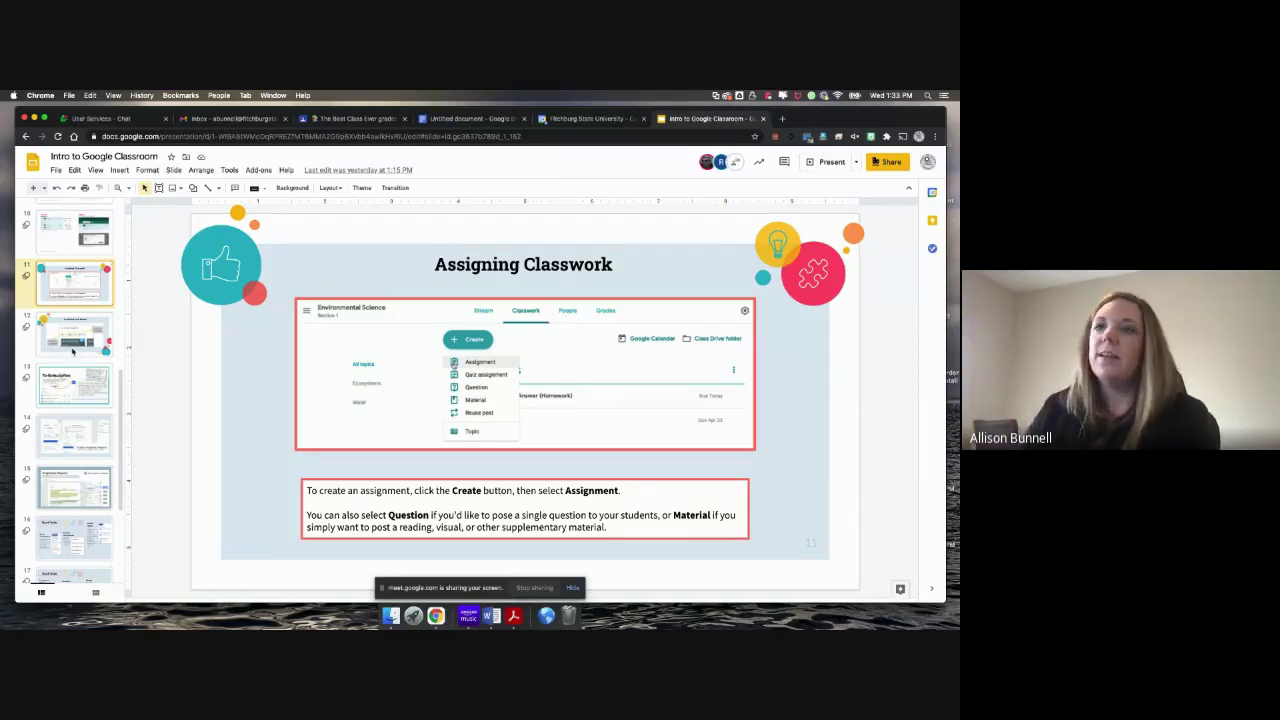
{"action": "left_click", "coordinate": [70, 346]}
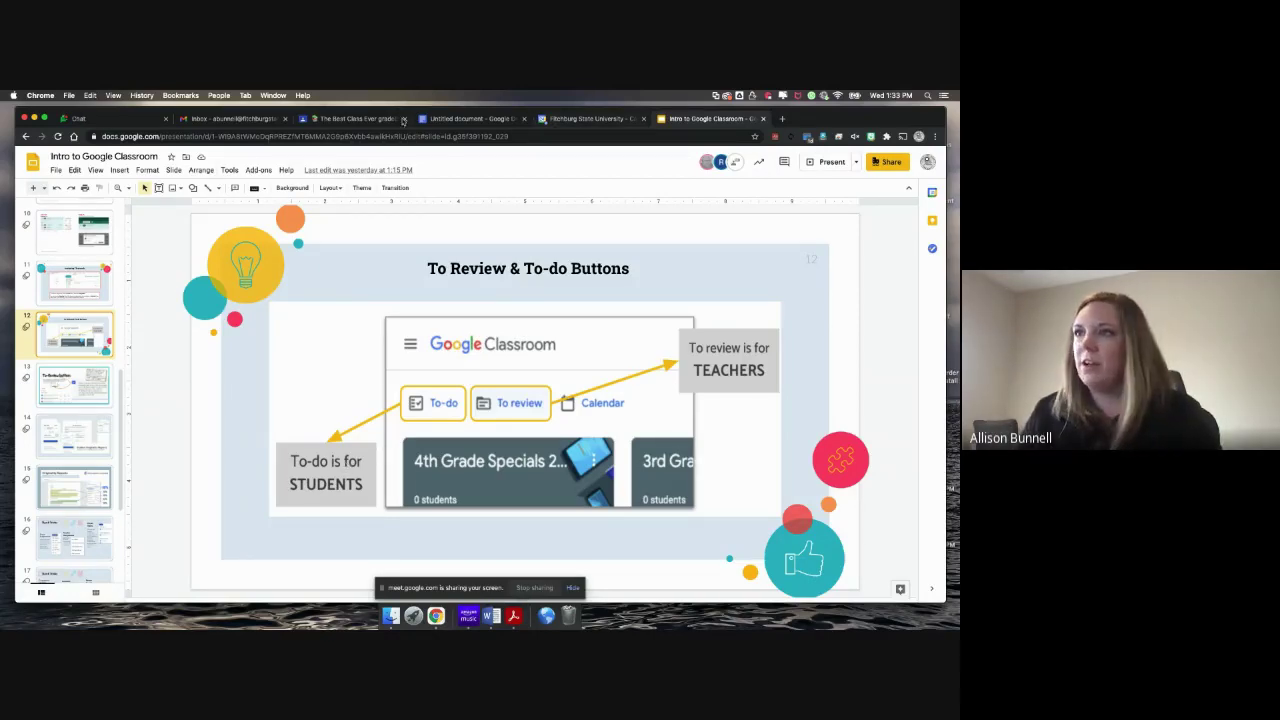
Switch back to Google Classroom, view The Best Class Ever's Stream, and open the main navigation menu.
{"action": "left_click", "coordinate": [361, 119]}
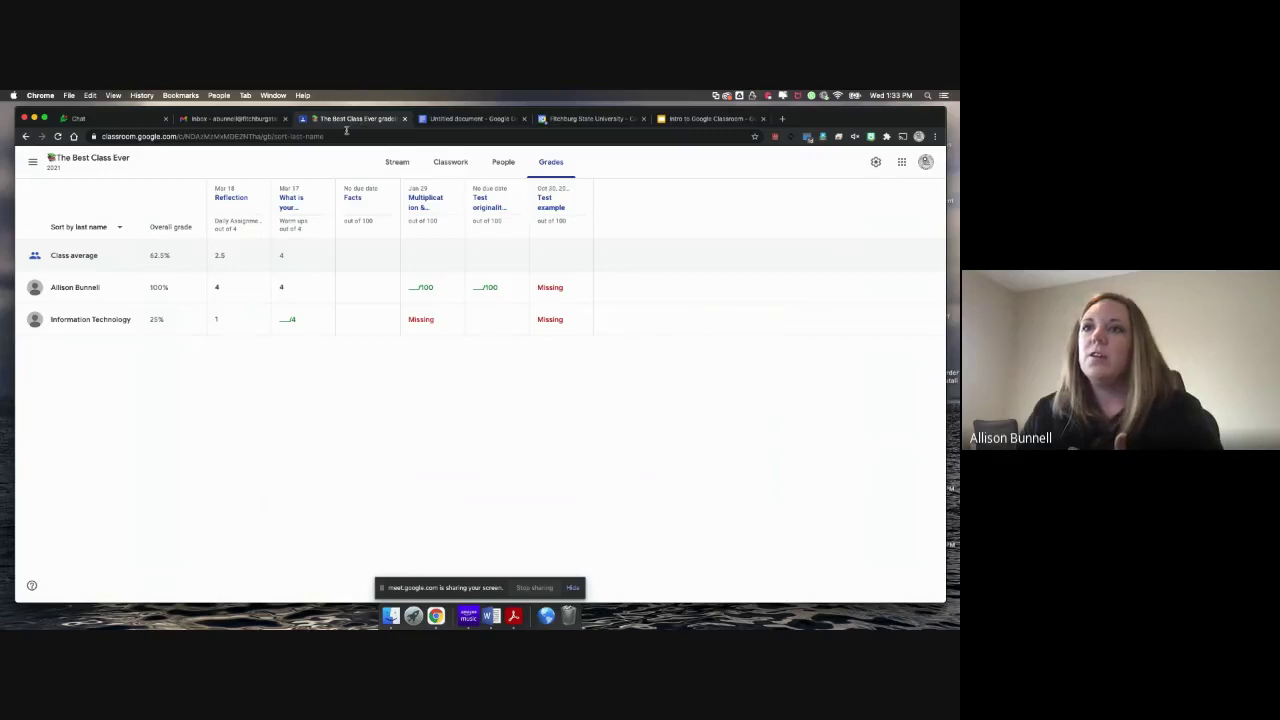
{"action": "left_click", "coordinate": [68, 160]}
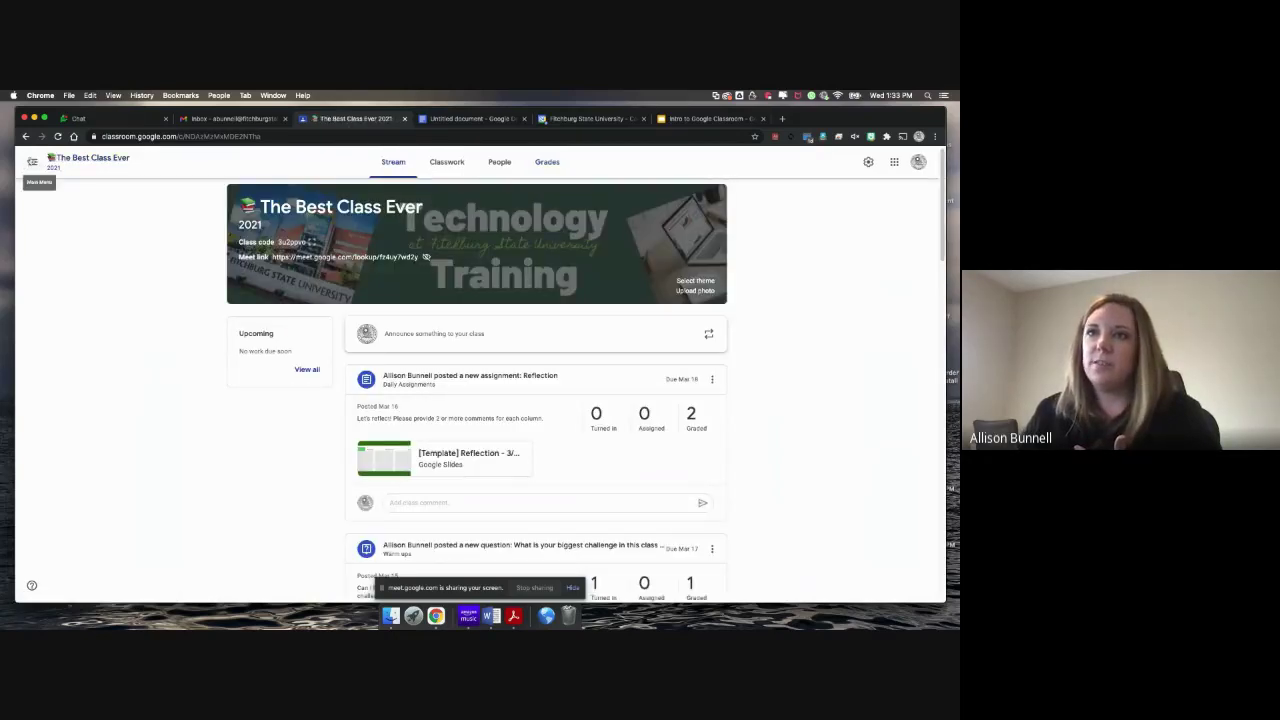
{"action": "left_click", "coordinate": [32, 162]}
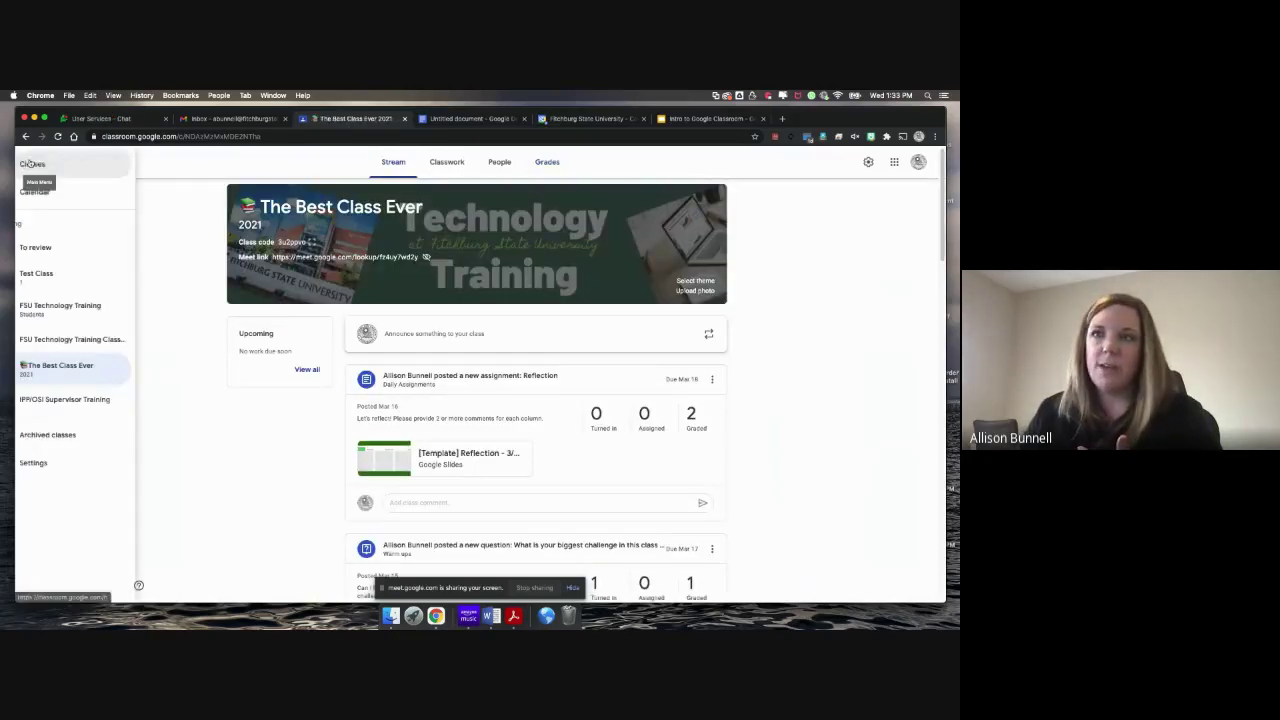